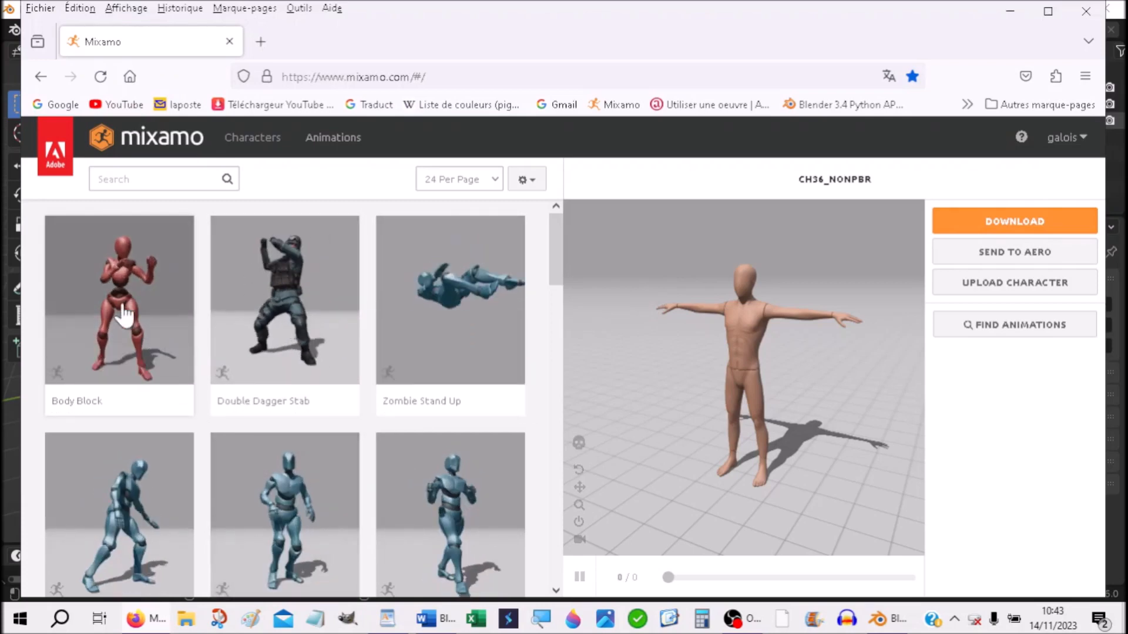
Preview the Body Block animation on the character and browse the remaining animations on the first library page.
{"action": "left_click", "coordinate": [121, 320]}
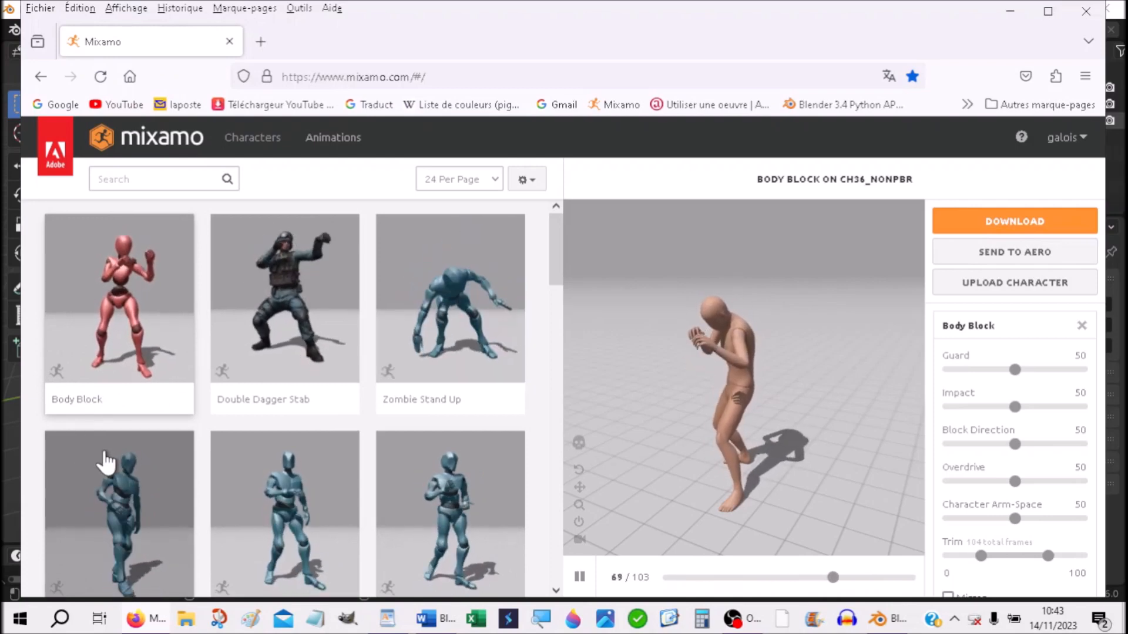
{"action": "scroll", "coordinate": [105, 461], "scroll_direction": "down", "scroll_amount": 2}
{"action": "scroll", "coordinate": [106, 461], "scroll_direction": "down", "scroll_amount": 2}
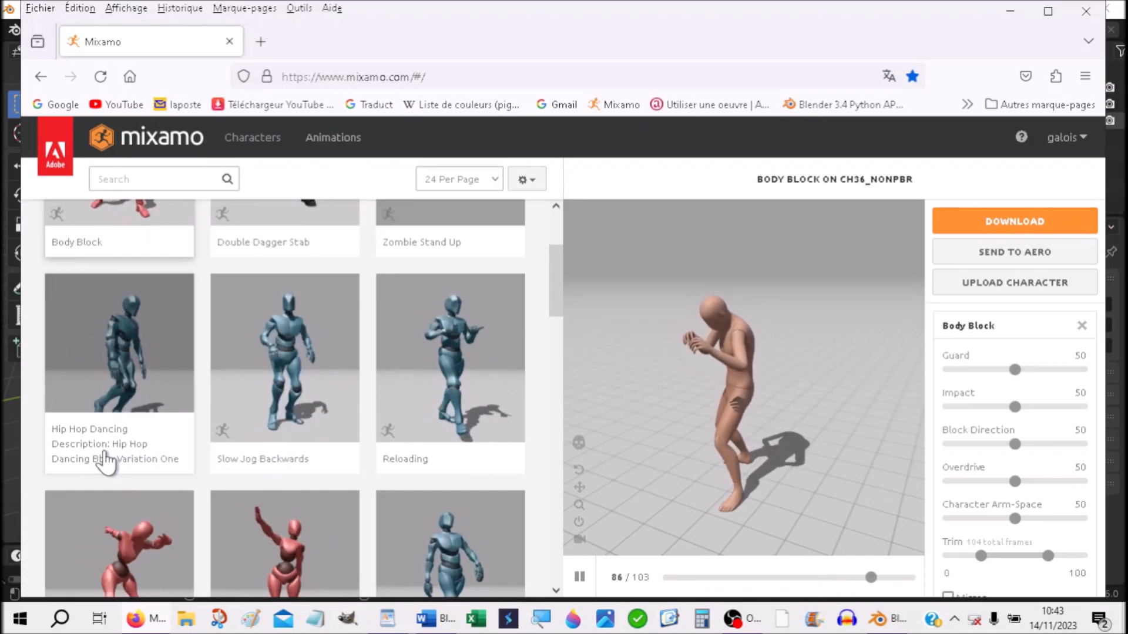
{"action": "scroll", "coordinate": [106, 461], "scroll_direction": "down", "scroll_amount": 5}
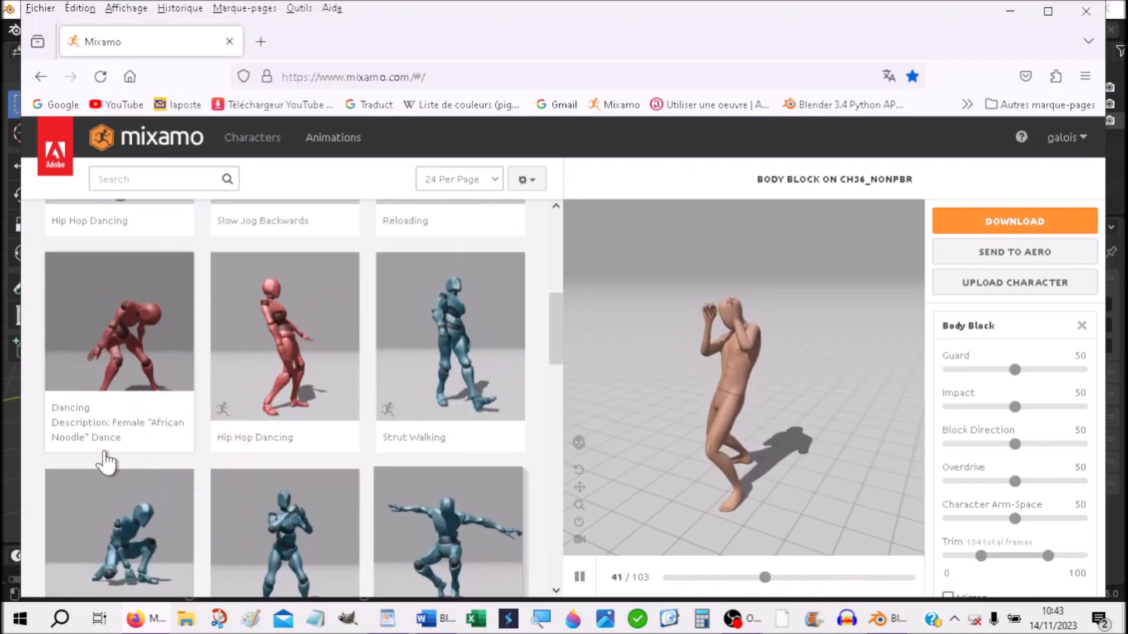
{"action": "scroll", "coordinate": [106, 461], "scroll_direction": "down", "scroll_amount": 4}
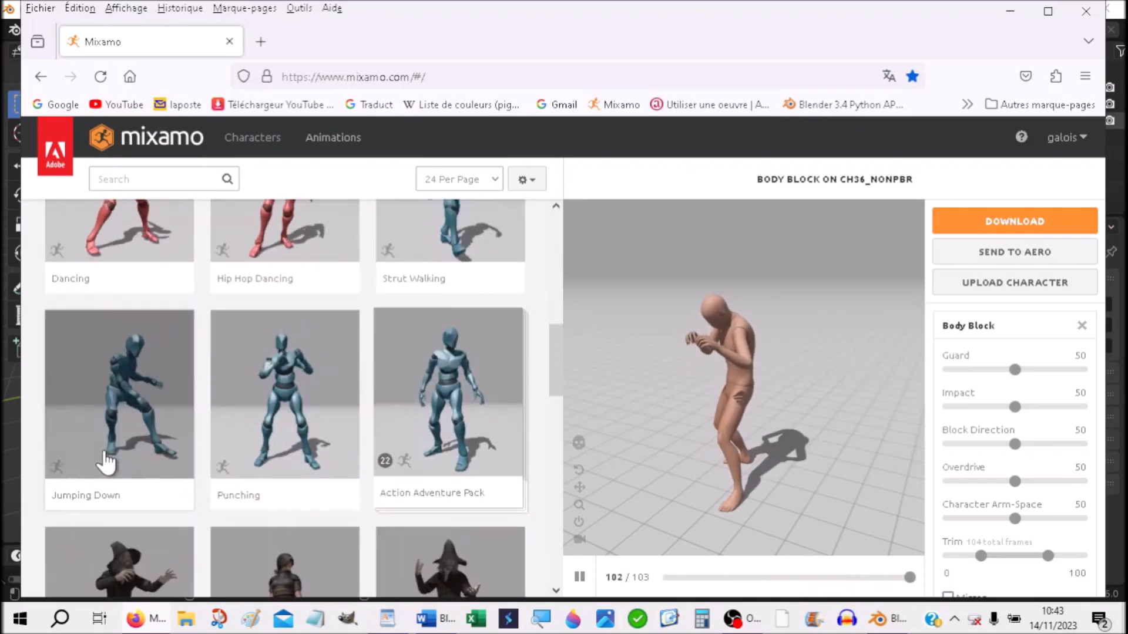
{"action": "scroll", "coordinate": [106, 461], "scroll_direction": "down", "scroll_amount": 11}
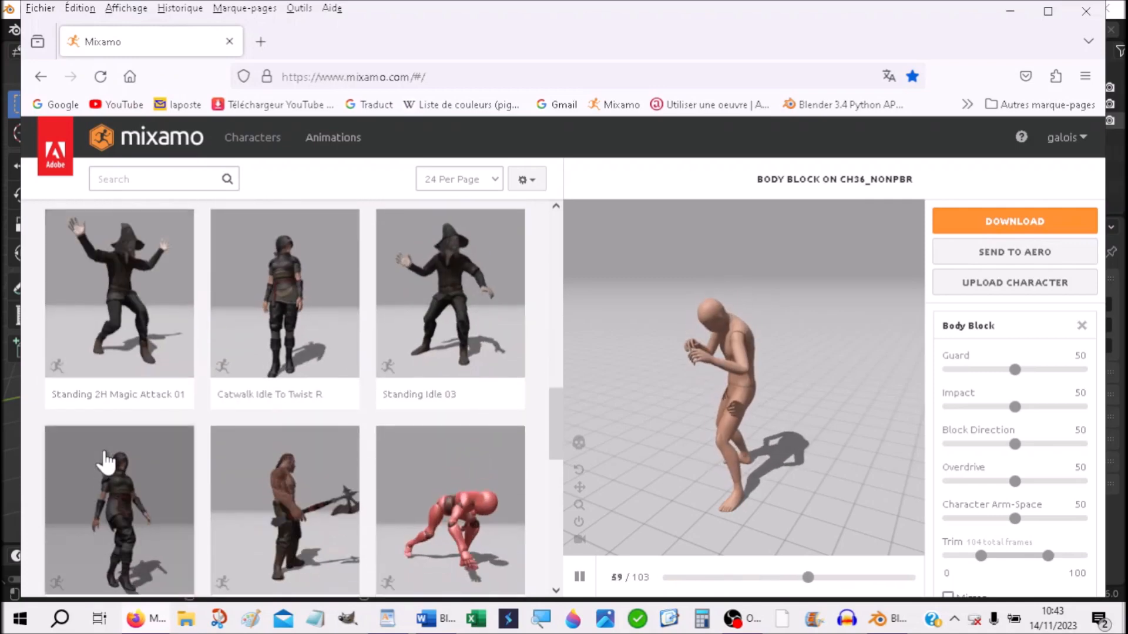
{"action": "scroll", "coordinate": [105, 461], "scroll_direction": "down", "scroll_amount": 5}
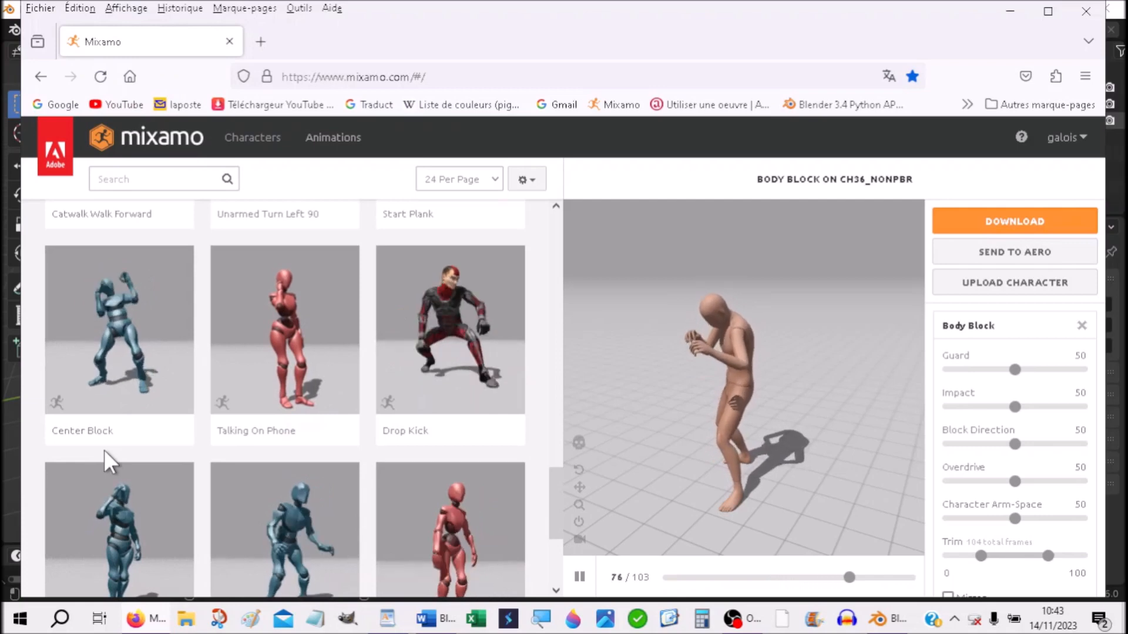
{"action": "scroll", "coordinate": [106, 461], "scroll_direction": "down", "scroll_amount": 2}
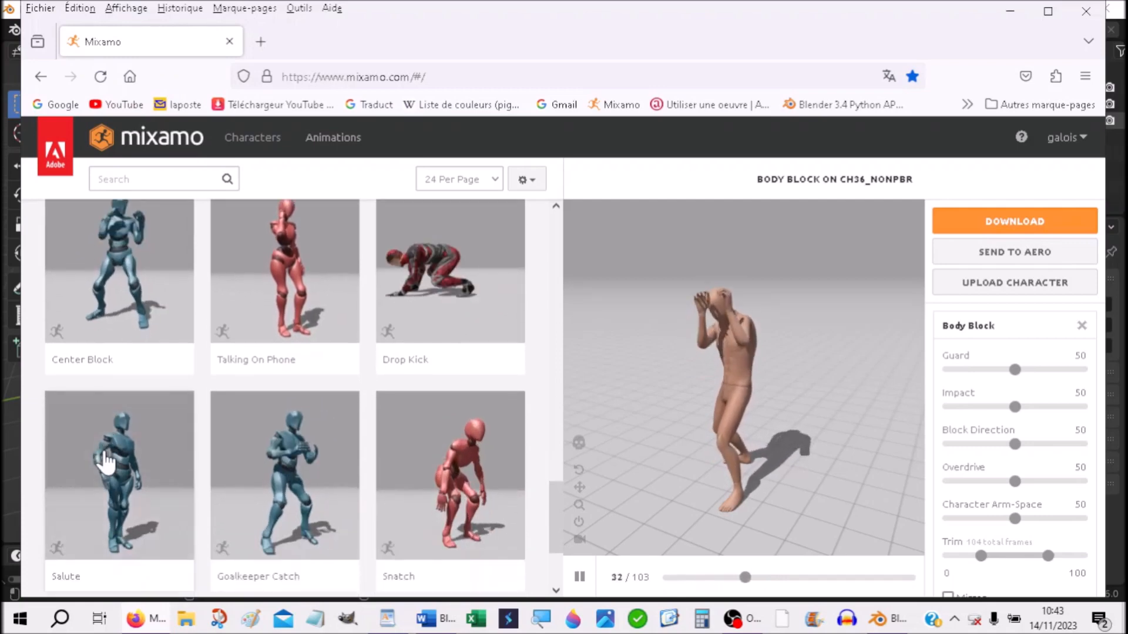
{"action": "scroll", "coordinate": [105, 461], "scroll_direction": "down", "scroll_amount": 3}
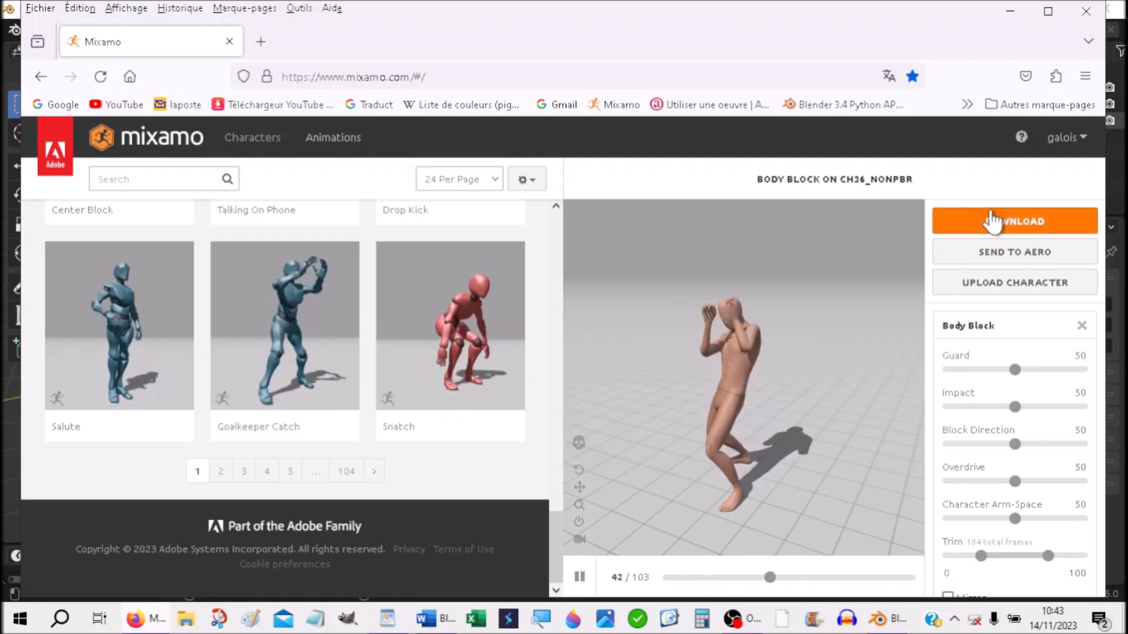
Examine the download settings for the Body Block animation, and close the browser without downloading.
{"action": "left_click", "coordinate": [1002, 223]}
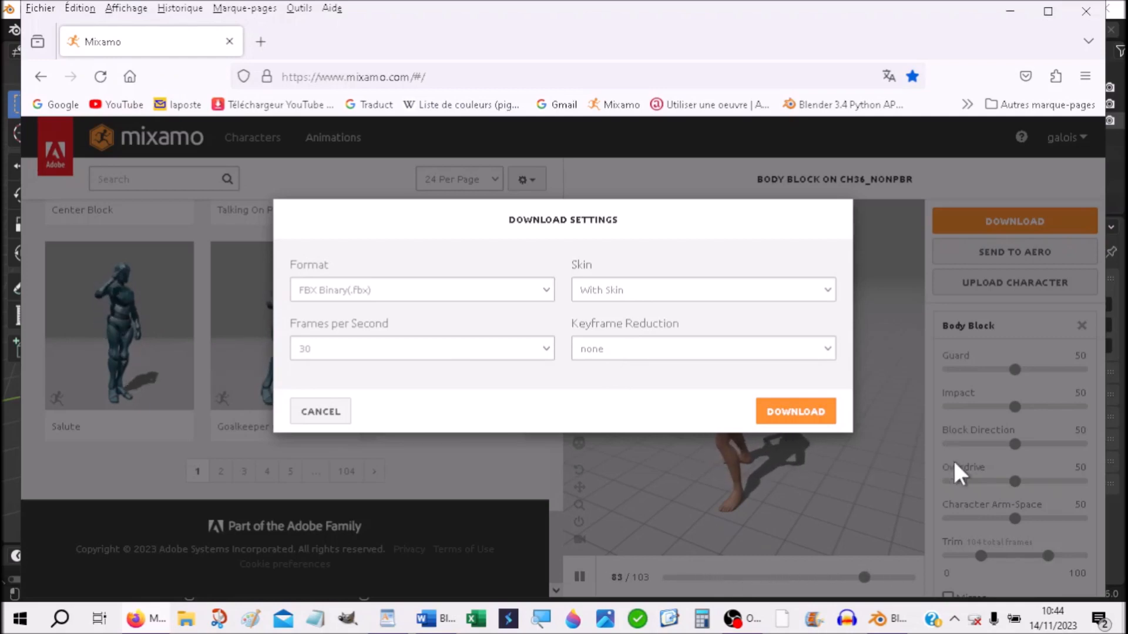
{"action": "left_click", "coordinate": [1096, 13]}
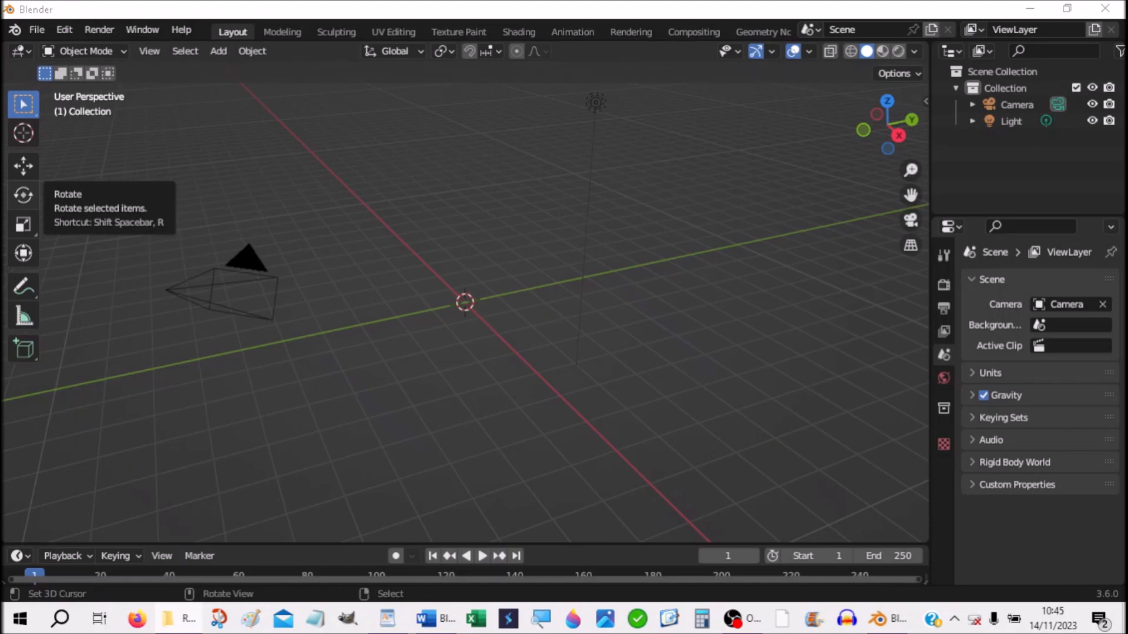
Open Walking.fbx from the Ressources-Blender folder in the 3D viewer, close the viewer and move the folder window out of the way.
{"action": "left_click_drag", "start_coordinate": [1, 235], "coordinate": [428, 41]}
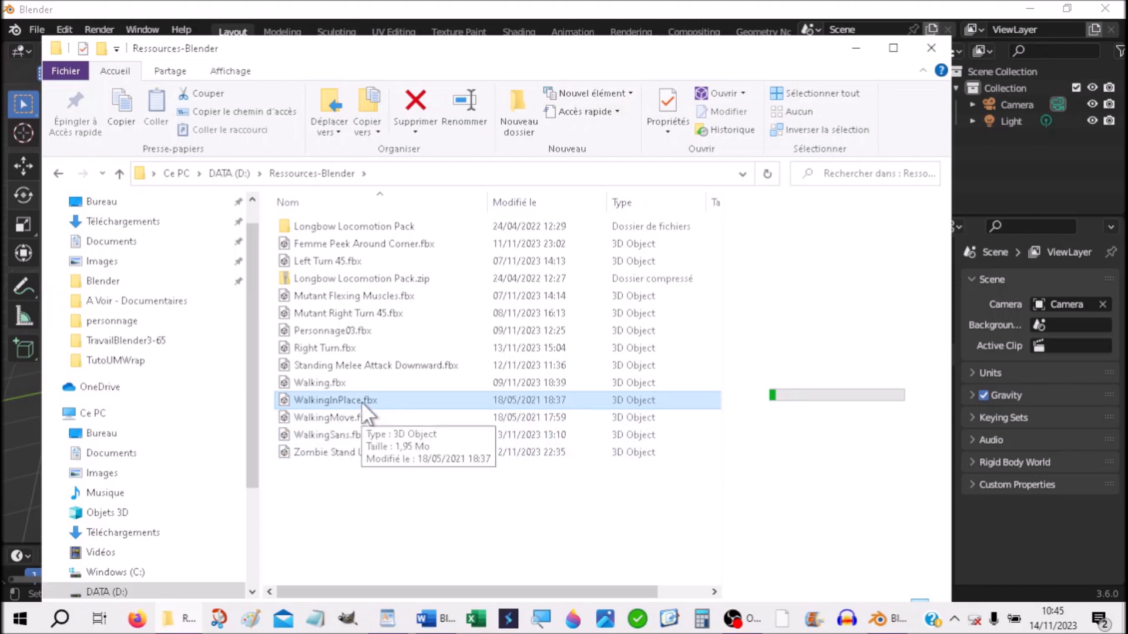
{"action": "double_click", "coordinate": [326, 384]}
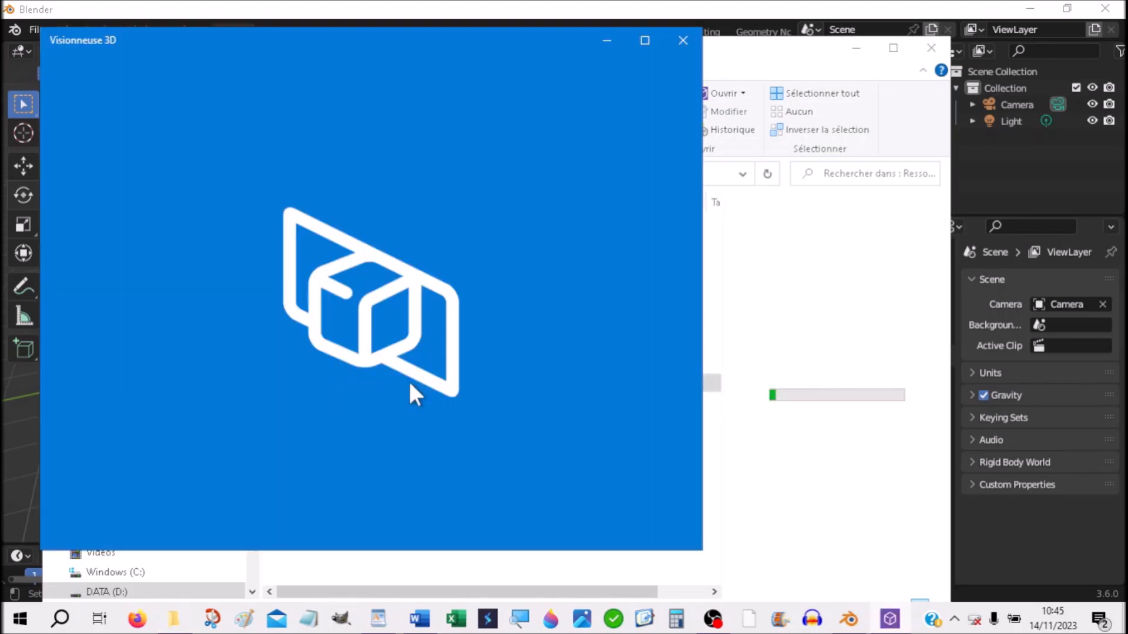
{"action": "left_click", "coordinate": [681, 41]}
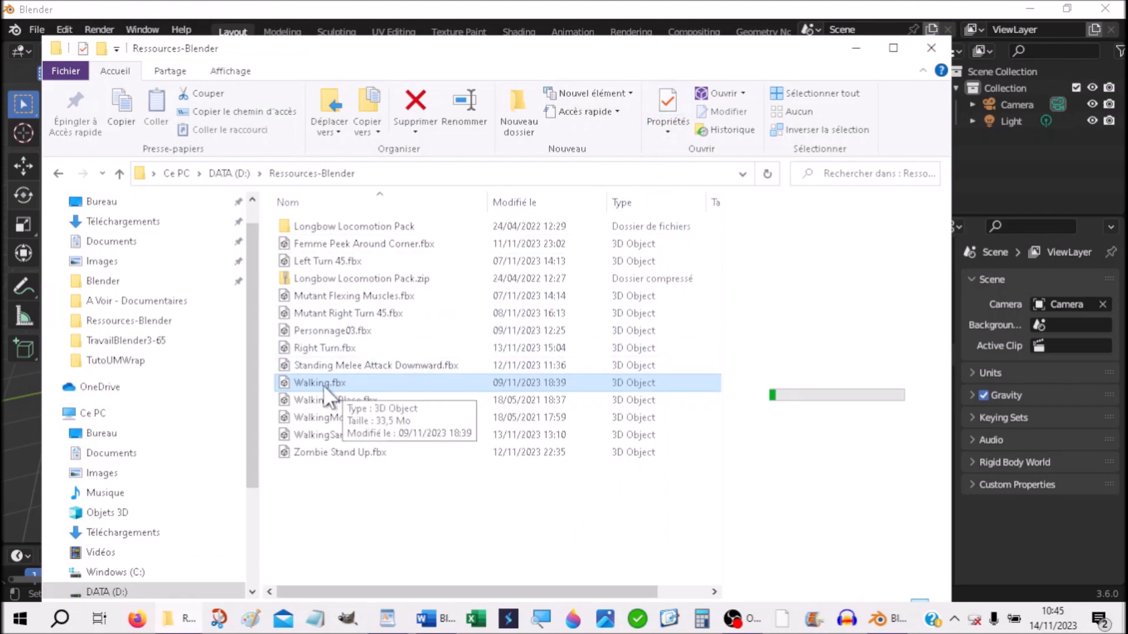
{"action": "left_click_drag", "start_coordinate": [504, 51], "coordinate": [0, 118]}
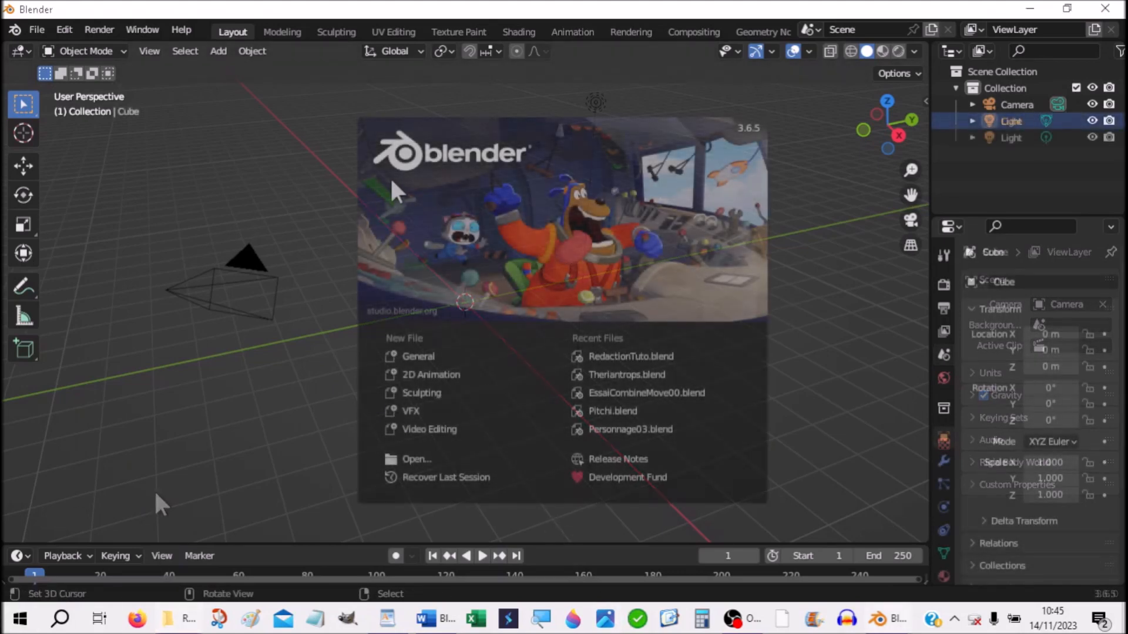
Dismiss the Blender splash screen and delete the default cube from the scene.
{"action": "left_click", "coordinate": [320, 172]}
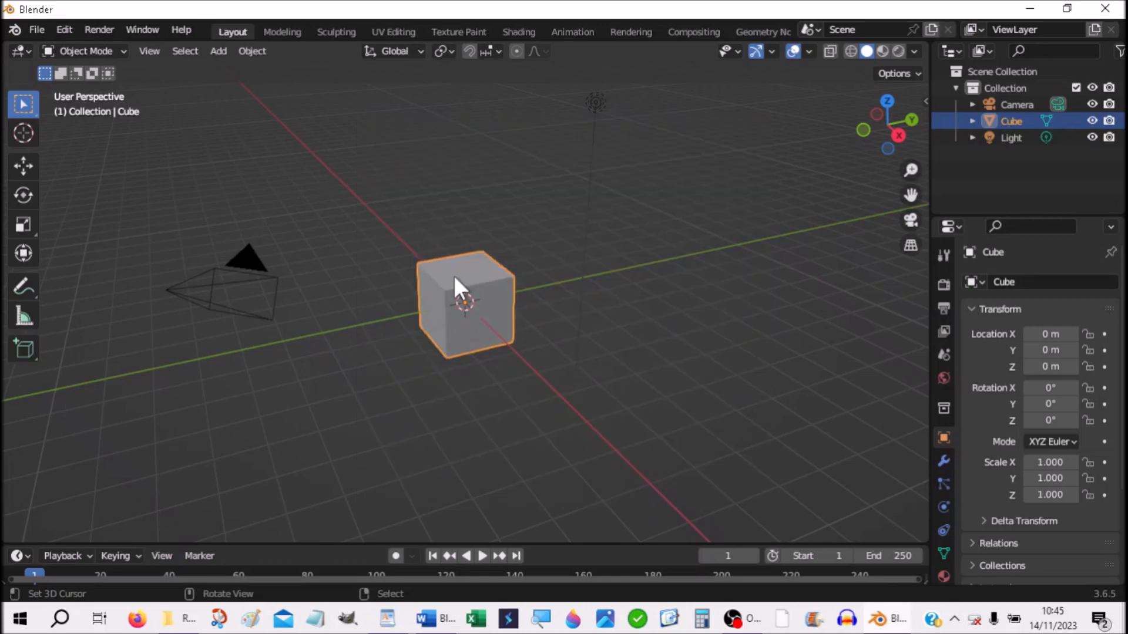
{"action": "key", "text": "x"}
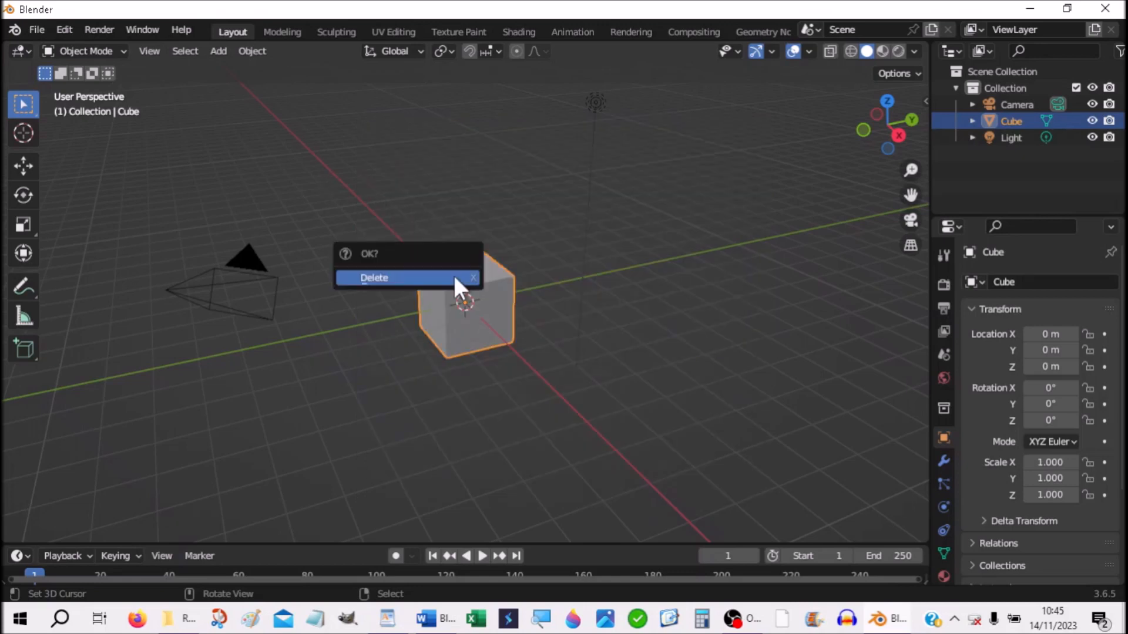
{"action": "left_click", "coordinate": [454, 277]}
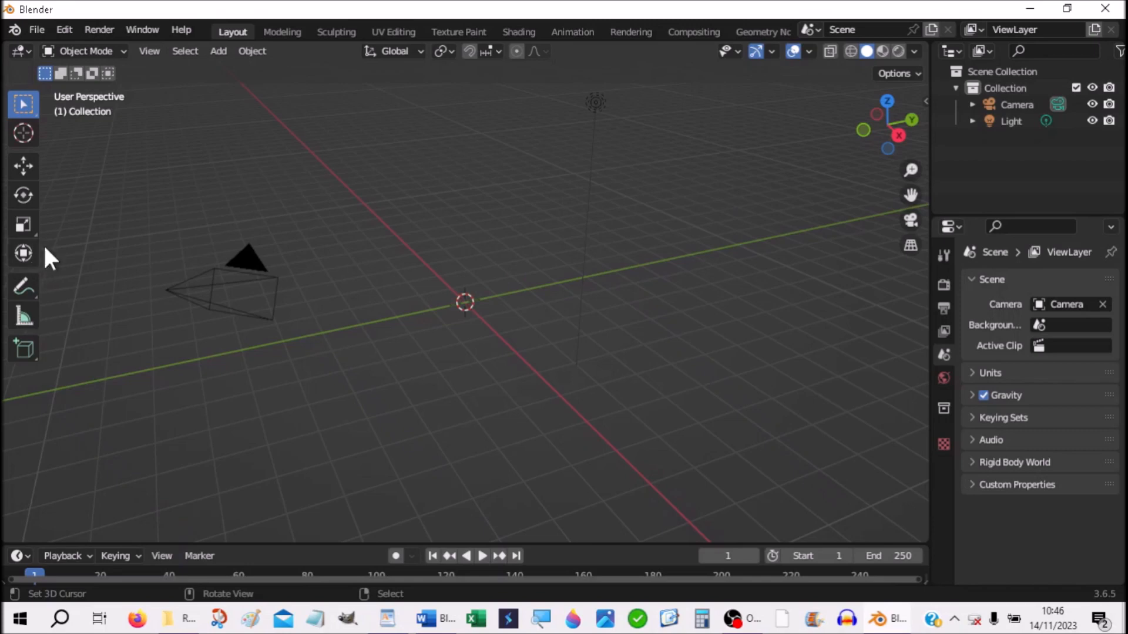
Import Walking.fbx from the D:\Ressources-Blender folder as an FBX file with the default import options.
{"action": "left_click", "coordinate": [37, 29]}
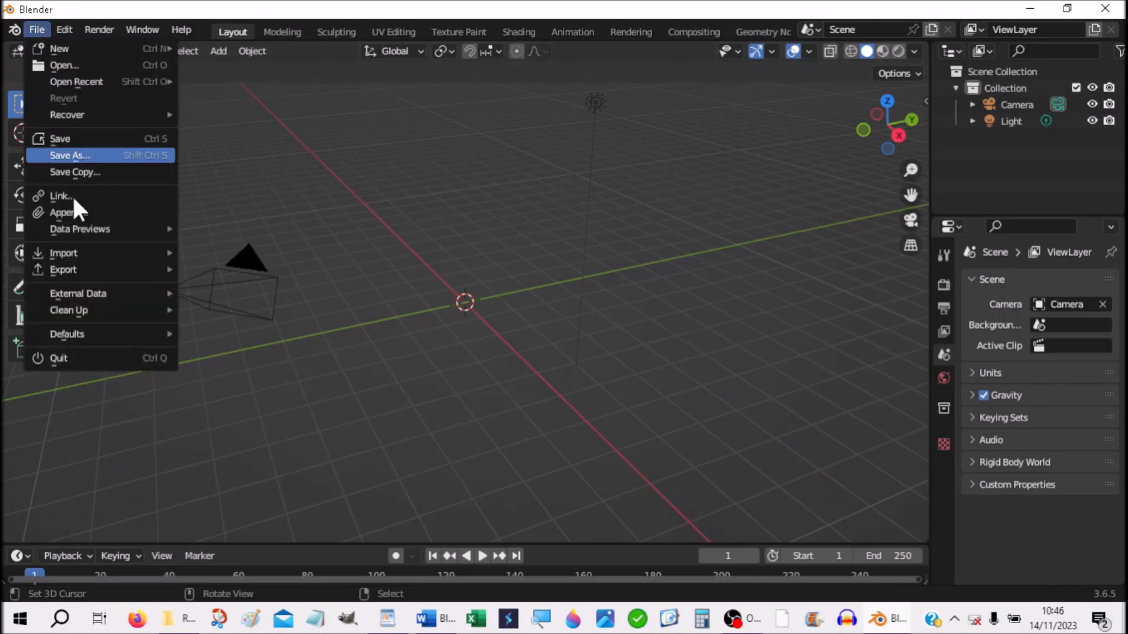
{"action": "mouse_move", "coordinate": [77, 255]}
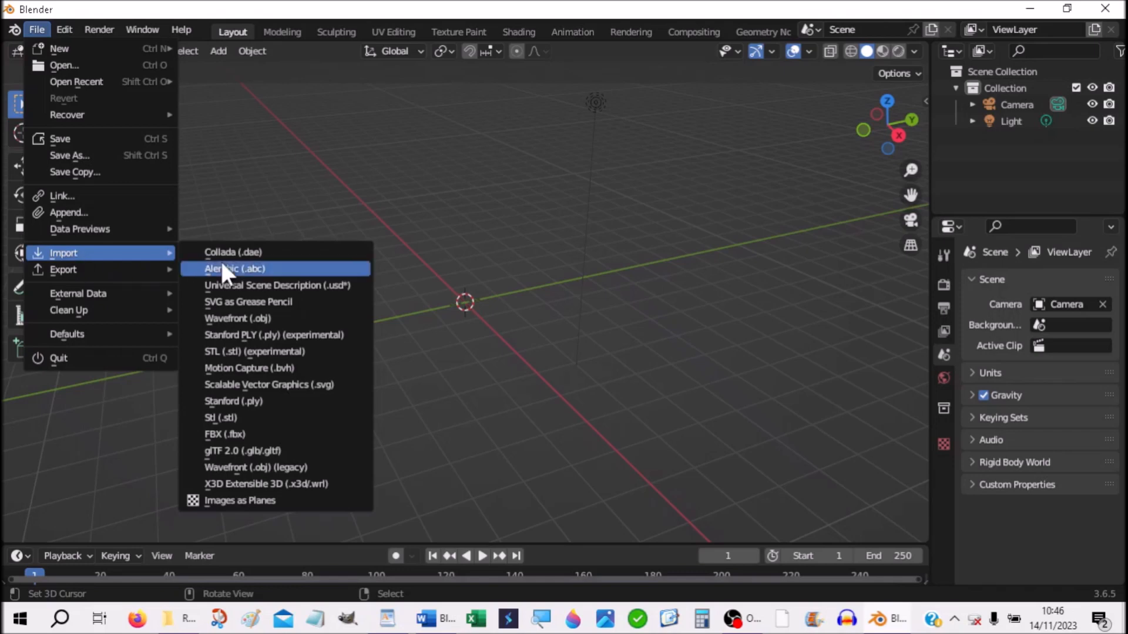
{"action": "left_click", "coordinate": [236, 434]}
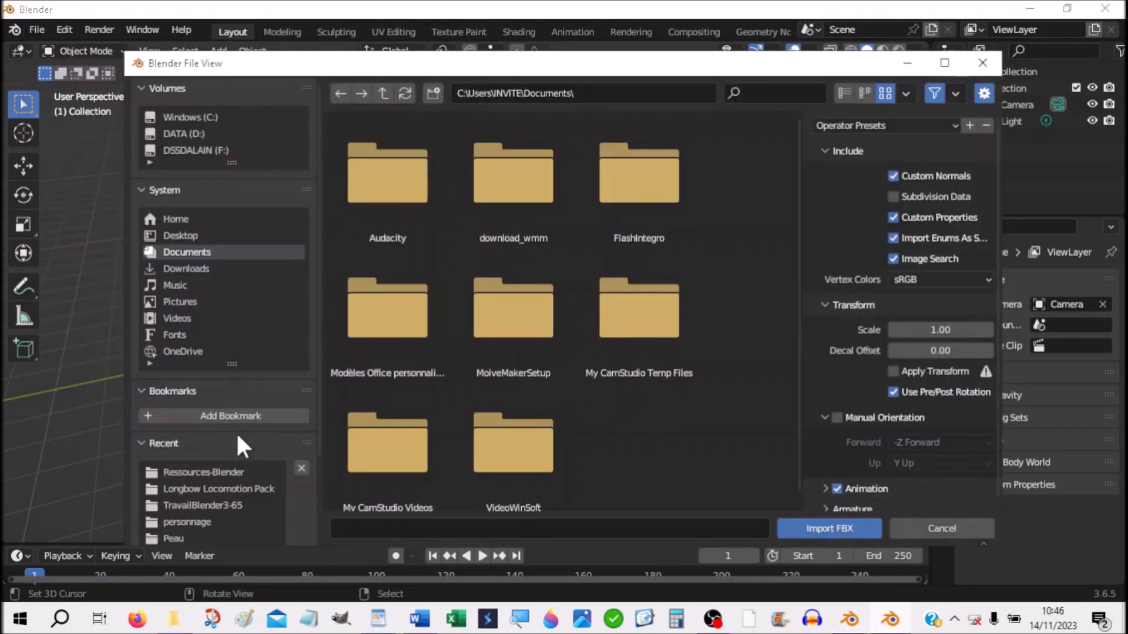
{"action": "left_click", "coordinate": [234, 471]}
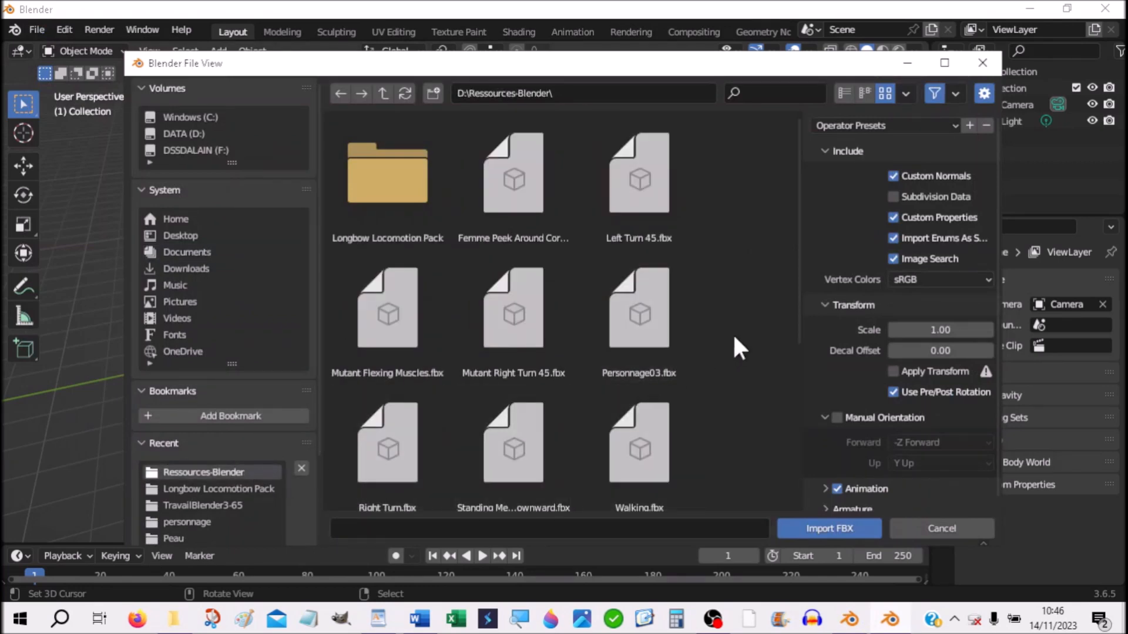
{"action": "scroll", "coordinate": [732, 333], "scroll_direction": "down", "scroll_amount": 1}
{"action": "scroll", "coordinate": [732, 333], "scroll_direction": "down", "scroll_amount": 3}
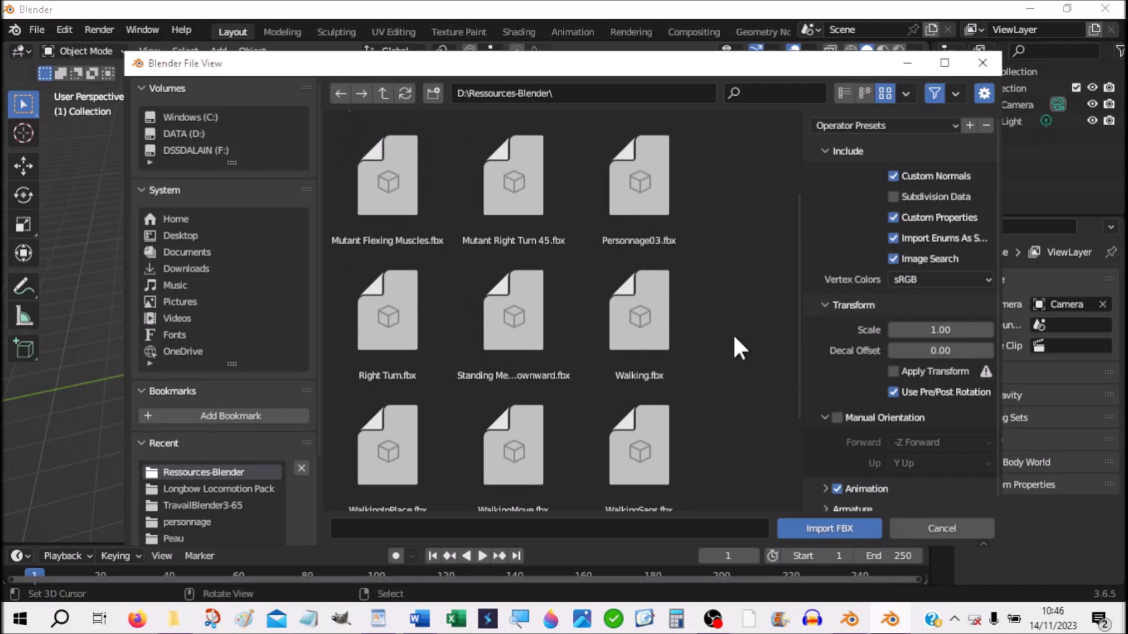
{"action": "double_click", "coordinate": [635, 339]}
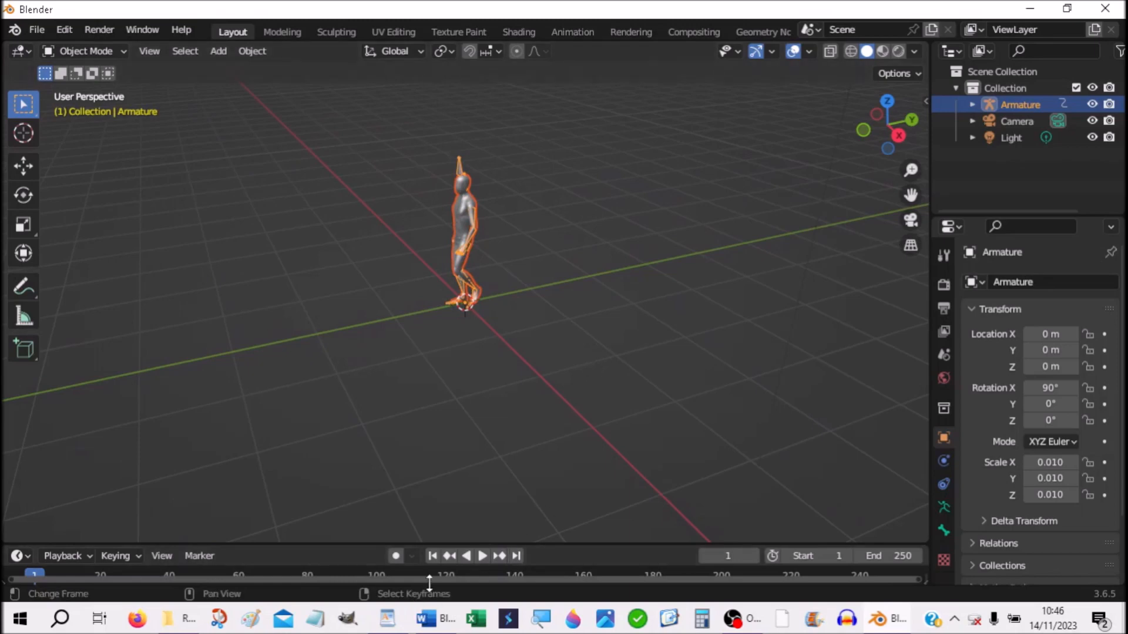
Enlarge the timeline, play the imported walking animation, and return to frame 1.
{"action": "left_click_drag", "start_coordinate": [530, 546], "coordinate": [520, 515]}
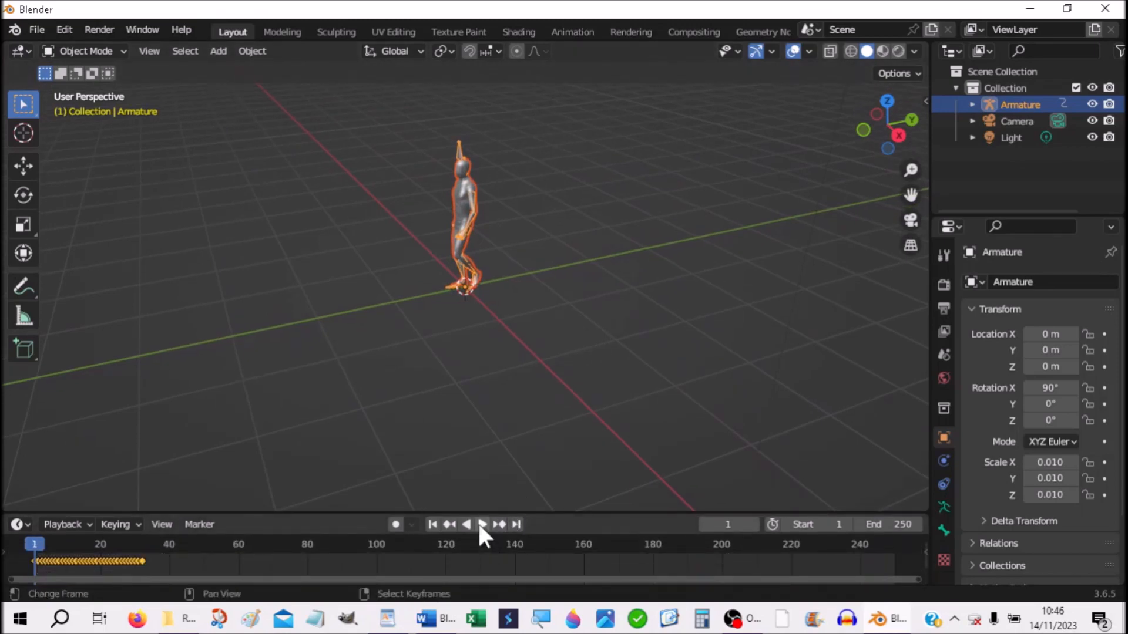
{"action": "left_click", "coordinate": [481, 524]}
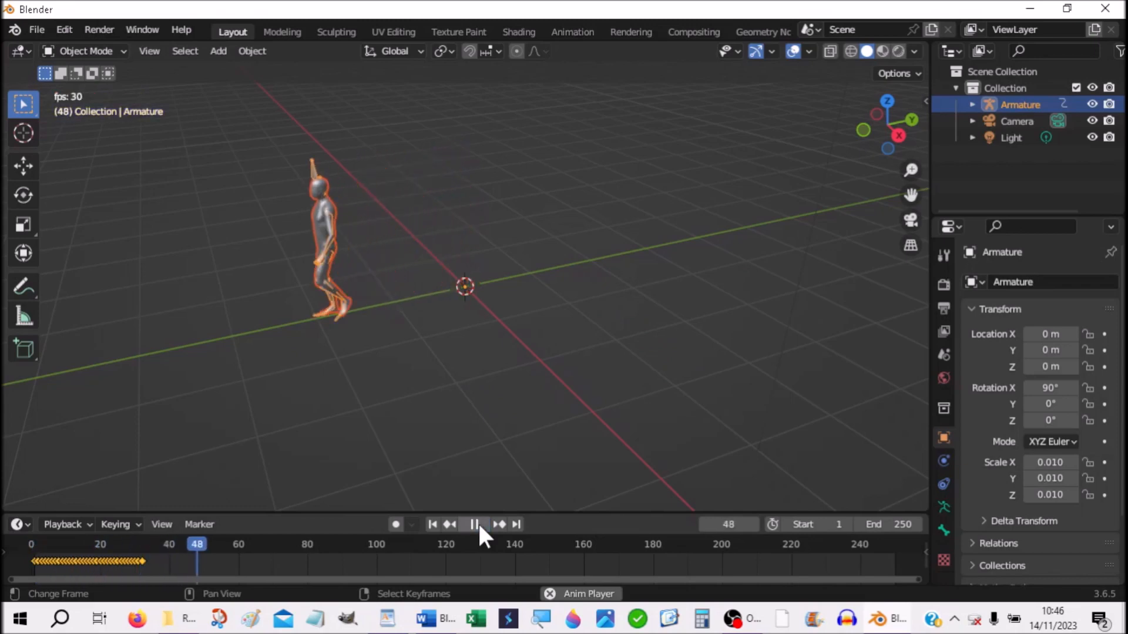
{"action": "left_click", "coordinate": [432, 524]}
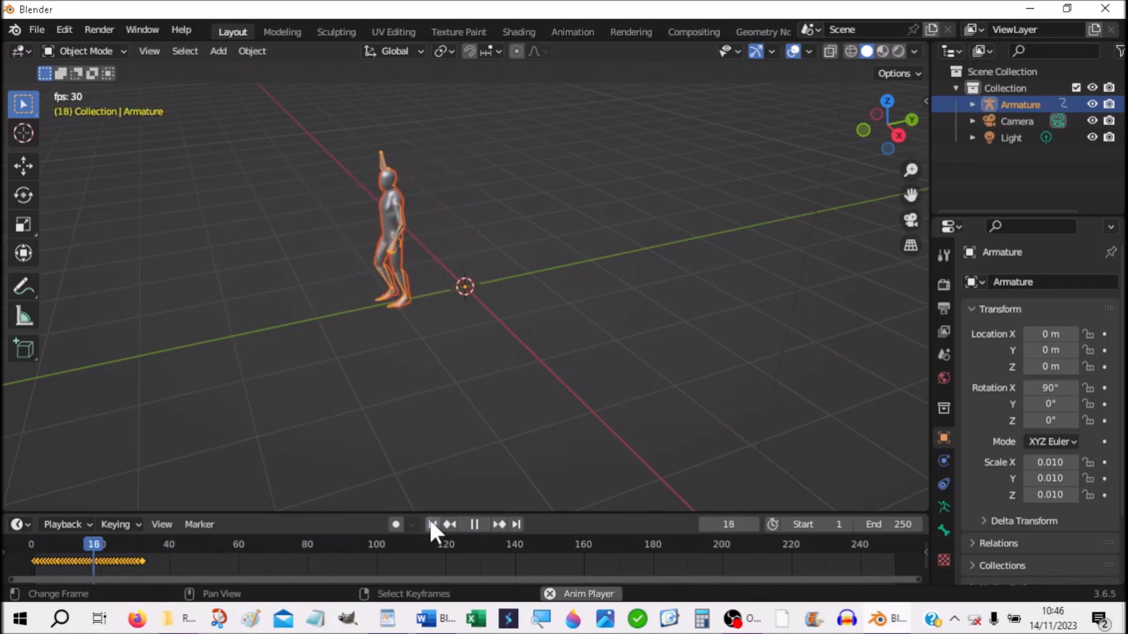
{"action": "left_click", "coordinate": [474, 525]}
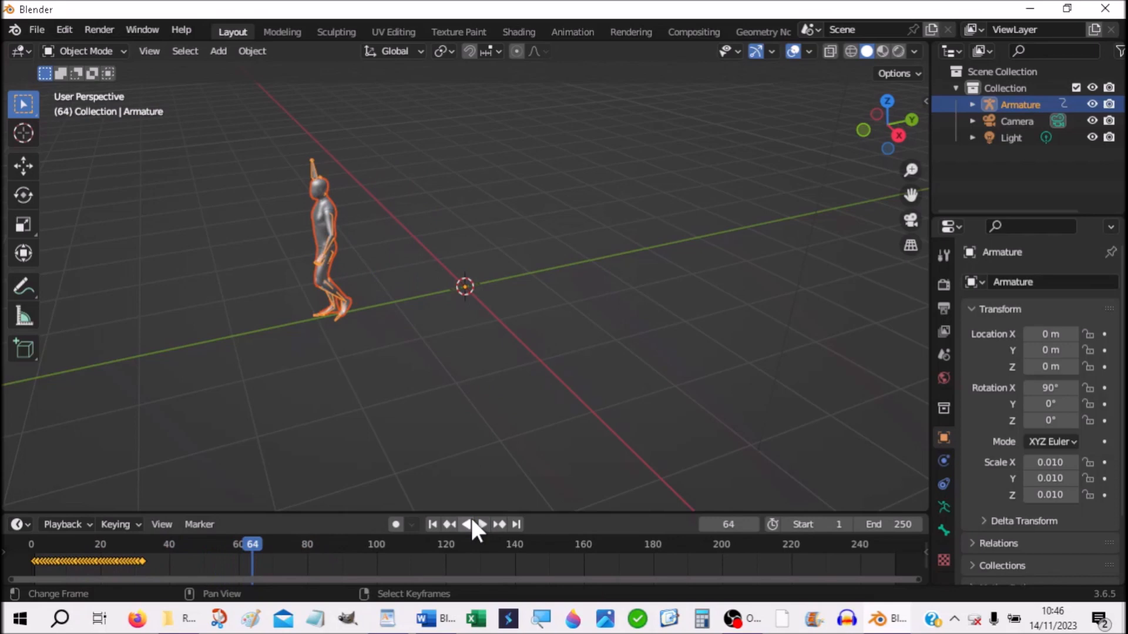
{"action": "left_click", "coordinate": [432, 524]}
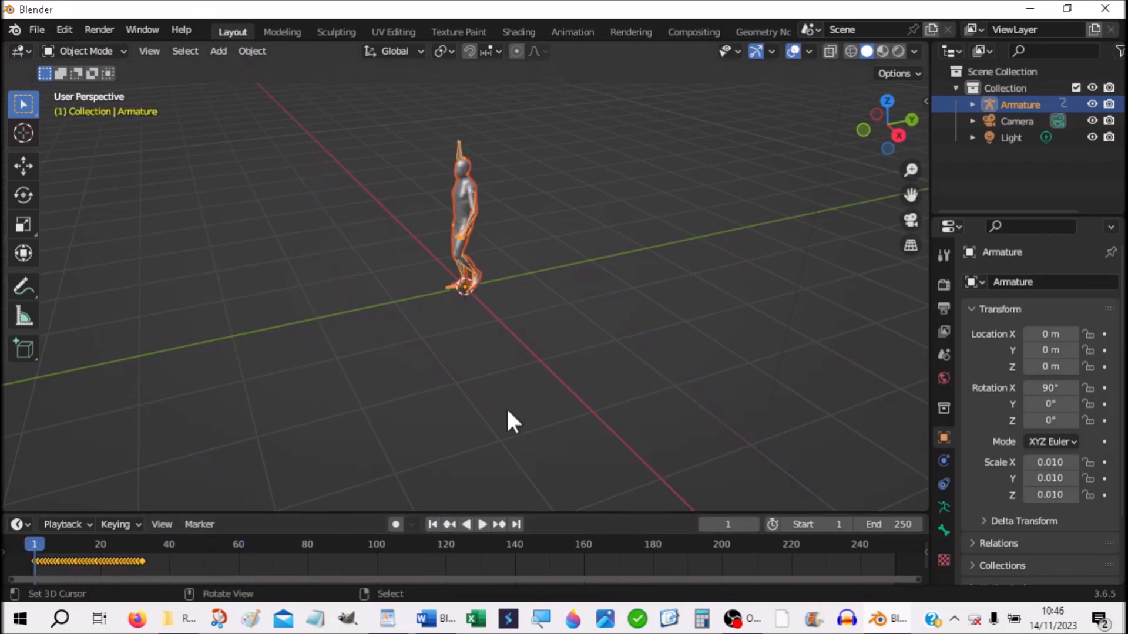
Select only the character's armature and expand its hierarchy and the camera's in an enlarged outliner.
{"action": "middle_click_drag", "start_coordinate": [510, 293], "coordinate": [579, 347]}
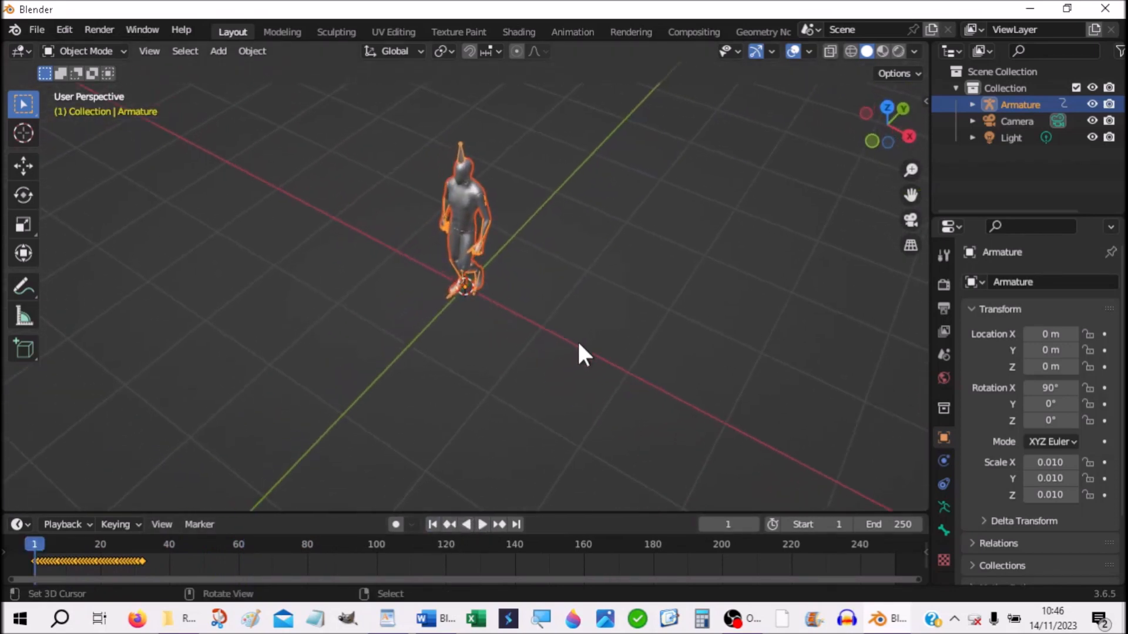
{"action": "left_click", "coordinate": [463, 206]}
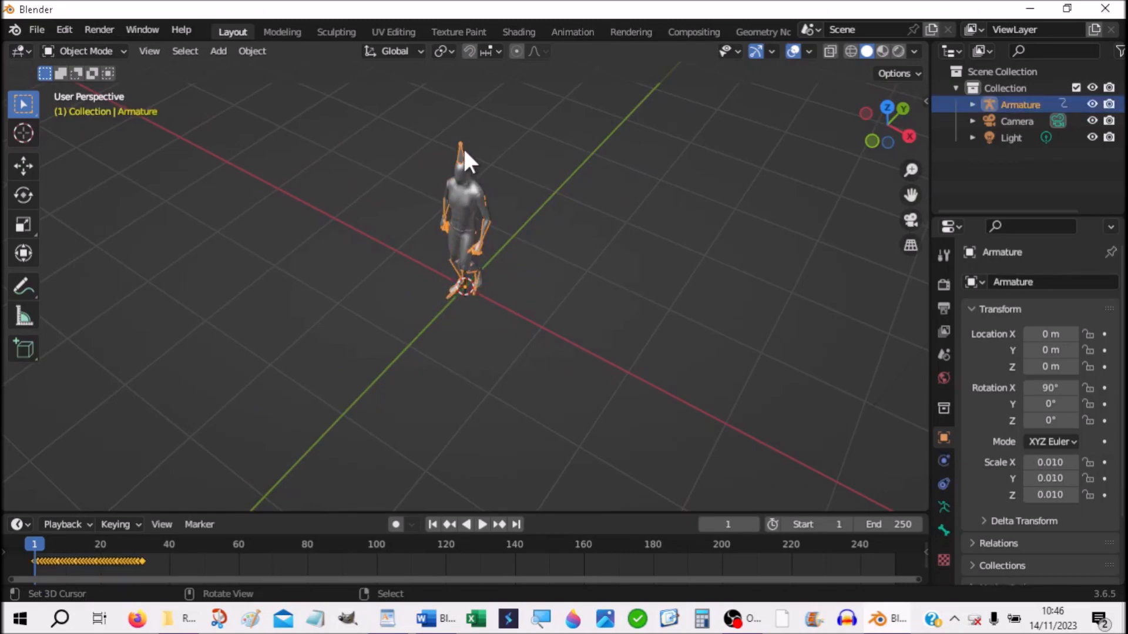
{"action": "left_click", "coordinate": [970, 121]}
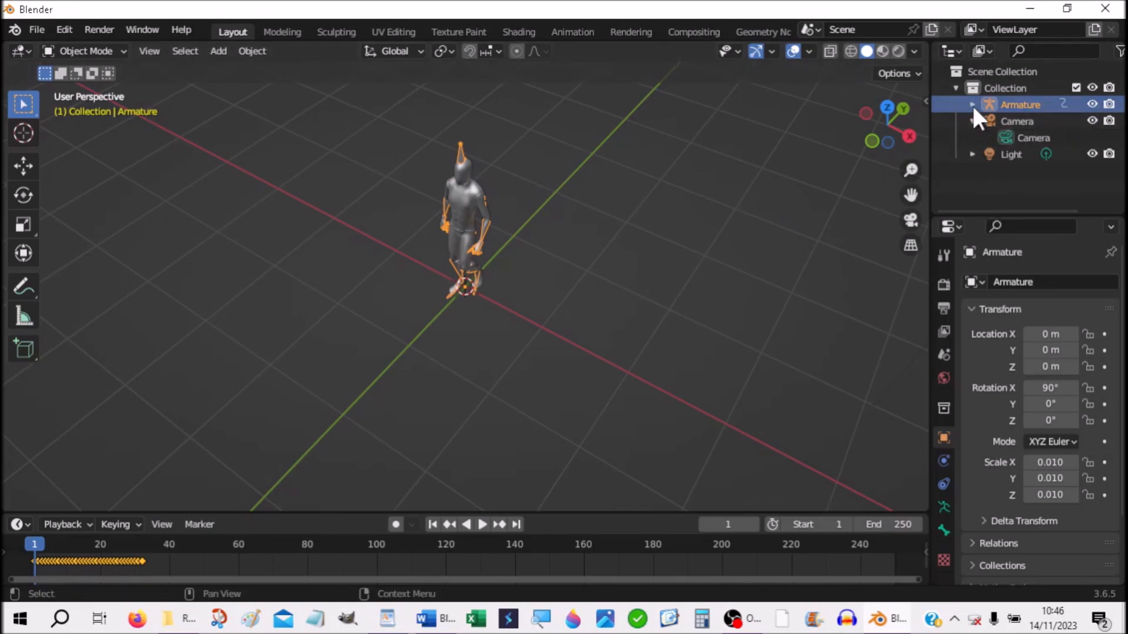
{"action": "left_click", "coordinate": [972, 104]}
{"action": "left_click_drag", "start_coordinate": [995, 218], "coordinate": [990, 336]}
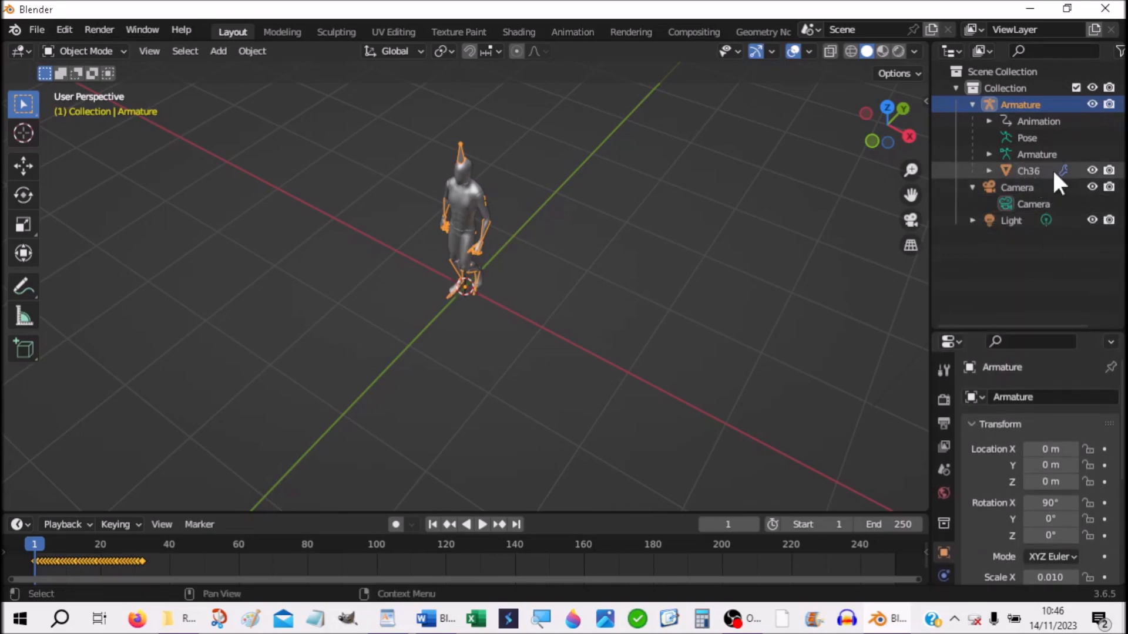
Hide and show the Ch36 mesh twice to compare the bare armature with the full character.
{"action": "left_click", "coordinate": [1091, 168]}
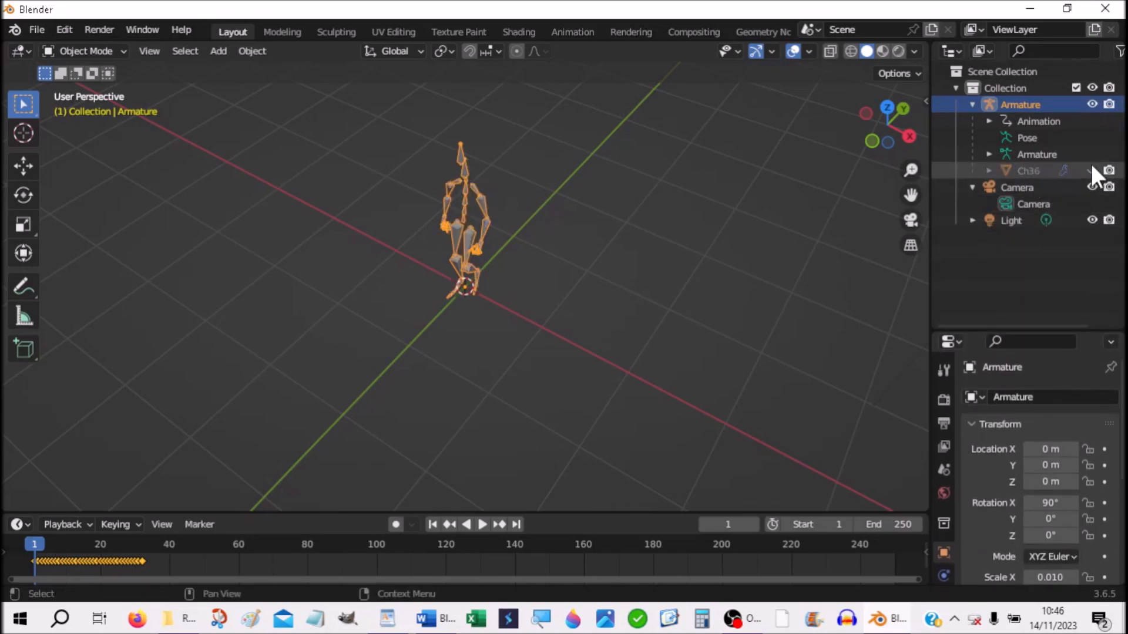
{"action": "left_click", "coordinate": [1091, 170]}
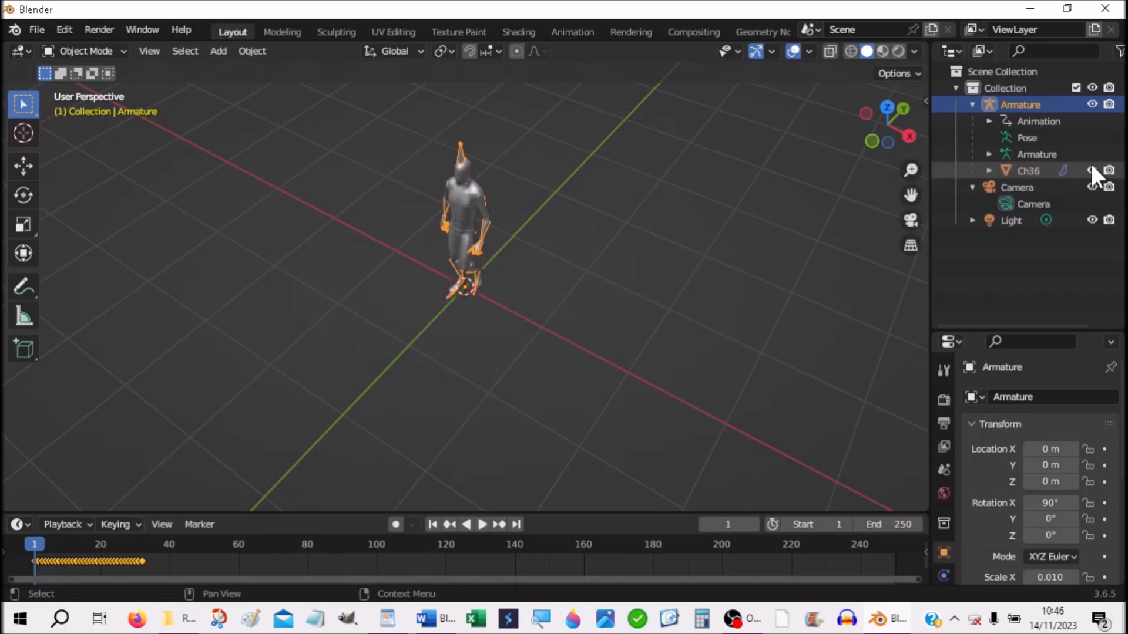
{"action": "left_click", "coordinate": [1091, 169]}
{"action": "left_click", "coordinate": [1091, 169]}
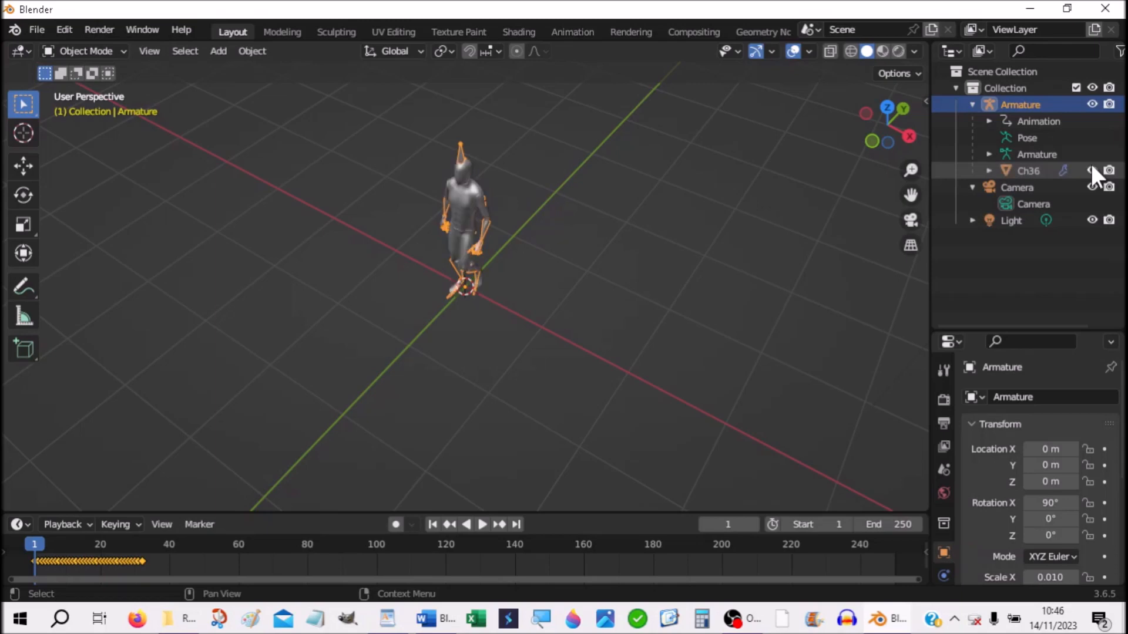
Reselect the character's armature, enlarge the timeline, replay the walk and return to frame 1.
{"action": "left_click", "coordinate": [635, 303]}
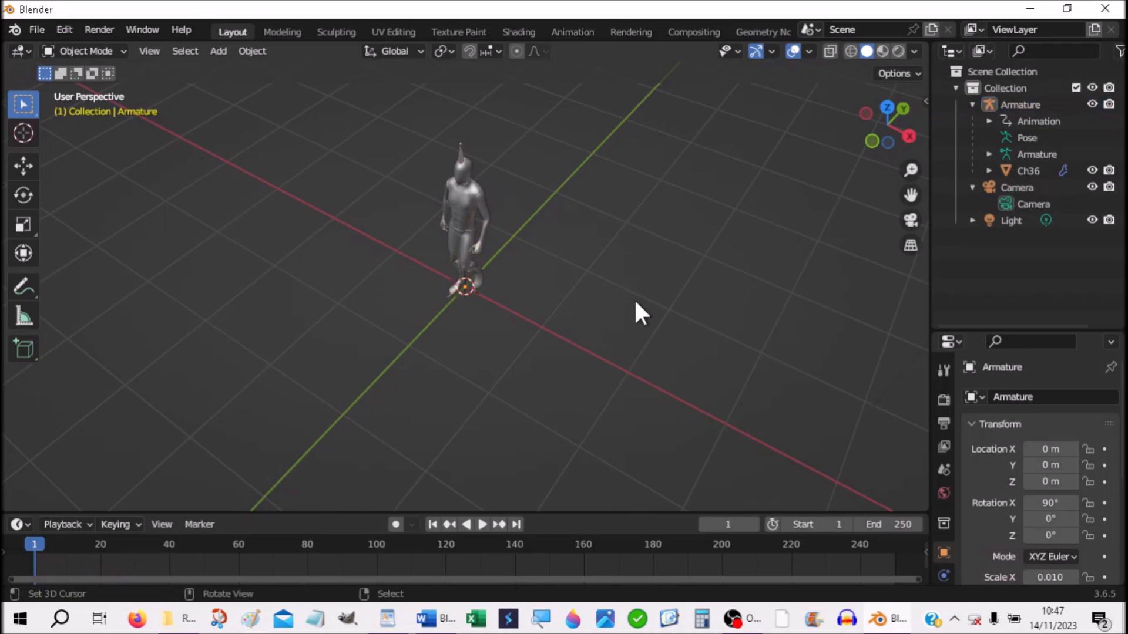
{"action": "left_click", "coordinate": [461, 142]}
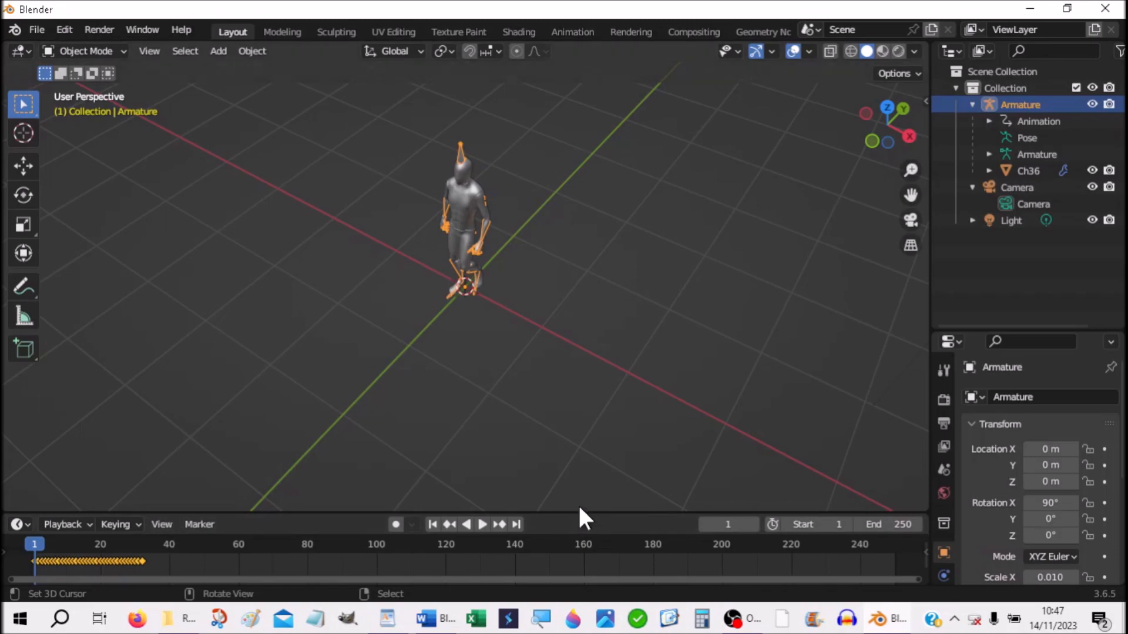
{"action": "left_click_drag", "start_coordinate": [586, 512], "coordinate": [576, 461]}
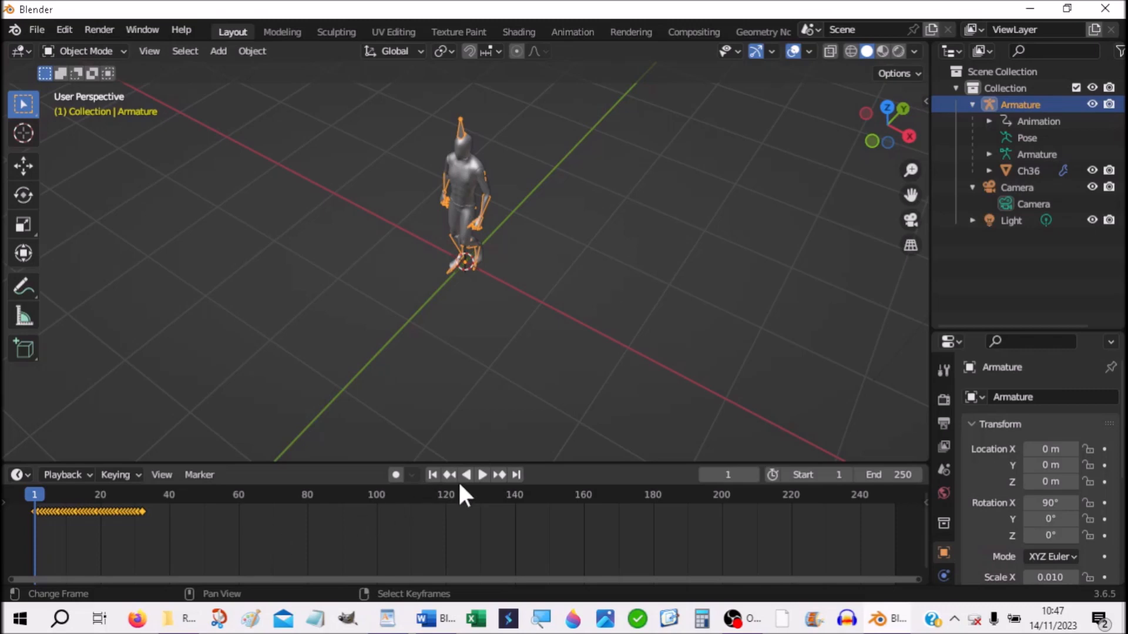
{"action": "left_click", "coordinate": [483, 474]}
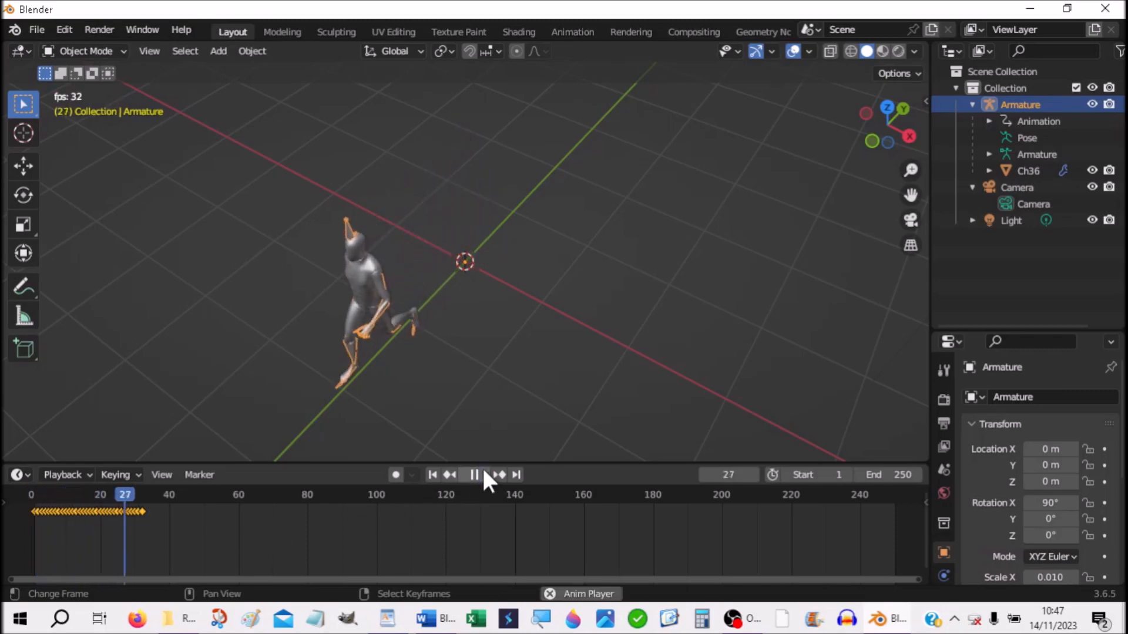
{"action": "left_click", "coordinate": [439, 475]}
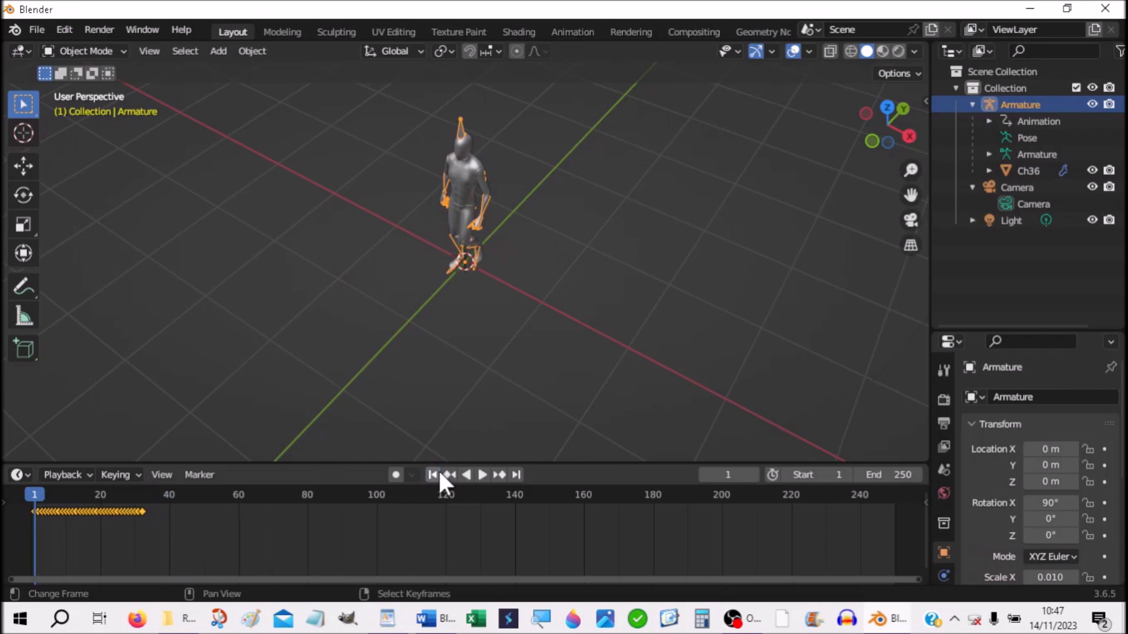
{"action": "key", "text": "alt+Tab"}
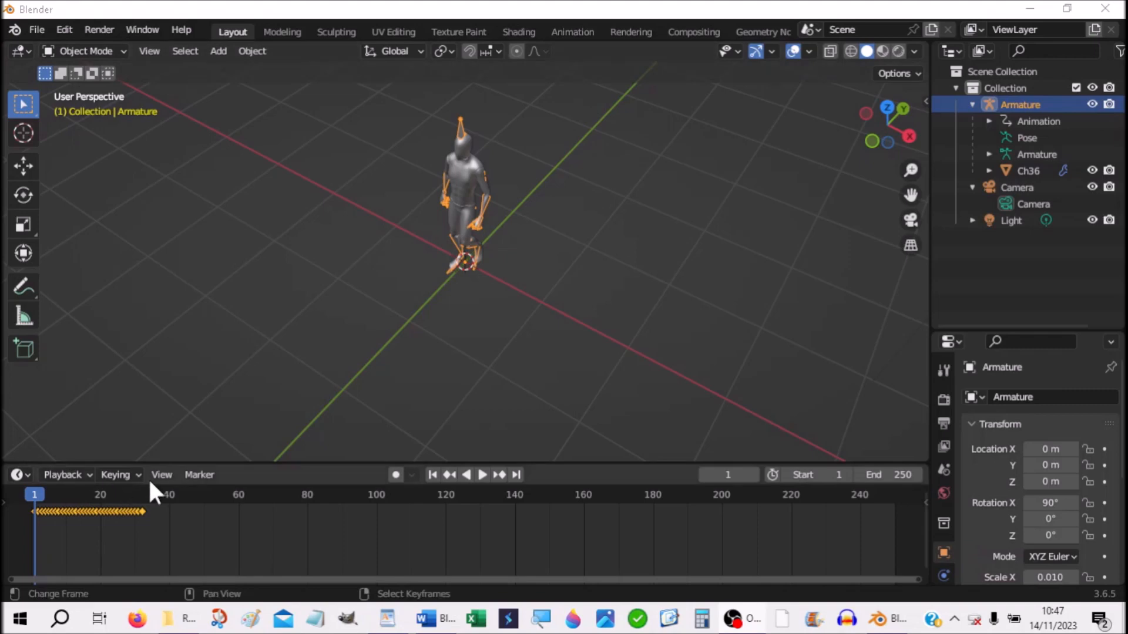
{"action": "left_click", "coordinate": [169, 474]}
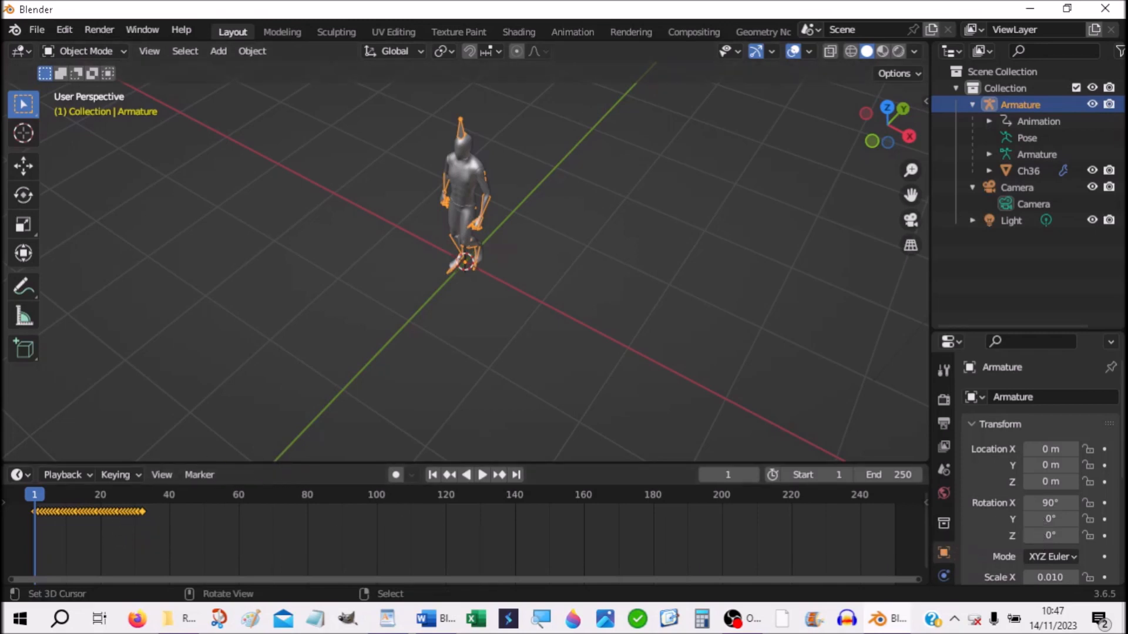
Split the enlarged timeline horizontally into two stacked areas, giving the lower one more height and lowering the viewing angle on the character.
{"action": "left_click_drag", "start_coordinate": [354, 462], "coordinate": [354, 436]}
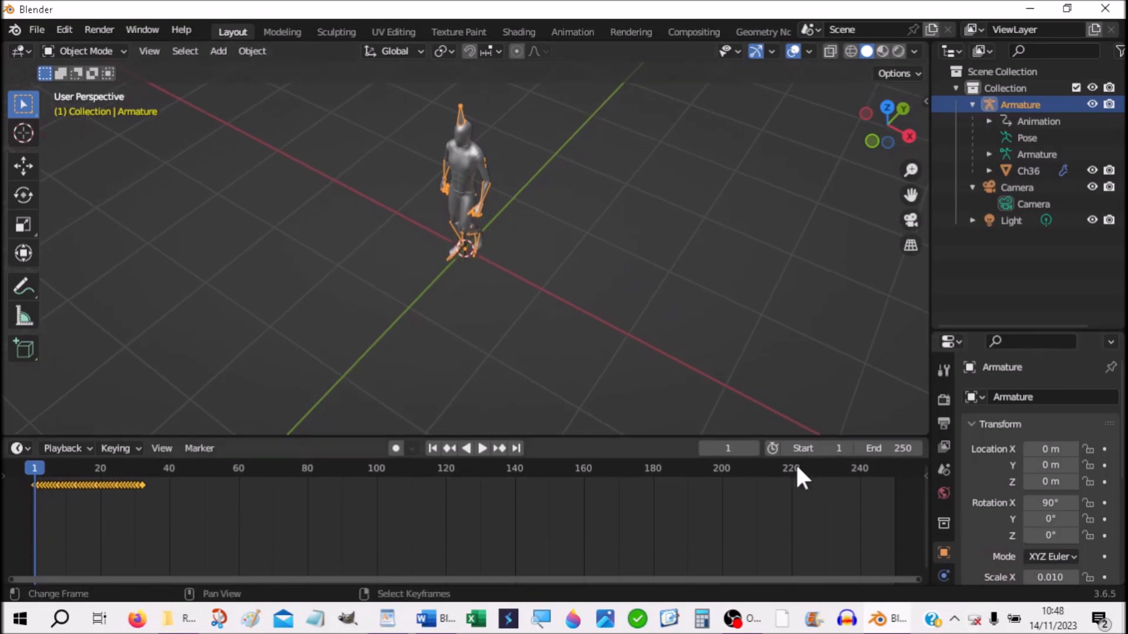
{"action": "left_click_drag", "start_coordinate": [671, 435], "coordinate": [669, 391]}
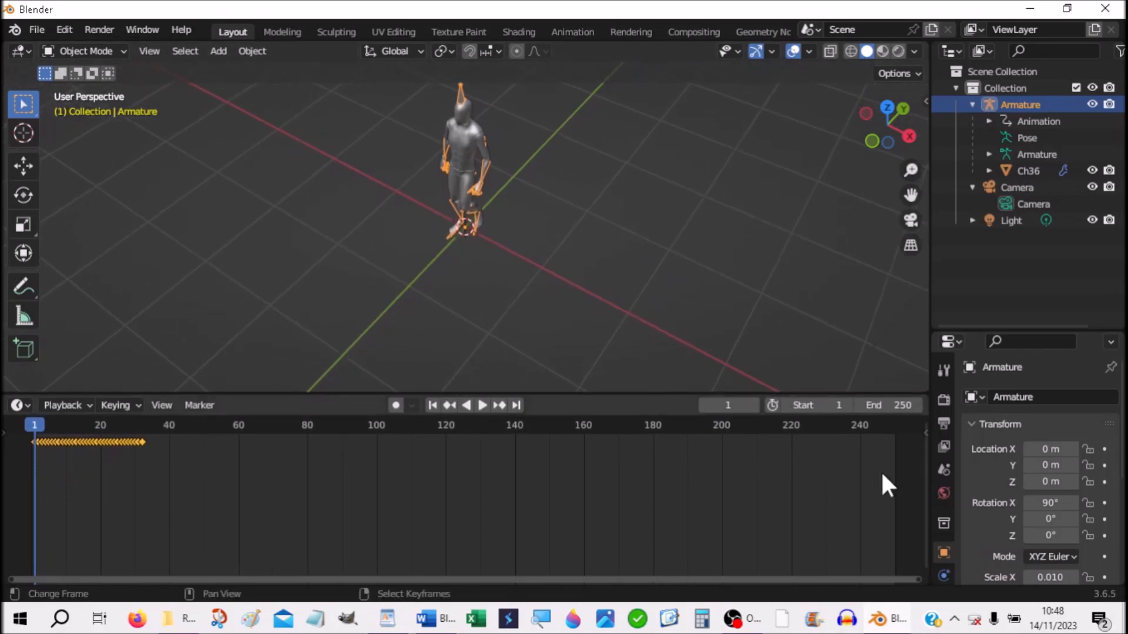
{"action": "right_click", "coordinate": [930, 444]}
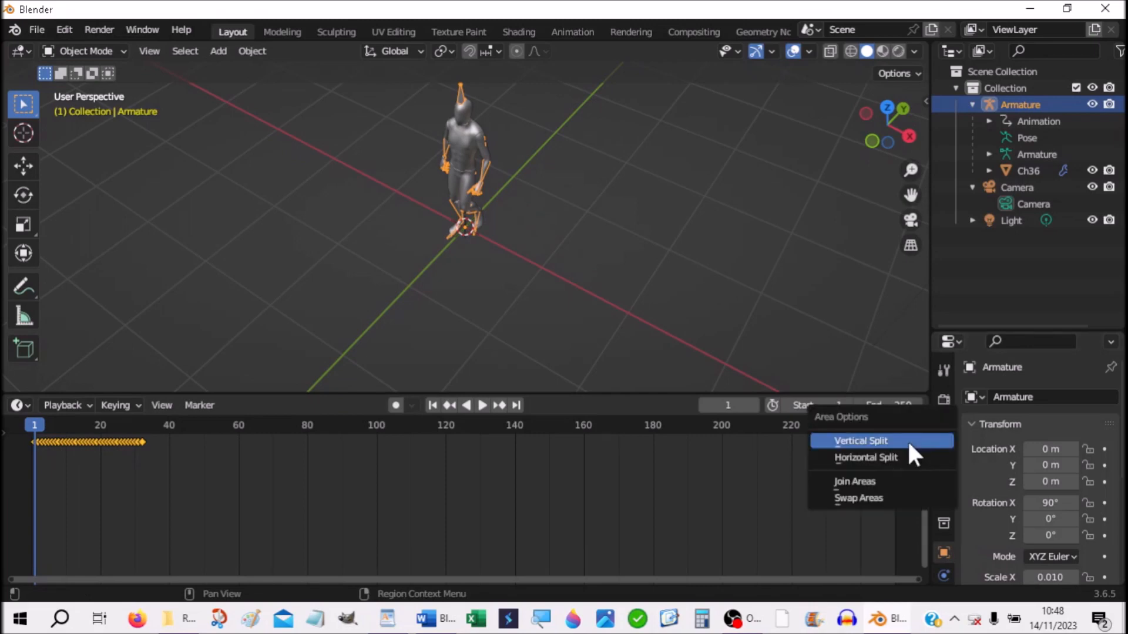
{"action": "left_click", "coordinate": [889, 456]}
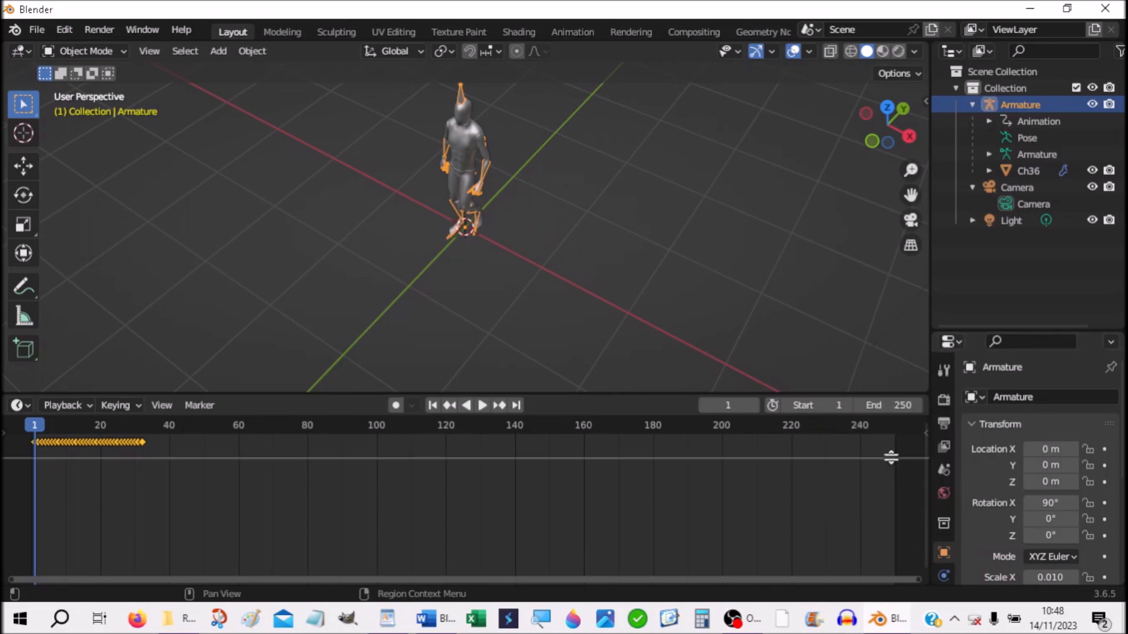
{"action": "left_click", "coordinate": [892, 458]}
{"action": "left_click_drag", "start_coordinate": [582, 392], "coordinate": [582, 317]}
{"action": "middle_click_drag", "start_coordinate": [547, 163], "coordinate": [537, 205]}
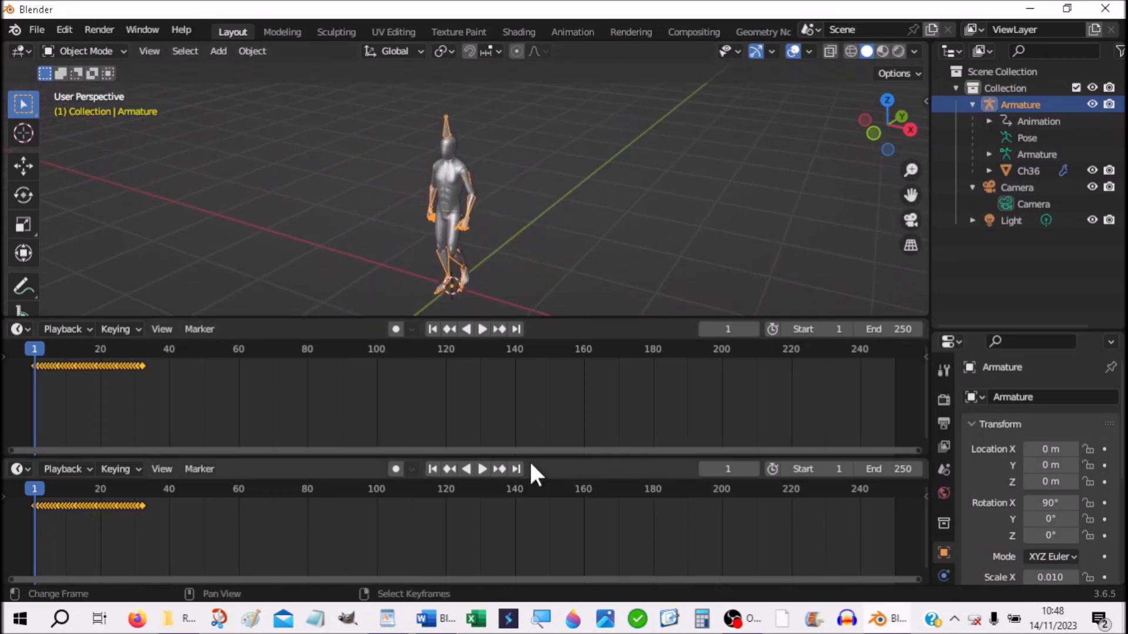
{"action": "left_click_drag", "start_coordinate": [532, 452], "coordinate": [535, 399]}
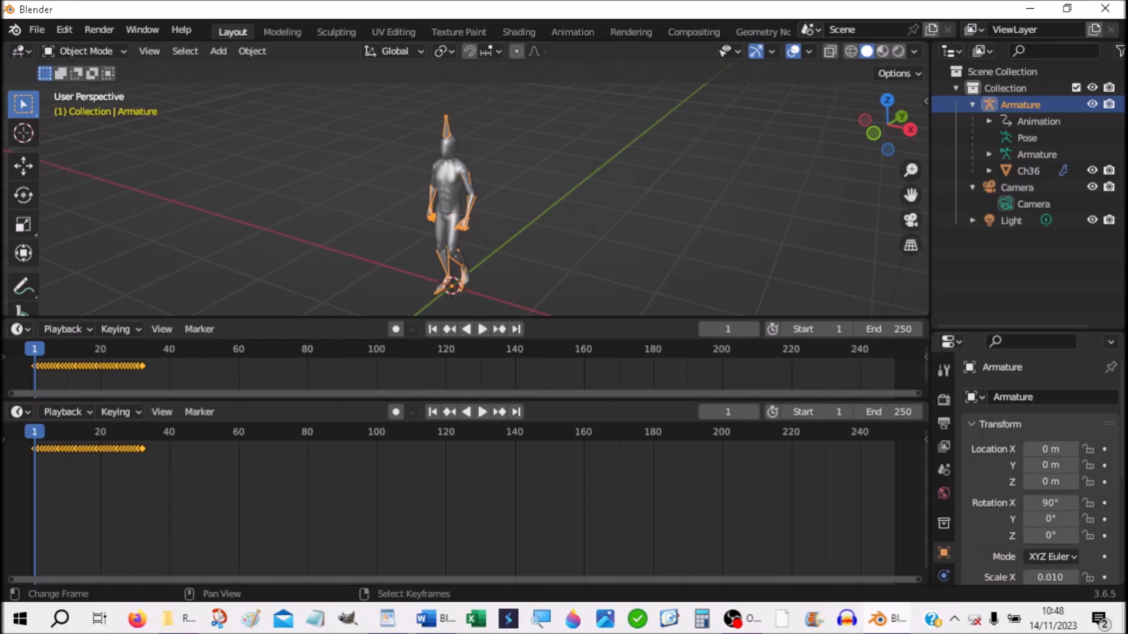
Turn the lower timeline into a Dope Sheet and set the armature channels' extrapolation mode to Make Cyclic (F-Modifier).
{"action": "left_click", "coordinate": [19, 411]}
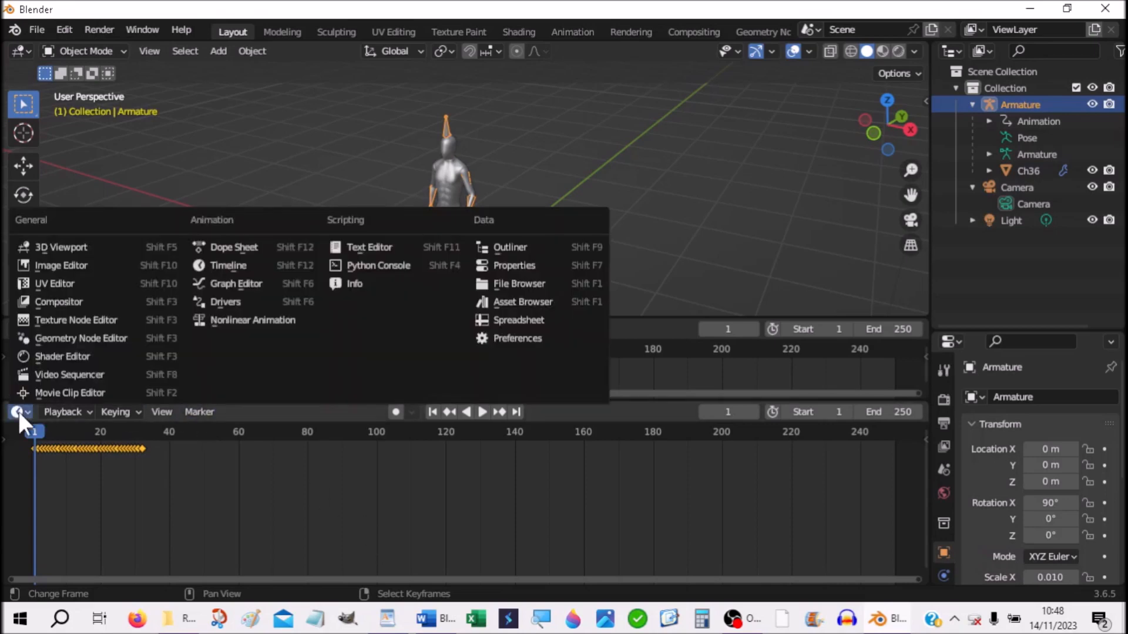
{"action": "left_click", "coordinate": [252, 249]}
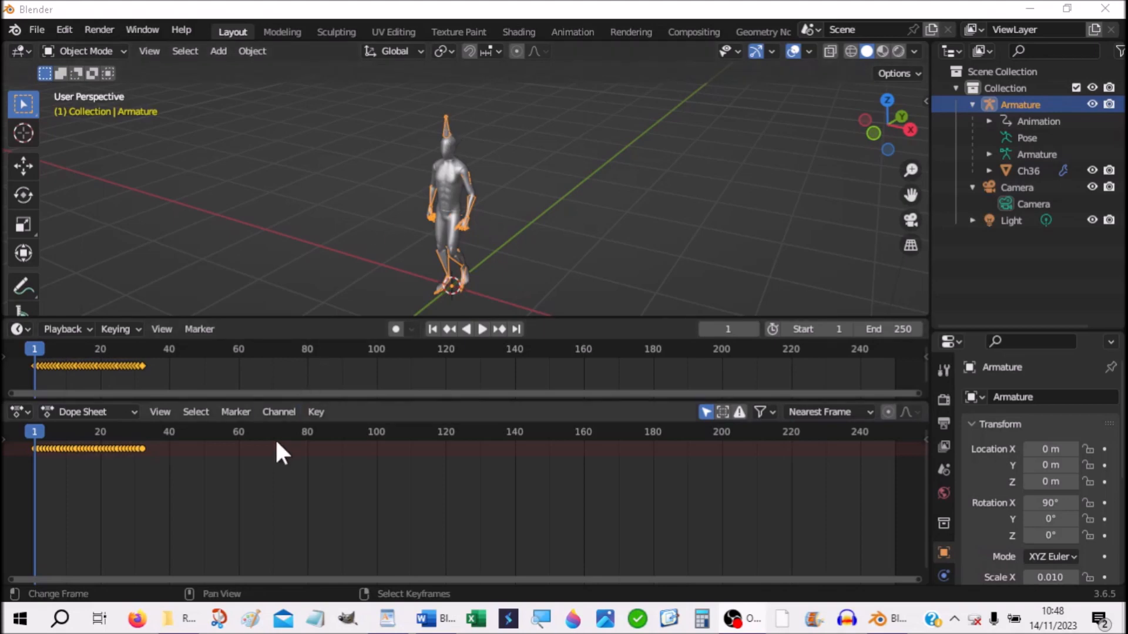
{"action": "left_click", "coordinate": [279, 414]}
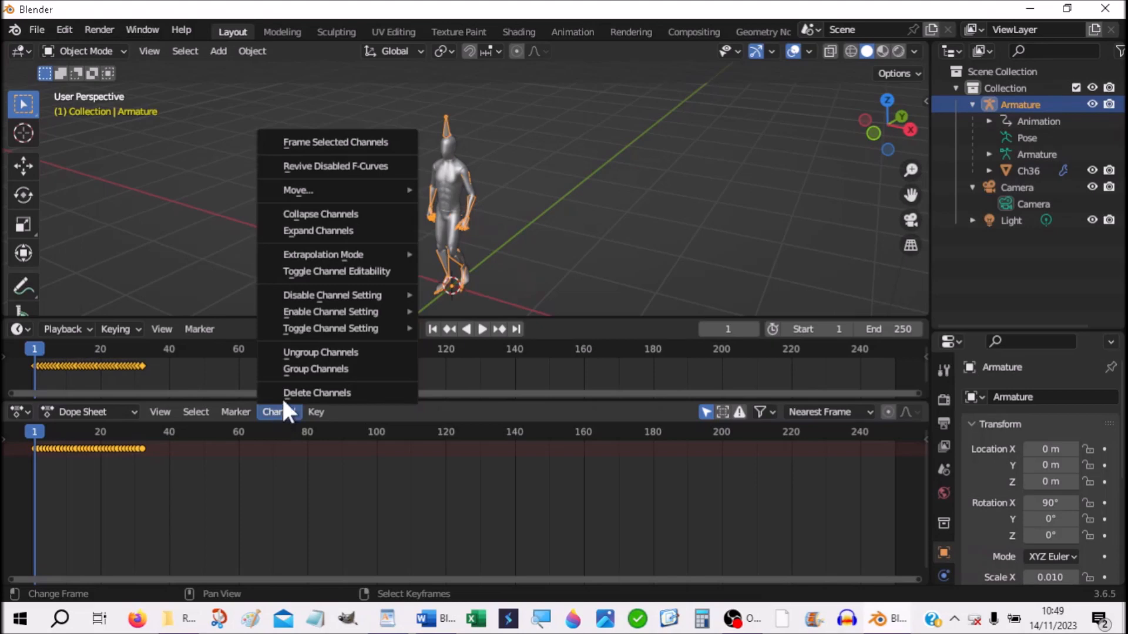
{"action": "mouse_move", "coordinate": [320, 257]}
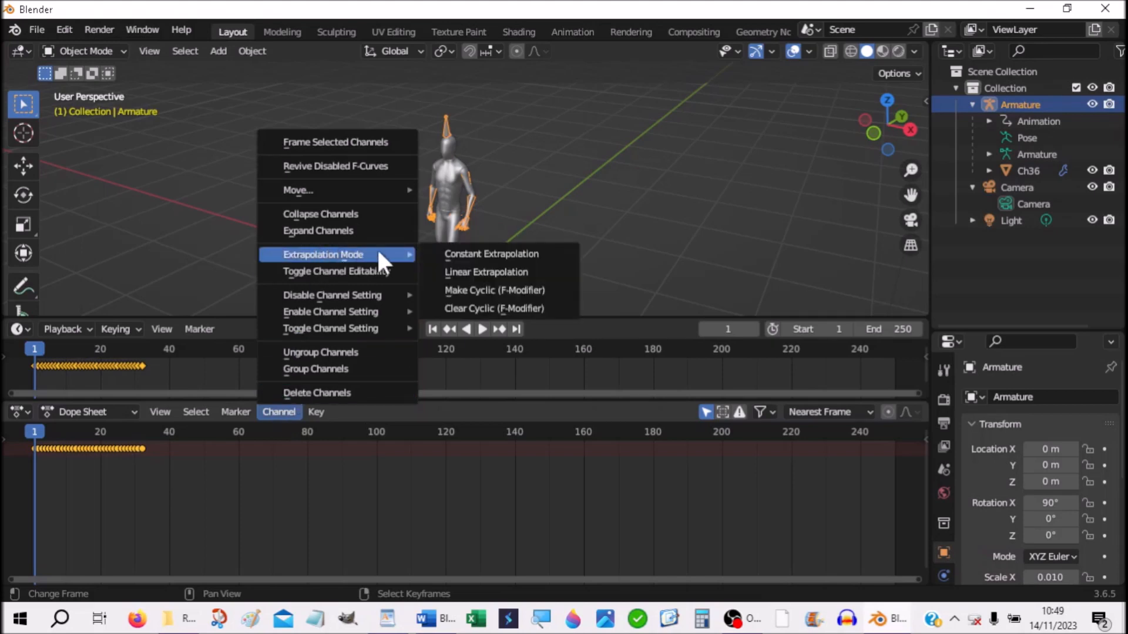
{"action": "left_click", "coordinate": [494, 292]}
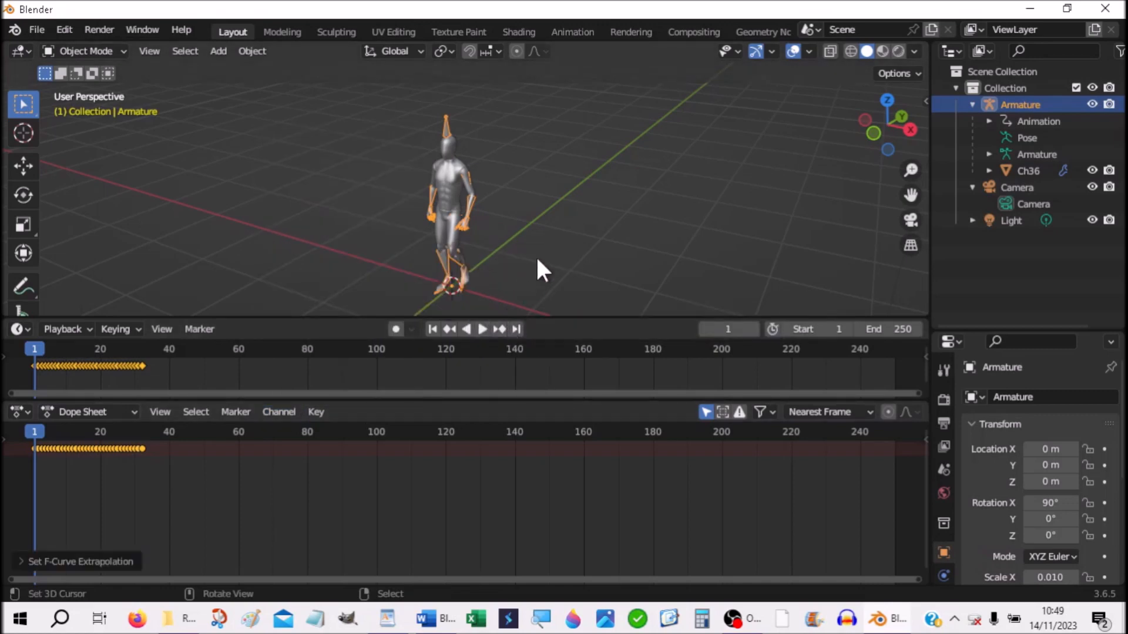
Play the animation past its last keyframe to check the walk's looping, stop it and return to frame 1.
{"action": "middle_click_drag", "start_coordinate": [538, 259], "coordinate": [589, 210], "text": "shift"}
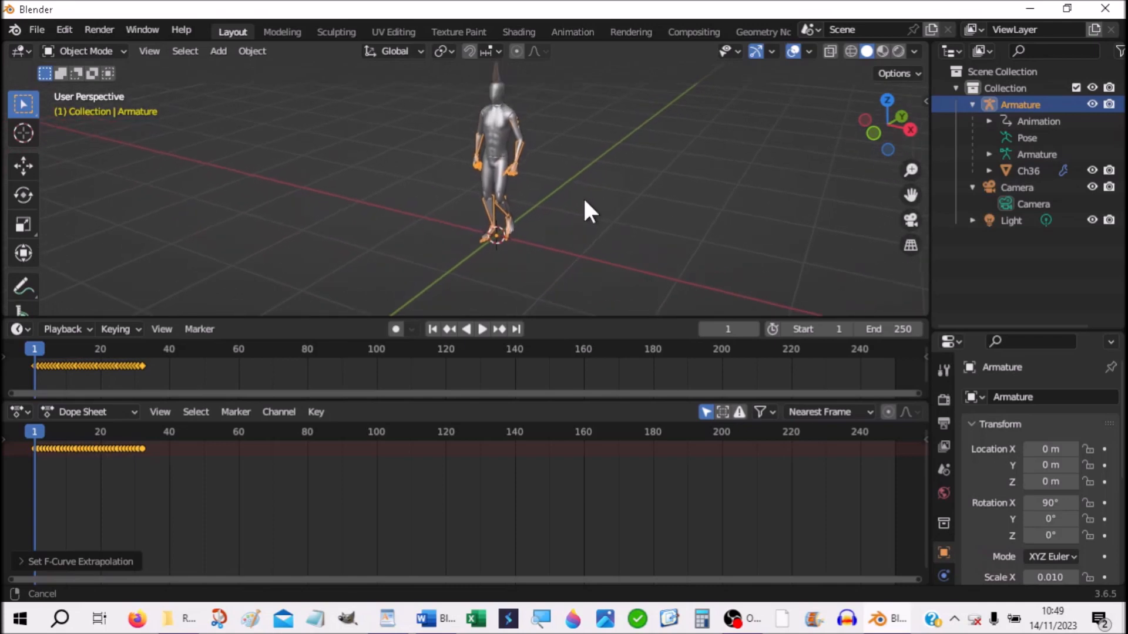
{"action": "left_click", "coordinate": [482, 330]}
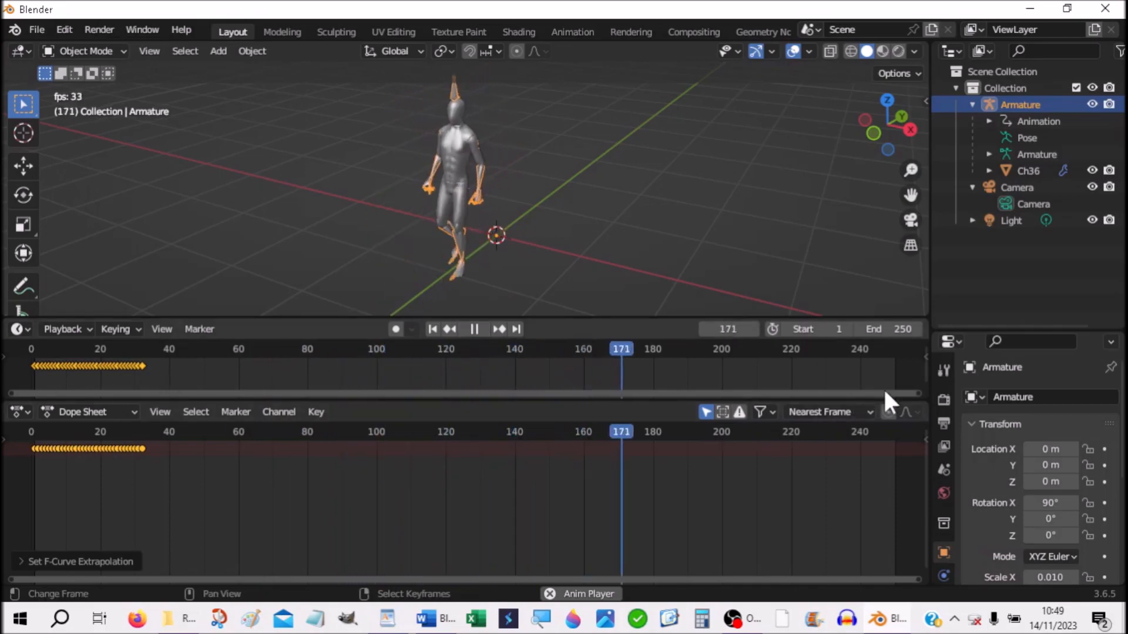
{"action": "left_click", "coordinate": [475, 328]}
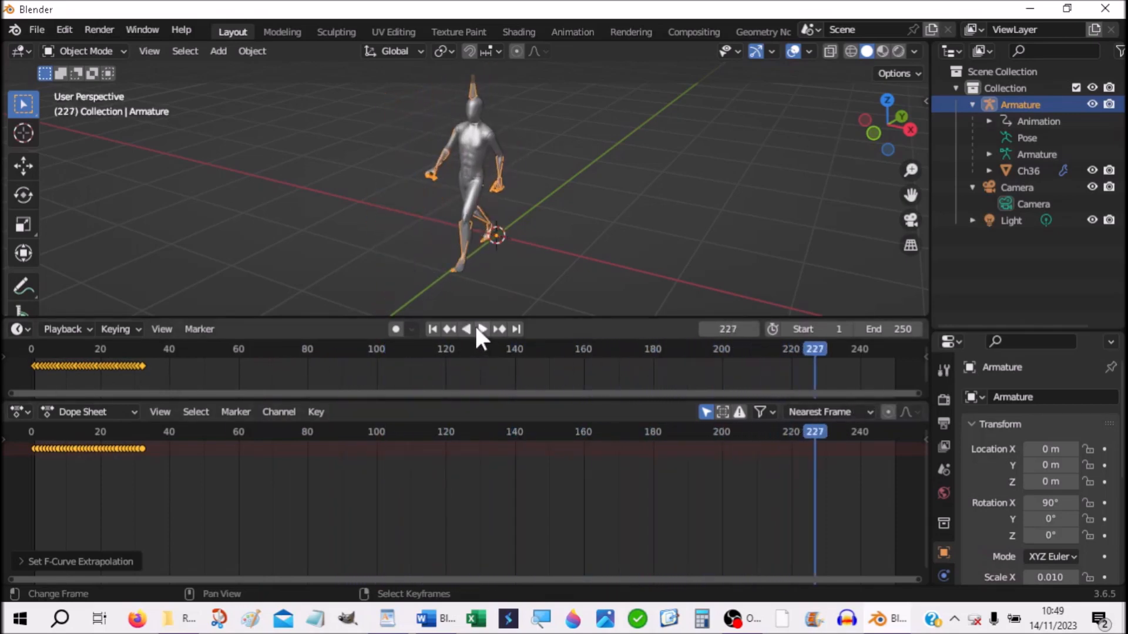
{"action": "left_click", "coordinate": [431, 330]}
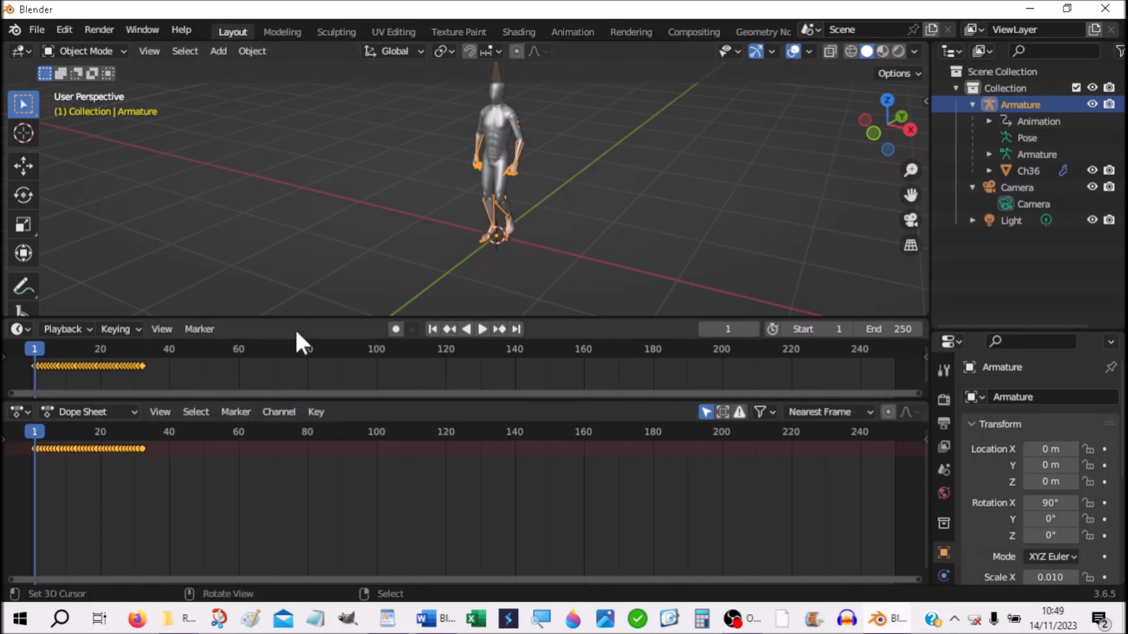
Change the Dope Sheet area to the Graph Editor and enlarge it to show the armature's animation curves.
{"action": "left_click", "coordinate": [18, 413]}
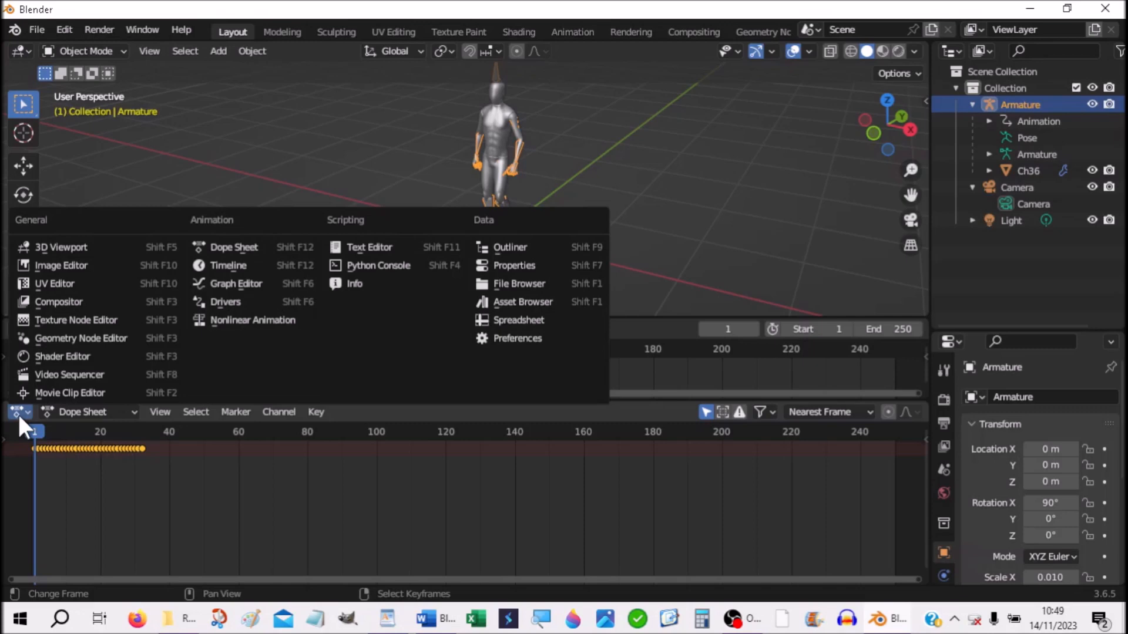
{"action": "left_click", "coordinate": [237, 284]}
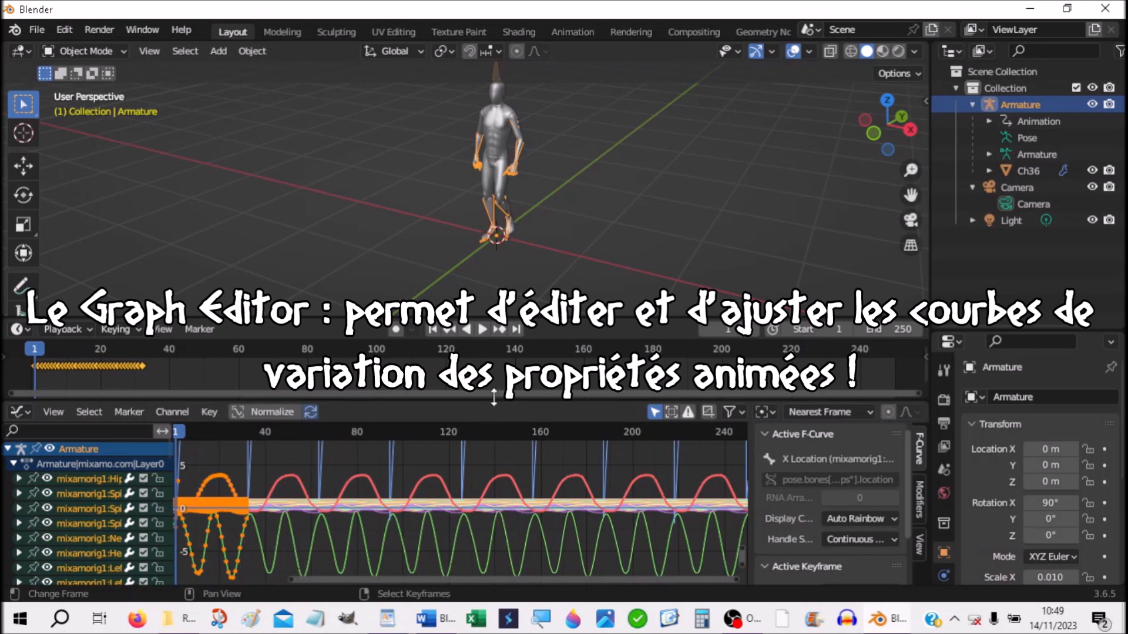
{"action": "left_click_drag", "start_coordinate": [562, 321], "coordinate": [562, 285]}
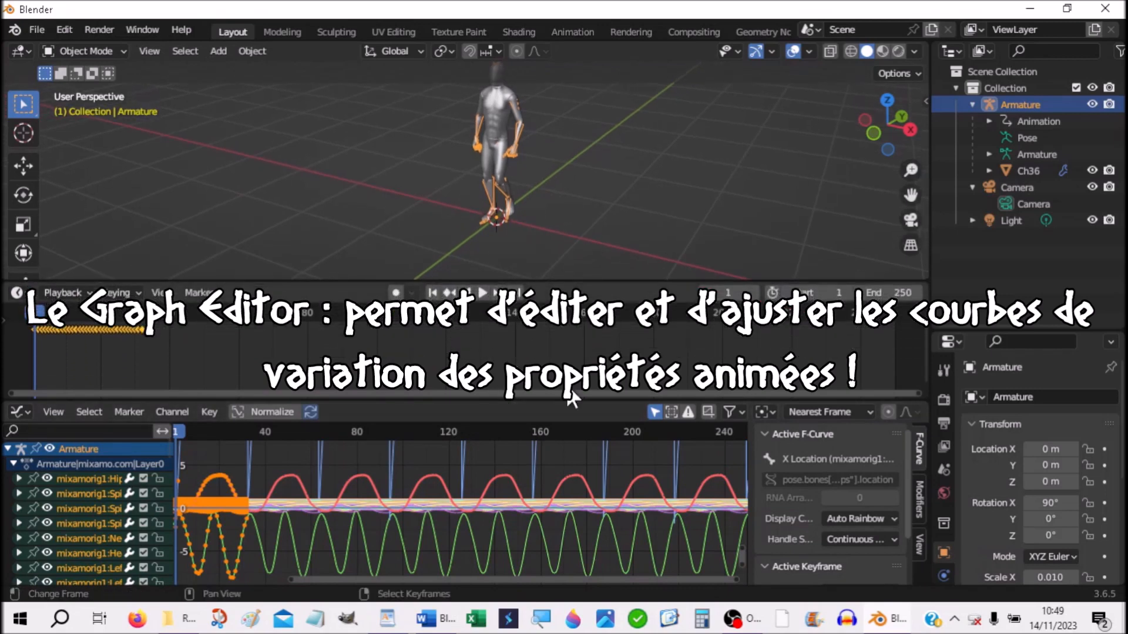
{"action": "left_click_drag", "start_coordinate": [563, 406], "coordinate": [563, 357]}
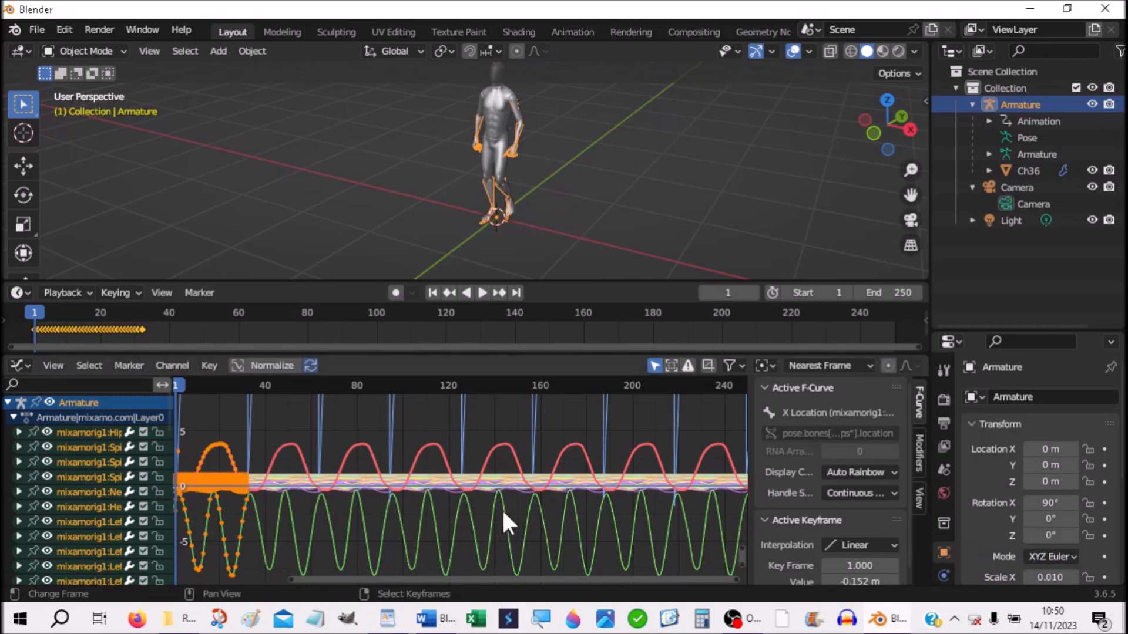
{"action": "scroll", "coordinate": [505, 503], "scroll_direction": "down", "scroll_amount": 2}
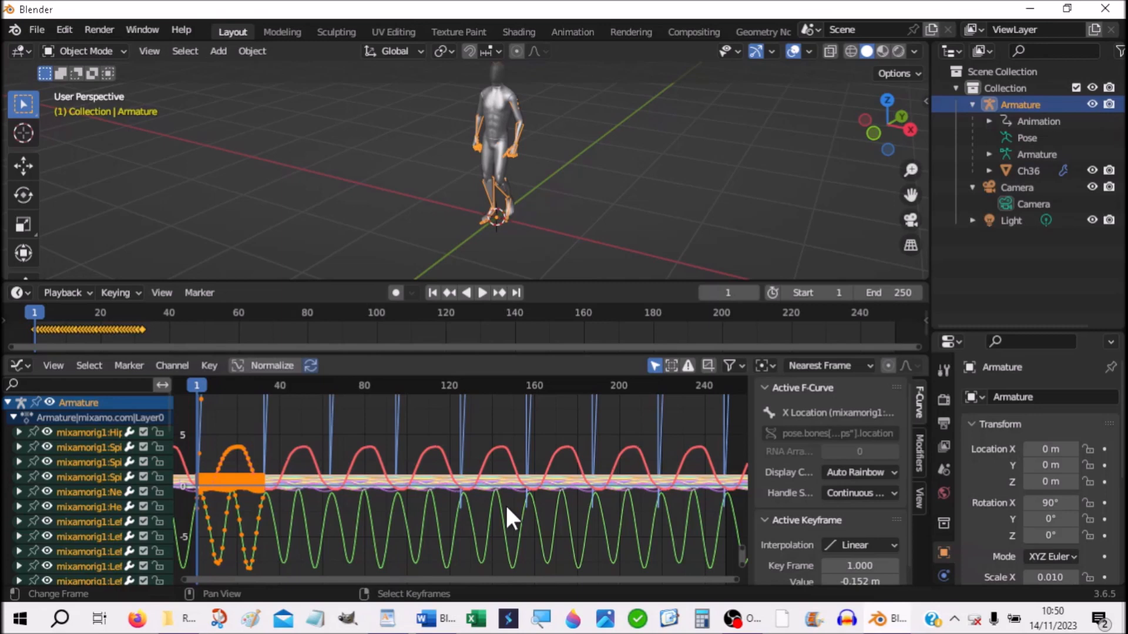
Select only the X Location curve's keyframe at frame 25 and set its Cycles modifier's After Mode to Repeat with Offset.
{"action": "left_click", "coordinate": [354, 411]}
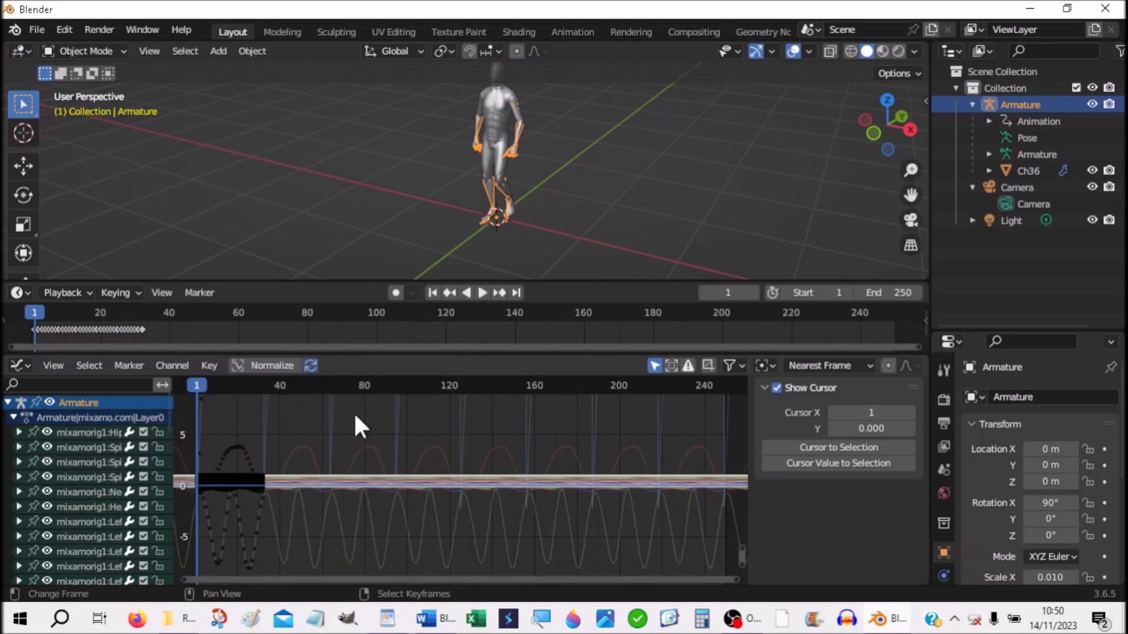
{"action": "left_click", "coordinate": [248, 459]}
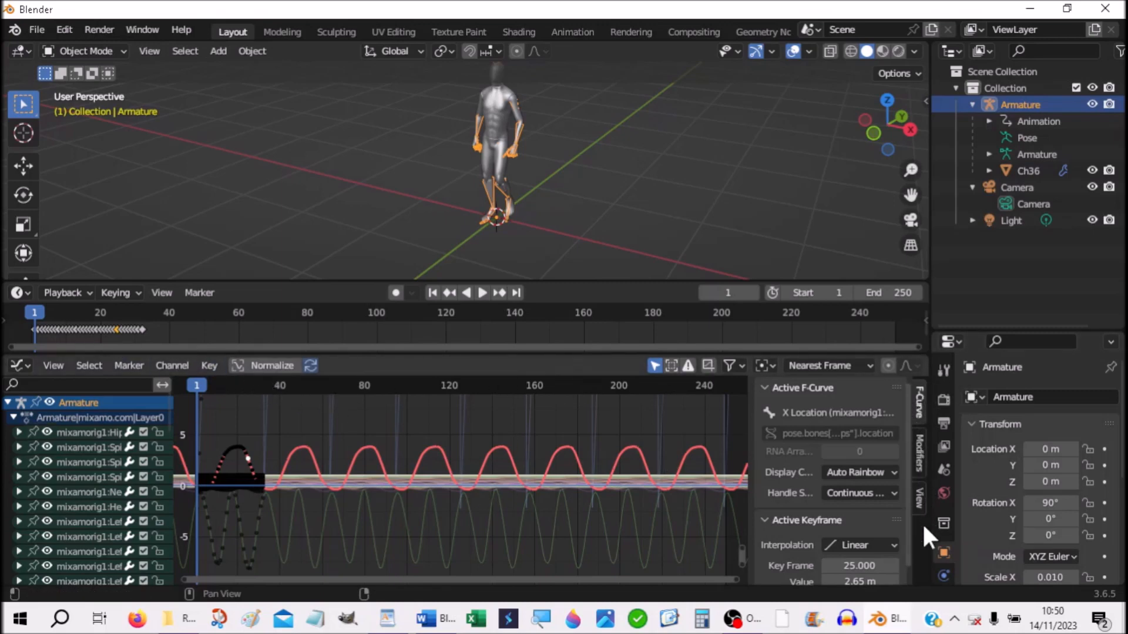
{"action": "left_click", "coordinate": [920, 453]}
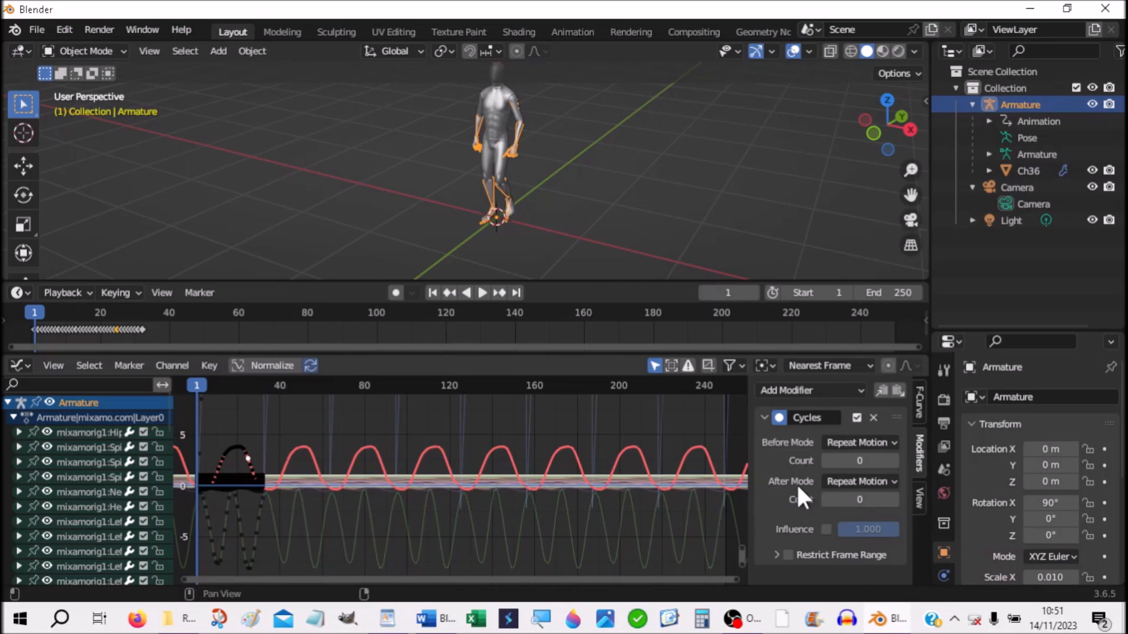
{"action": "left_click", "coordinate": [846, 481]}
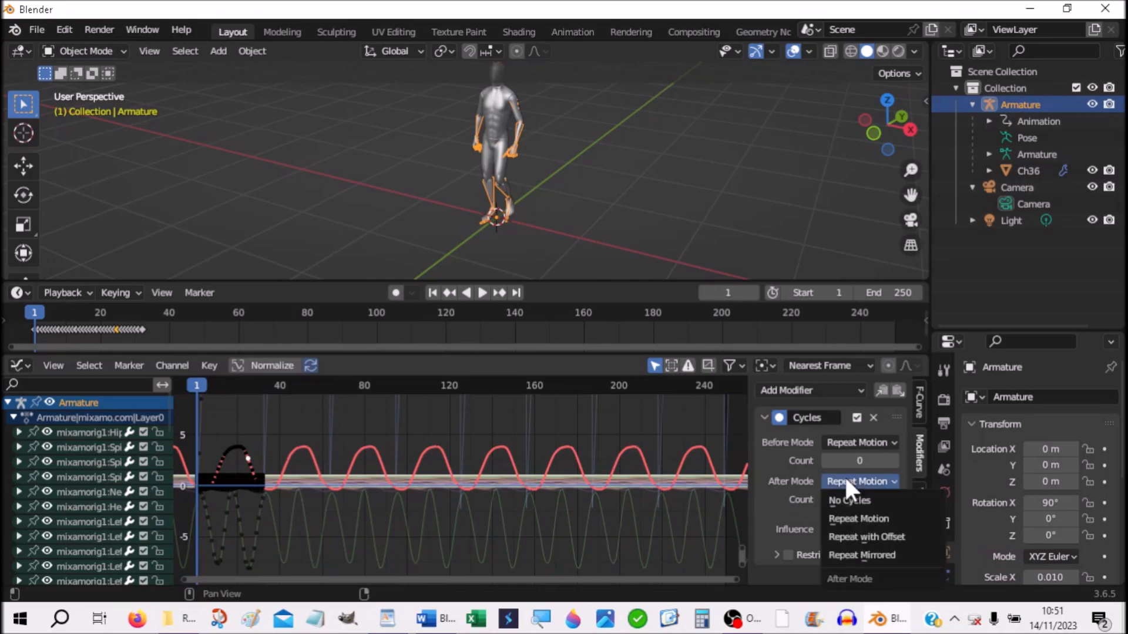
{"action": "left_click", "coordinate": [854, 534]}
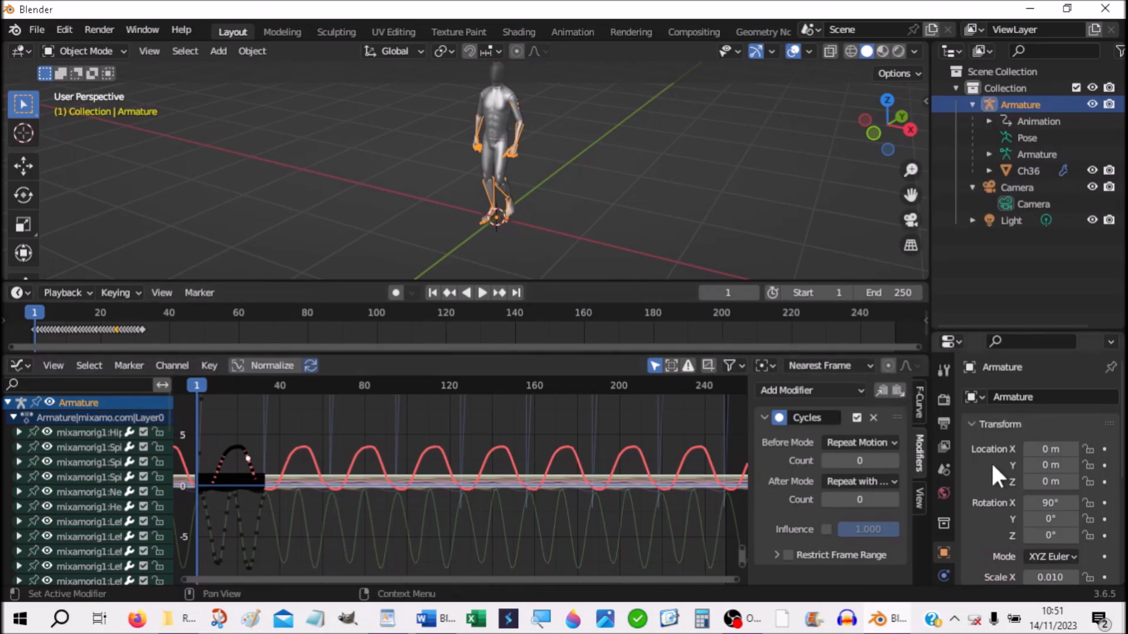
Copy the active curve's Cycles modifier and paste it onto all the armature's curves with Replace Existing enabled.
{"action": "left_click", "coordinate": [877, 388]}
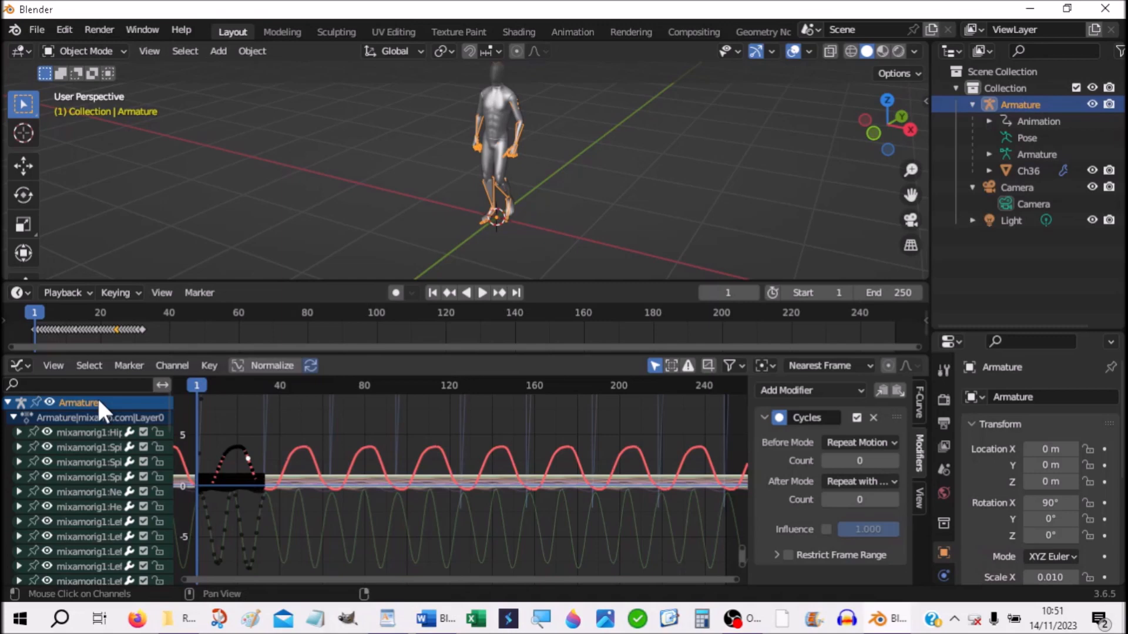
{"action": "left_click", "coordinate": [88, 365]}
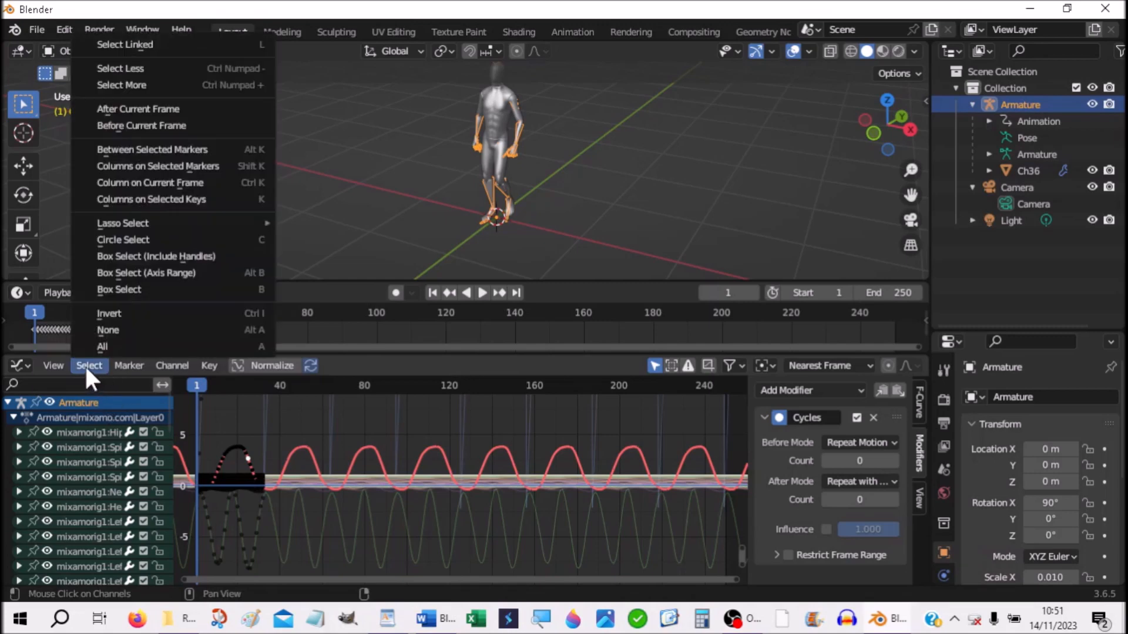
{"action": "left_click", "coordinate": [104, 311]}
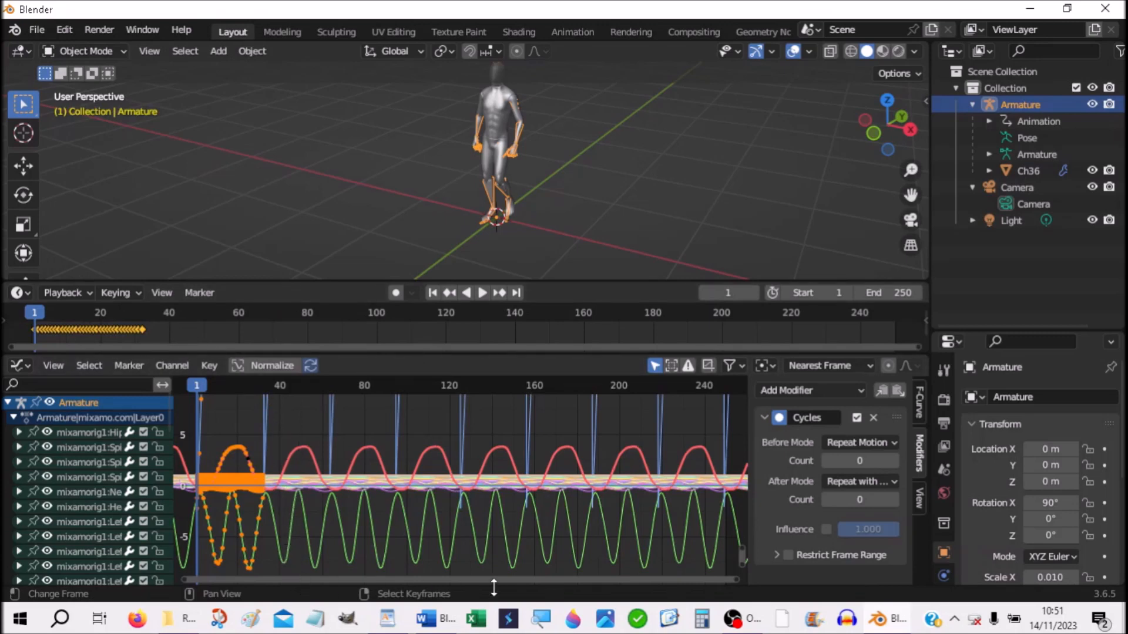
{"action": "left_click", "coordinate": [895, 390]}
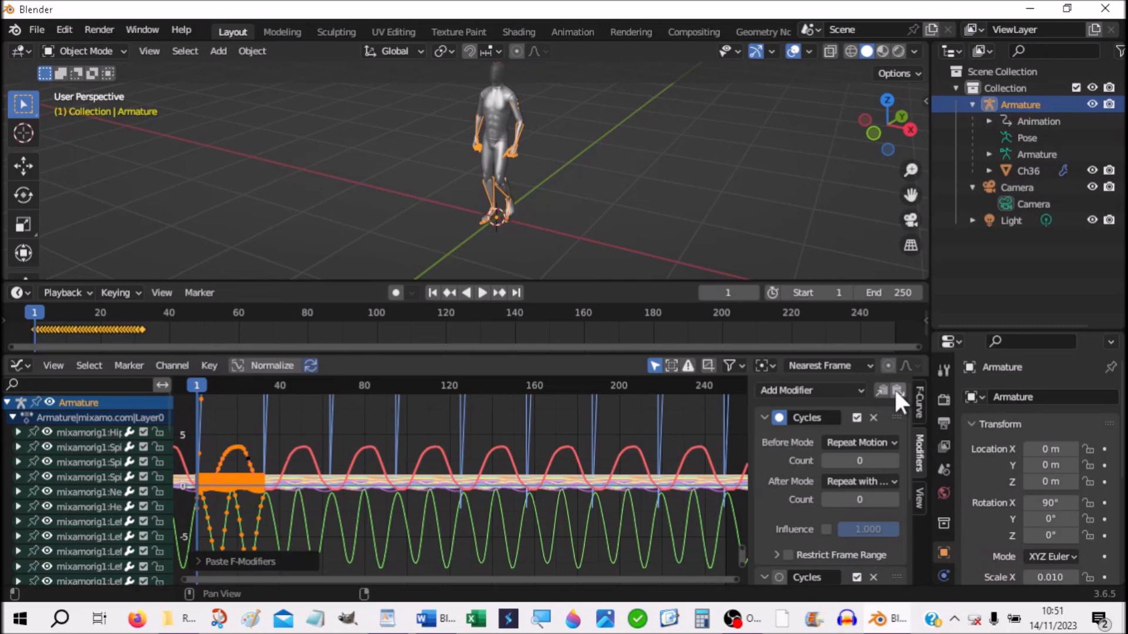
{"action": "left_click", "coordinate": [198, 561]}
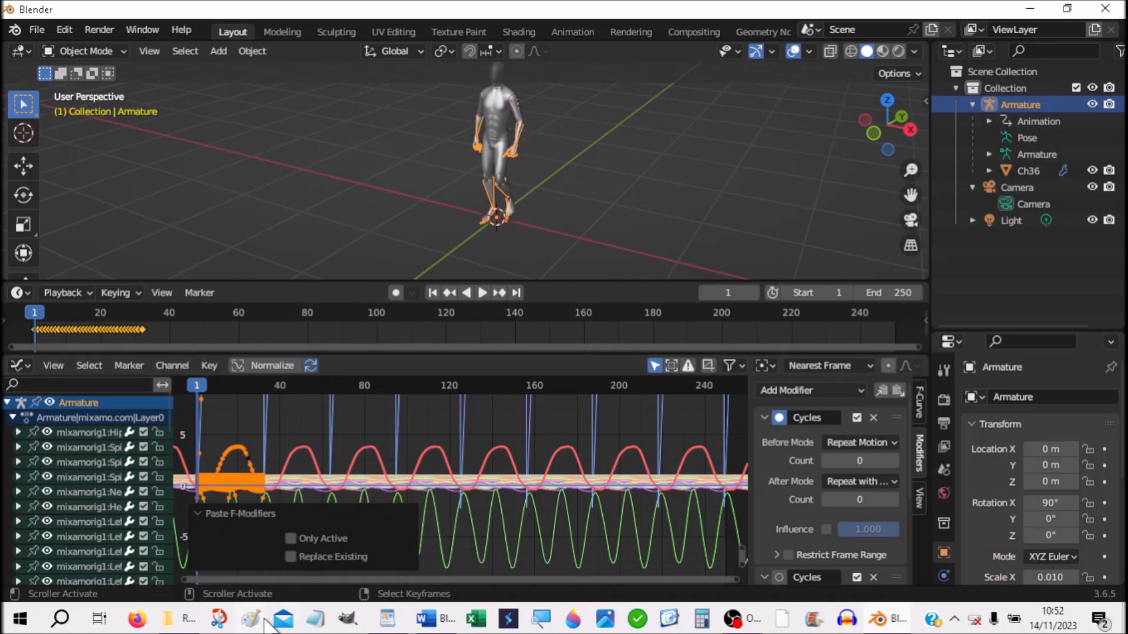
{"action": "left_click", "coordinate": [289, 555]}
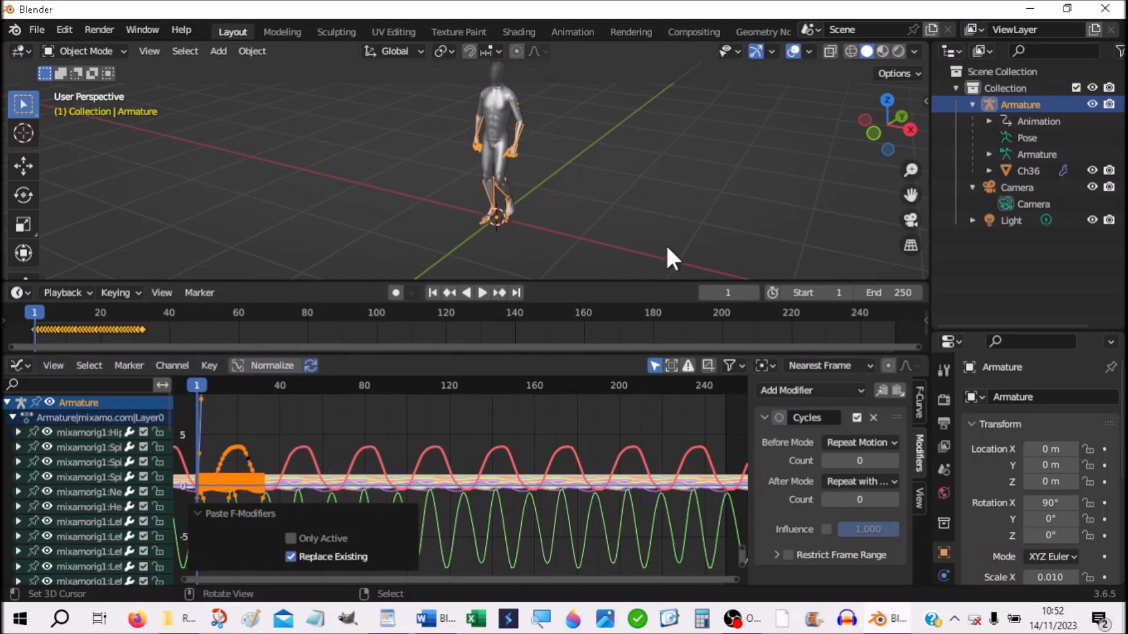
Play the animation from frame 1 in a side view to check that the character keeps walking forward, and stop it.
{"action": "middle_click_drag", "start_coordinate": [668, 241], "coordinate": [597, 231]}
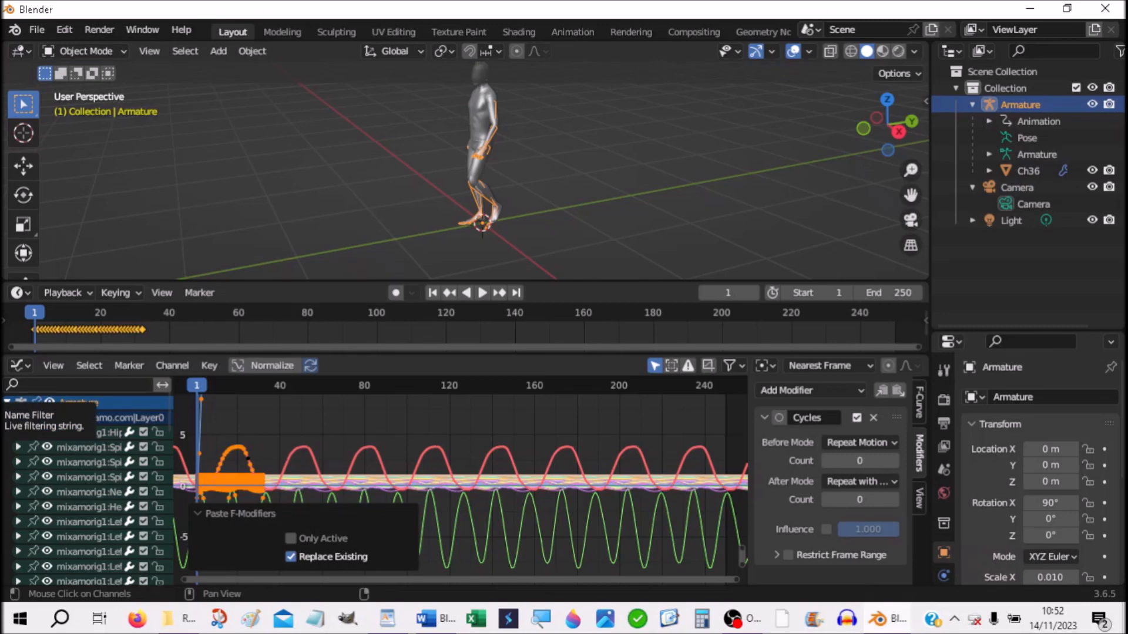
{"action": "left_click", "coordinate": [481, 293]}
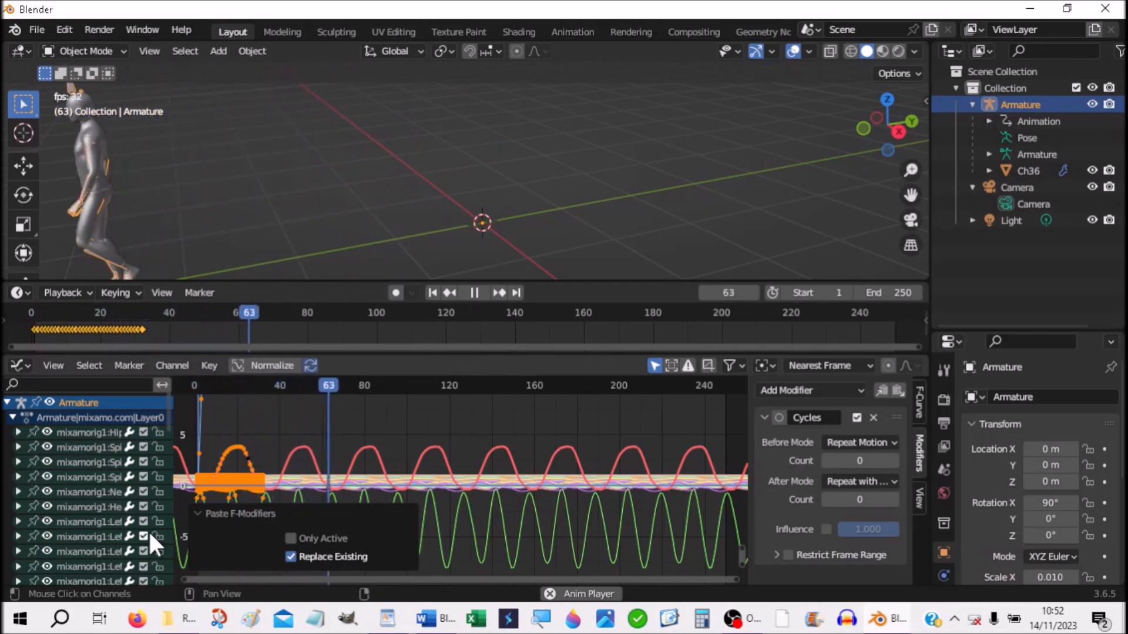
{"action": "scroll", "coordinate": [411, 252], "scroll_direction": "down", "scroll_amount": 2}
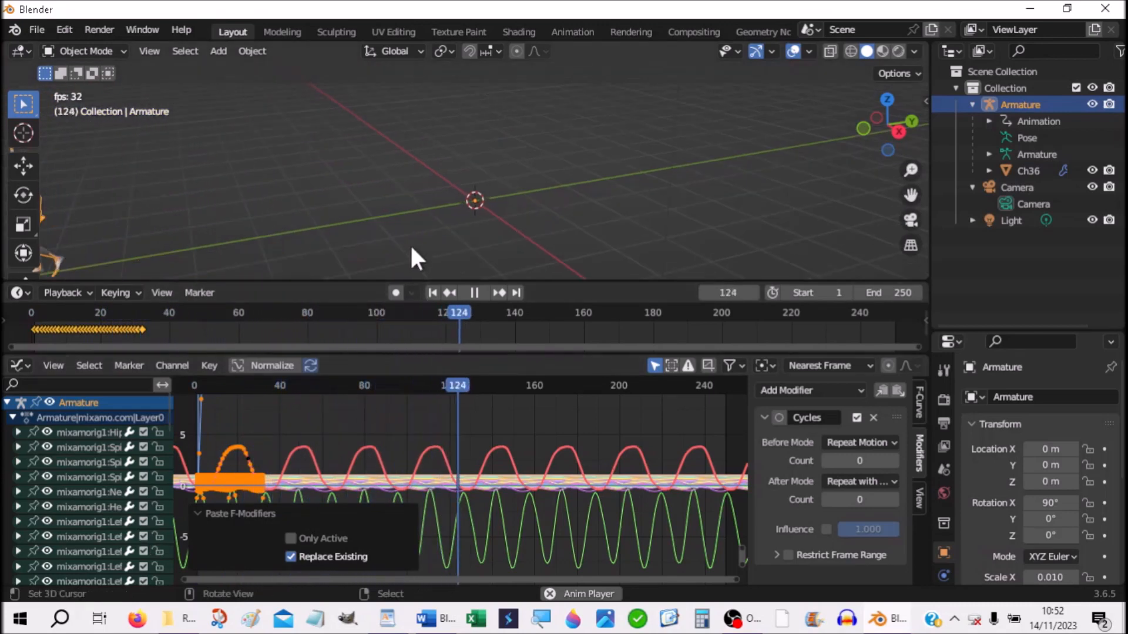
{"action": "left_click", "coordinate": [473, 292]}
{"action": "left_click", "coordinate": [431, 291]}
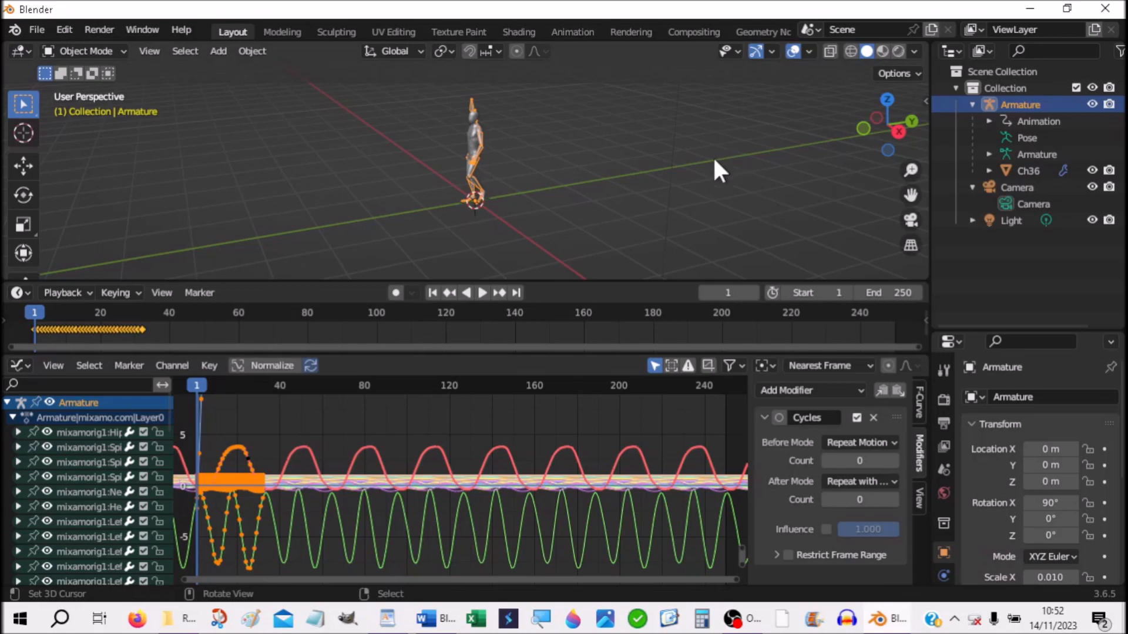
{"action": "middle_click_drag", "start_coordinate": [605, 160], "coordinate": [767, 150], "text": "shift"}
{"action": "mouse_move", "coordinate": [472, 210]}
{"action": "middle_mouse_down"}
{"action": "mouse_move", "coordinate": [456, 199]}
{"action": "mouse_move", "coordinate": [457, 220]}
{"action": "middle_mouse_up"}
{"action": "left_click", "coordinate": [478, 293]}
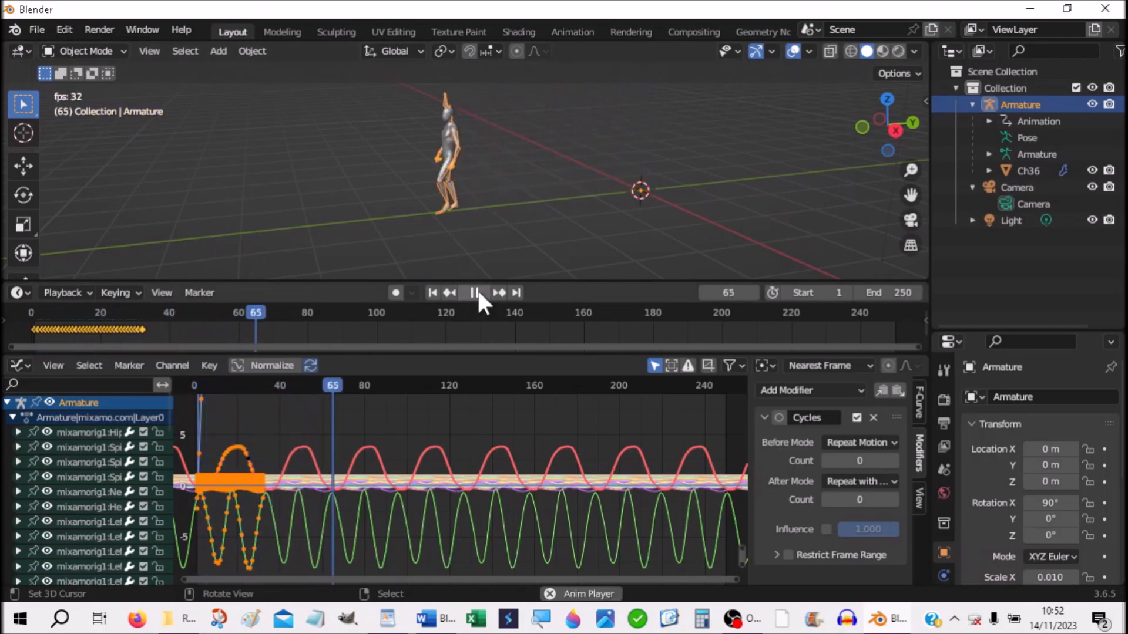
{"action": "left_click", "coordinate": [477, 291]}
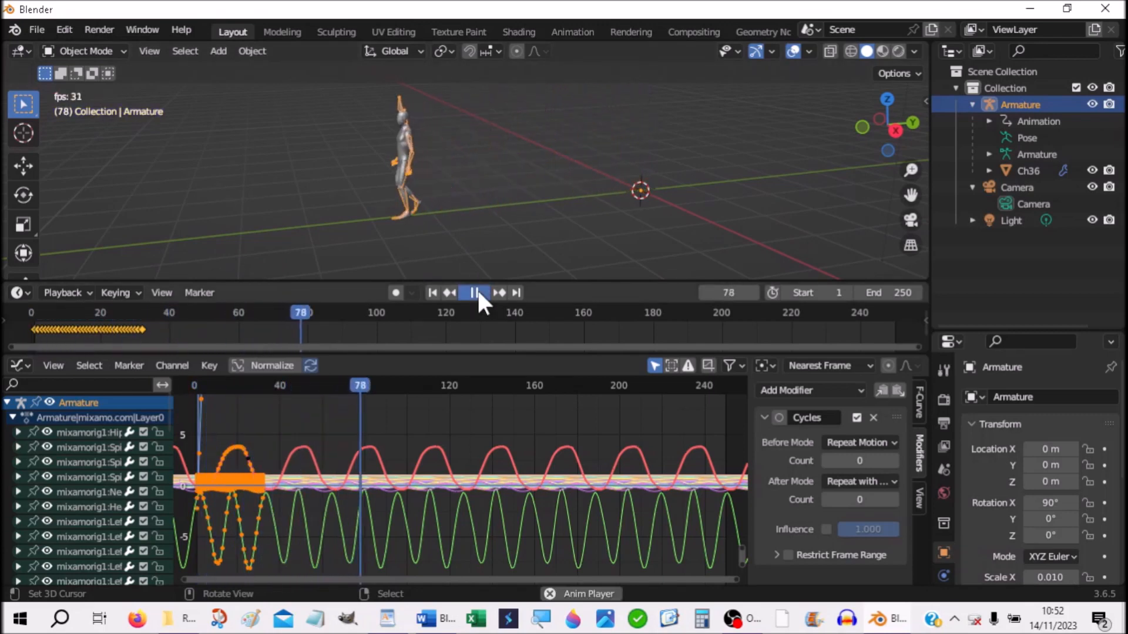
Hide the Armature in the viewport and resume playback to check the walk on the mesh alone, stopping it partway.
{"action": "left_click", "coordinate": [1091, 103]}
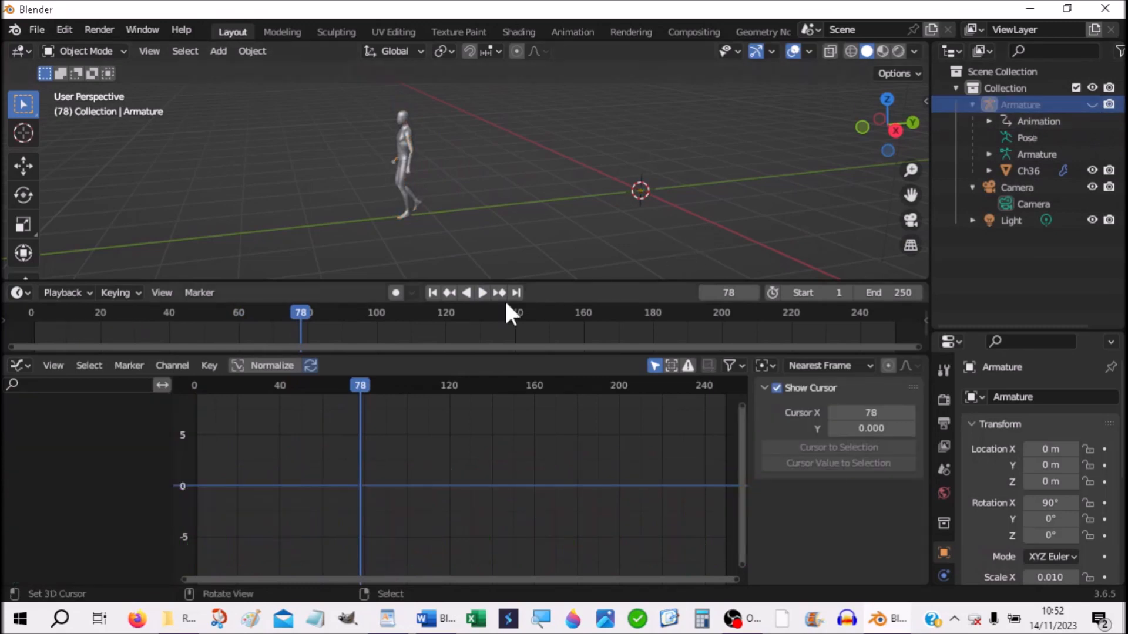
{"action": "left_click", "coordinate": [482, 293]}
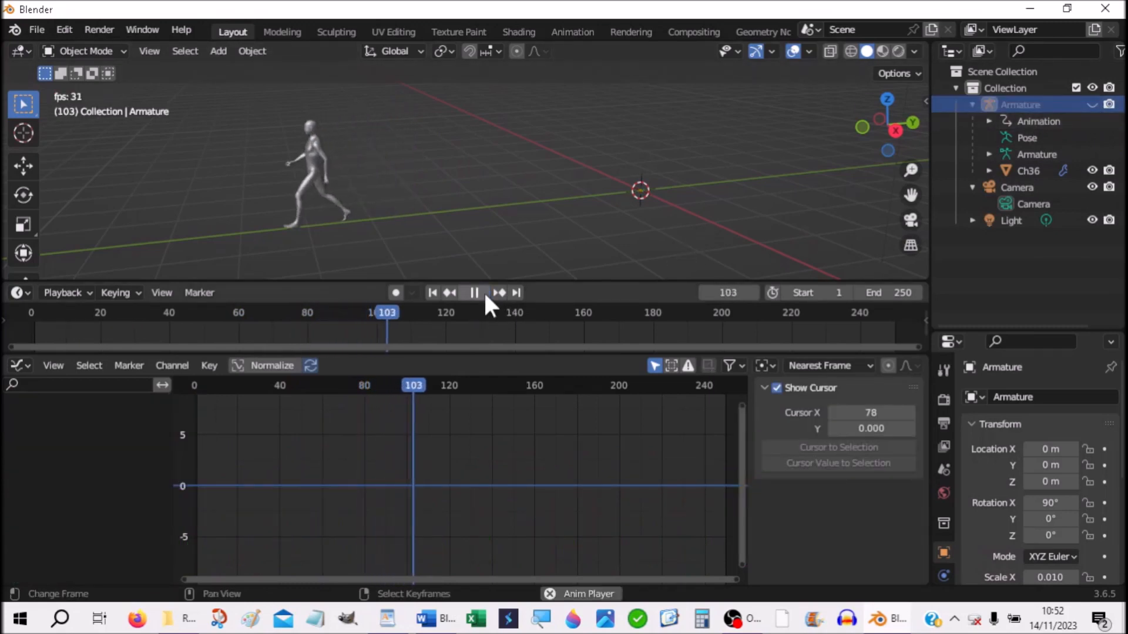
{"action": "left_click", "coordinate": [484, 290]}
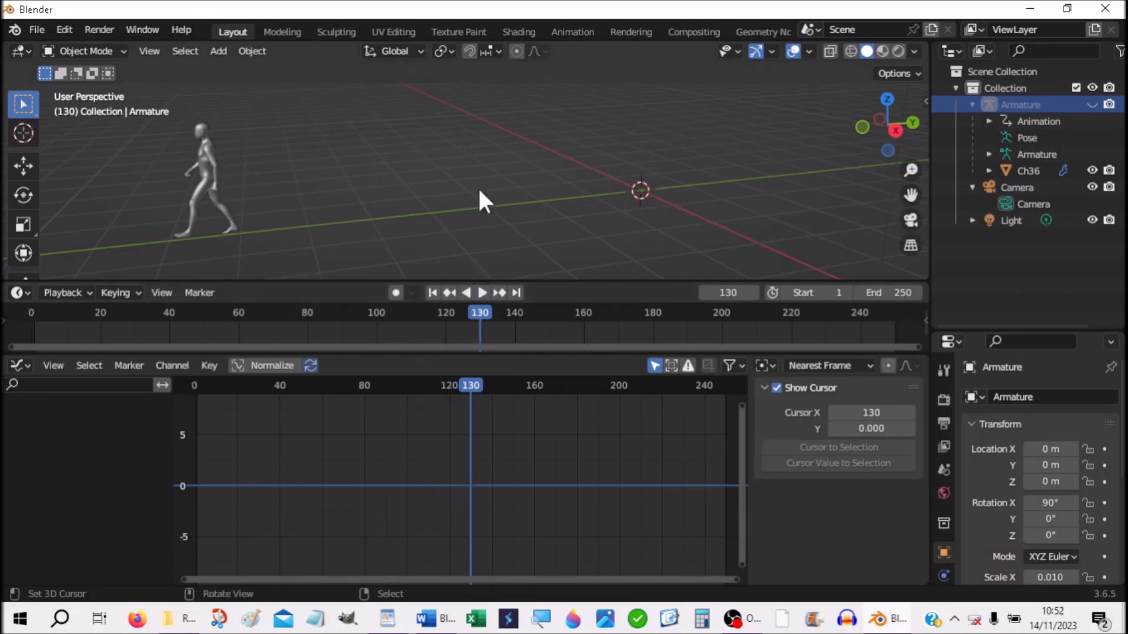
{"action": "middle_click_drag", "start_coordinate": [479, 188], "coordinate": [670, 200]}
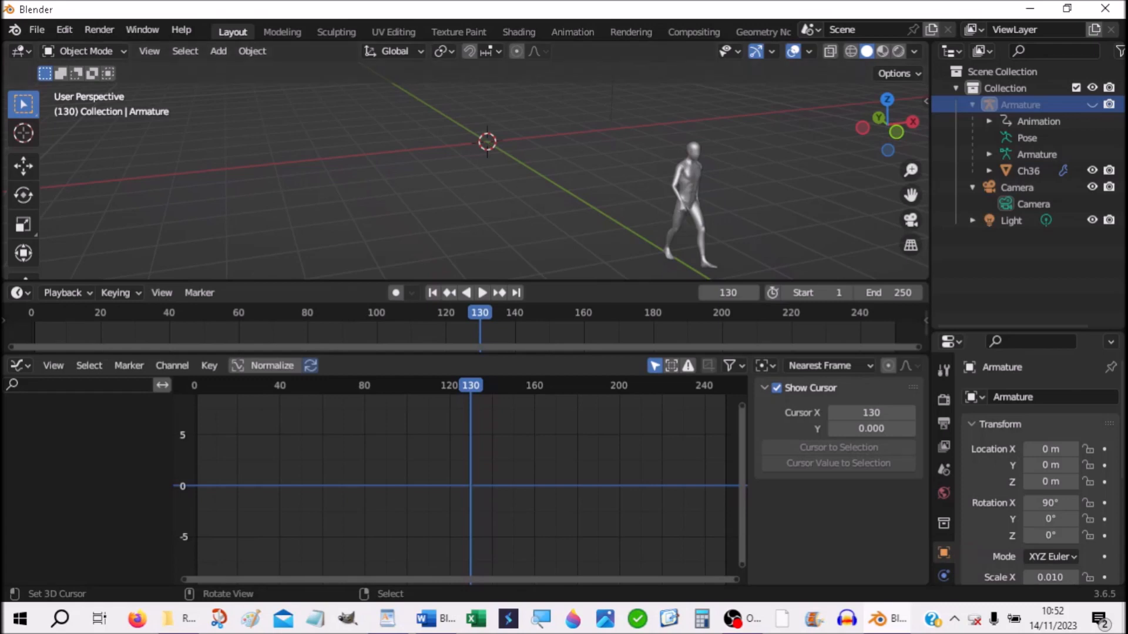
Switch to Mixamo in the browser and download the Standing Up animation as FBX Binary, With Skin, at 30 frames per second.
{"action": "key", "text": "alt+Tab"}
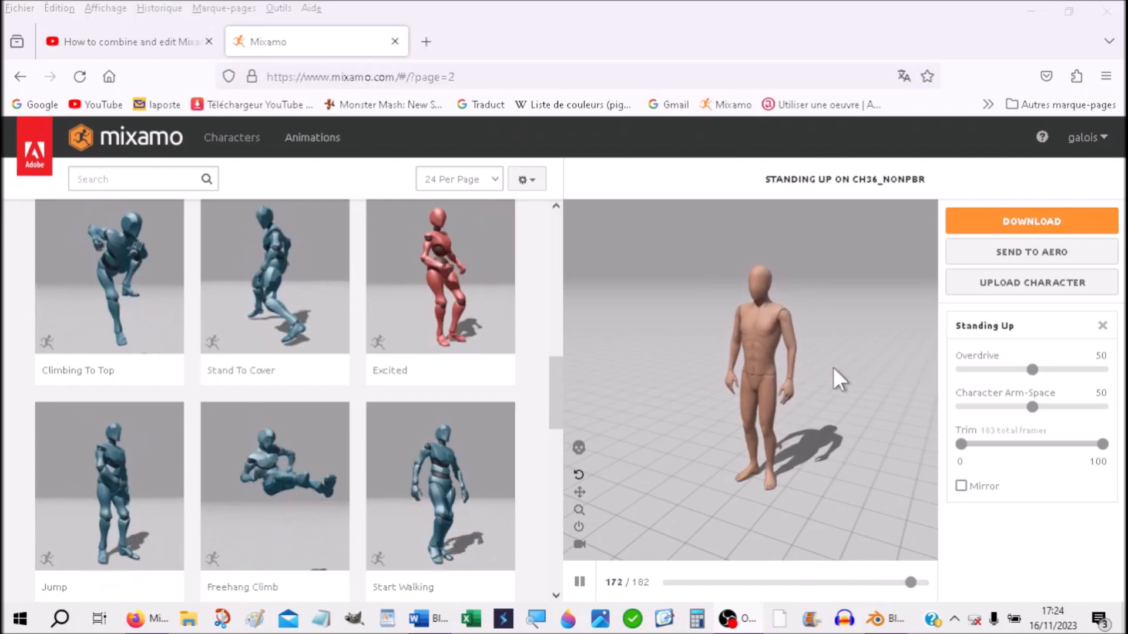
{"action": "left_click", "coordinate": [1049, 222]}
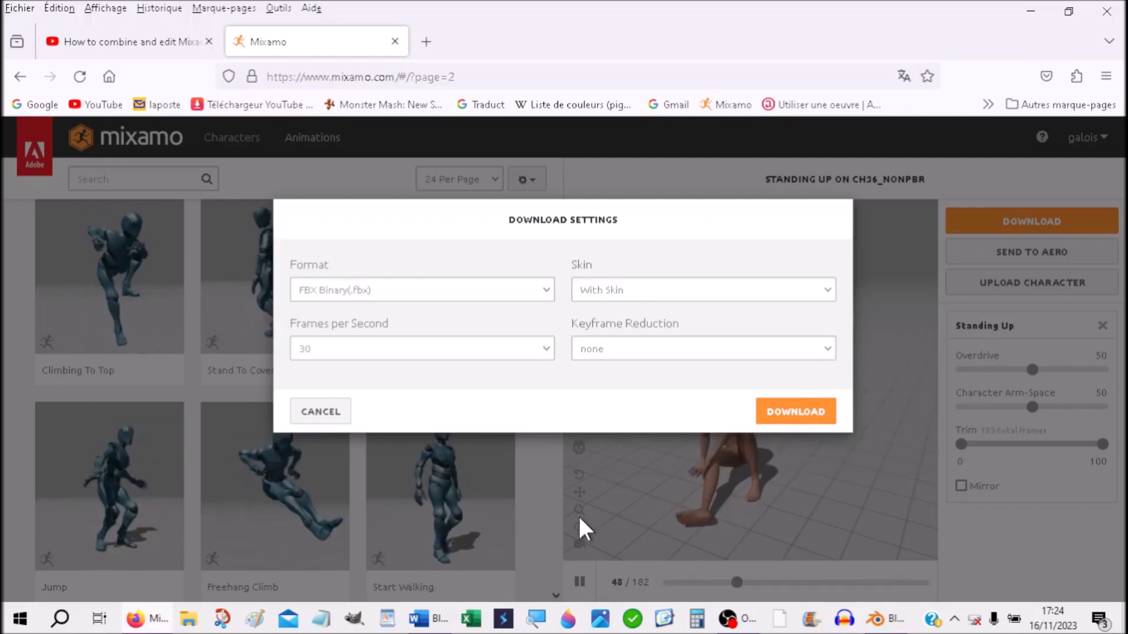
{"action": "left_click", "coordinate": [794, 413]}
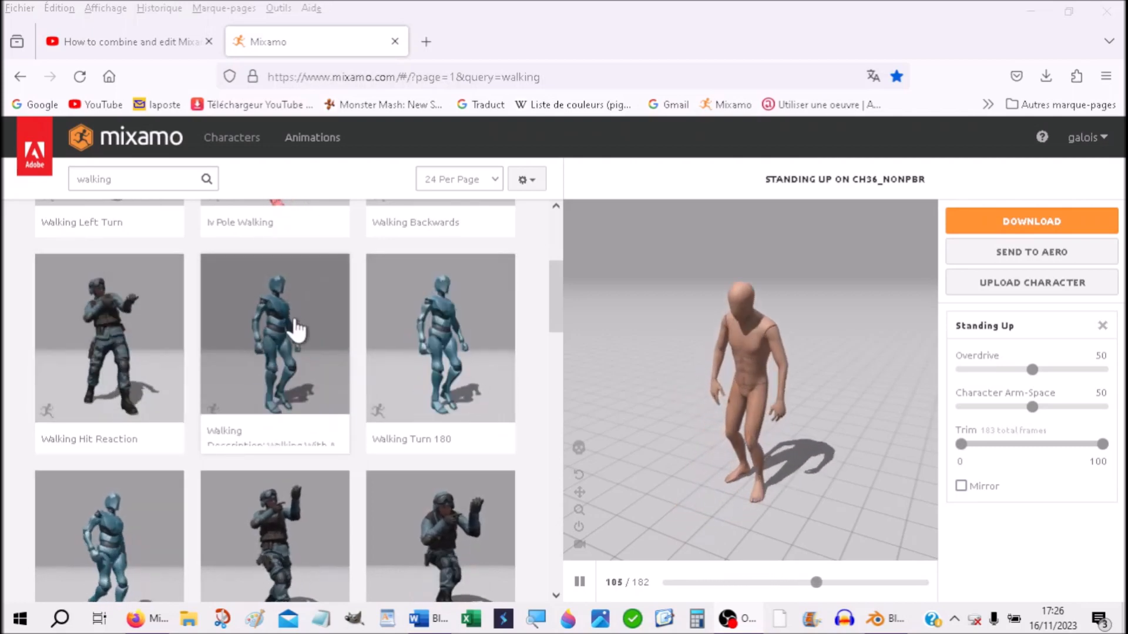
Apply the Walking animation to the character and download it as FBX Binary, Without Skin, at 30 frames per second.
{"action": "left_click", "coordinate": [270, 388]}
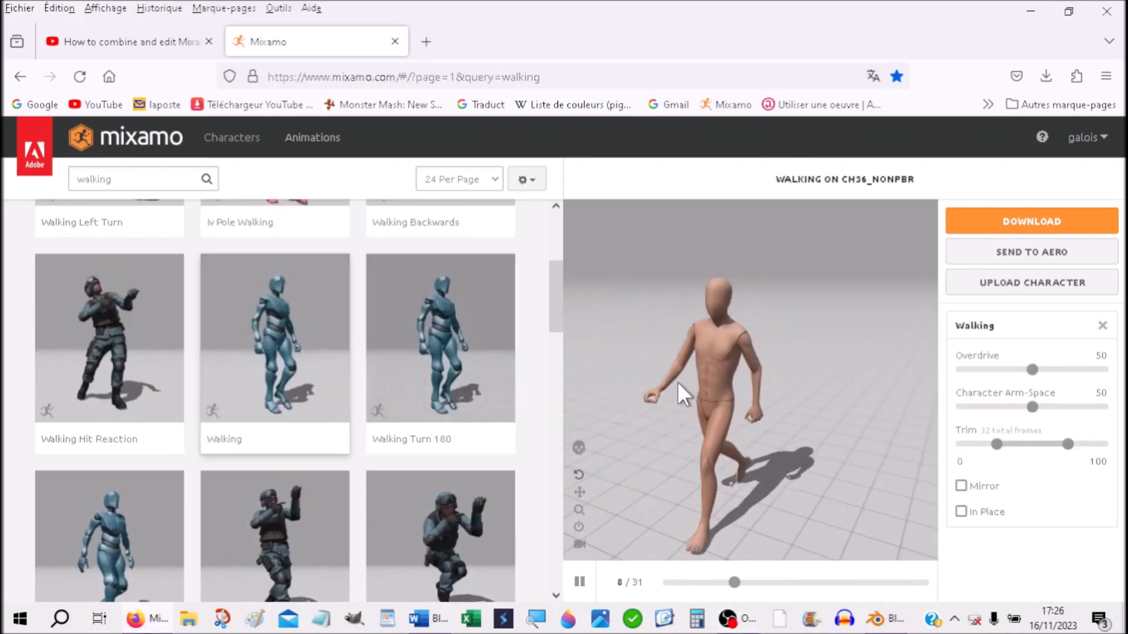
{"action": "left_click", "coordinate": [1005, 229]}
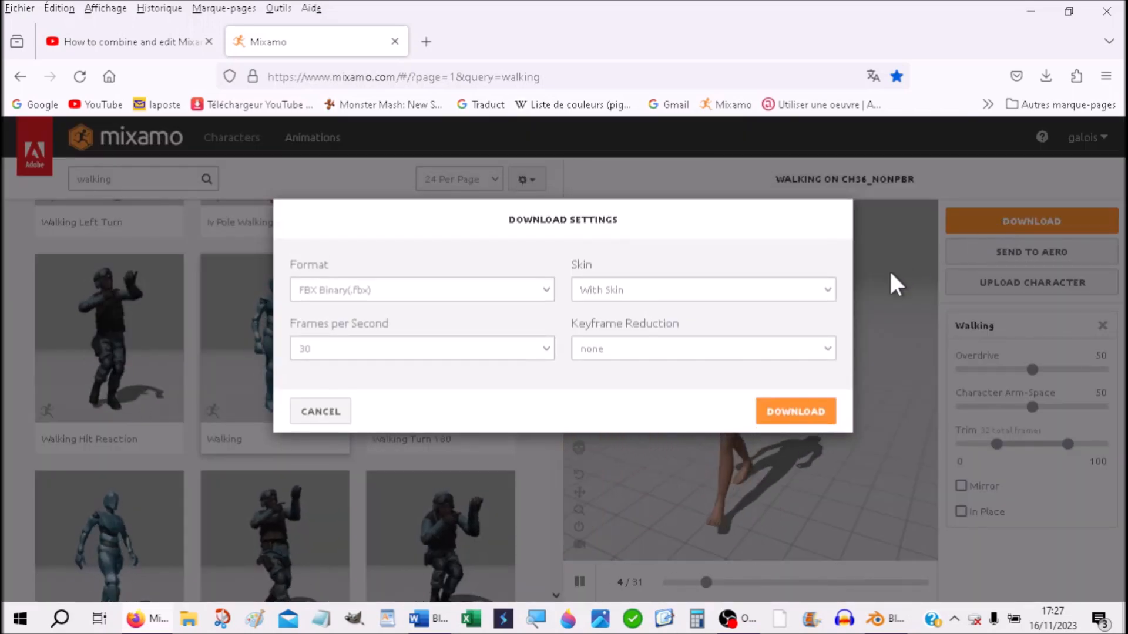
{"action": "left_click", "coordinate": [827, 291]}
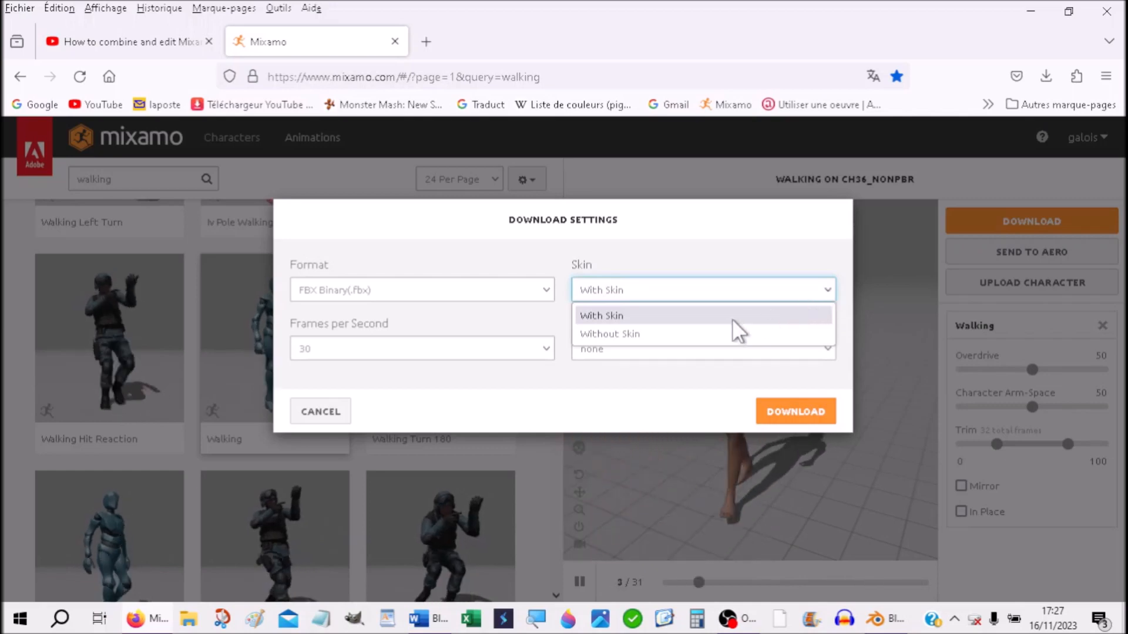
{"action": "left_click", "coordinate": [611, 339]}
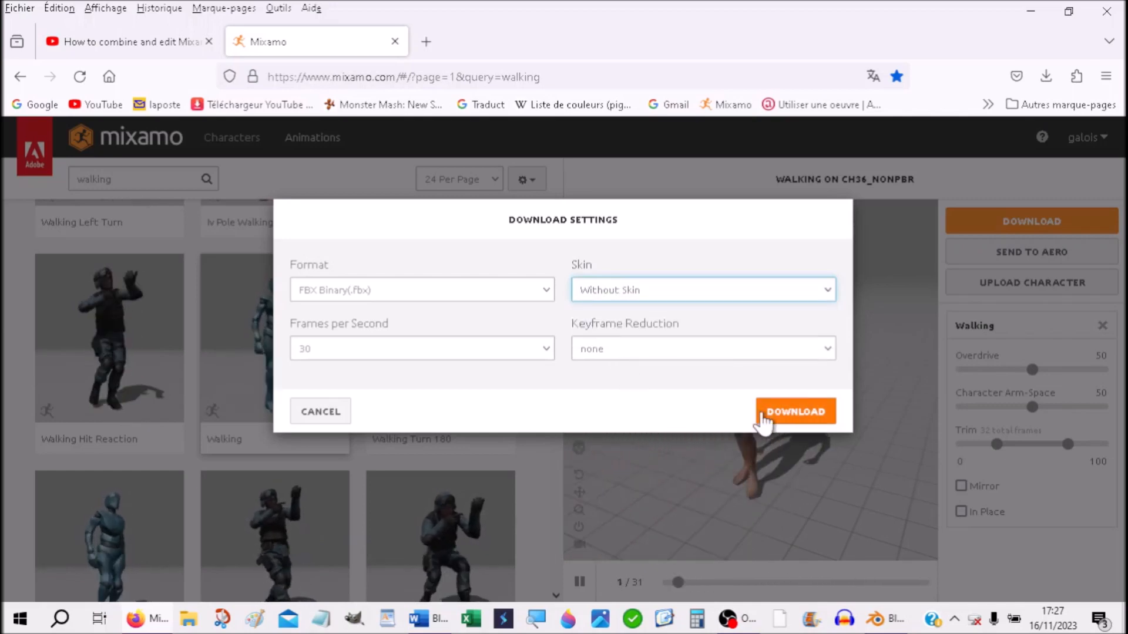
{"action": "left_click", "coordinate": [788, 418]}
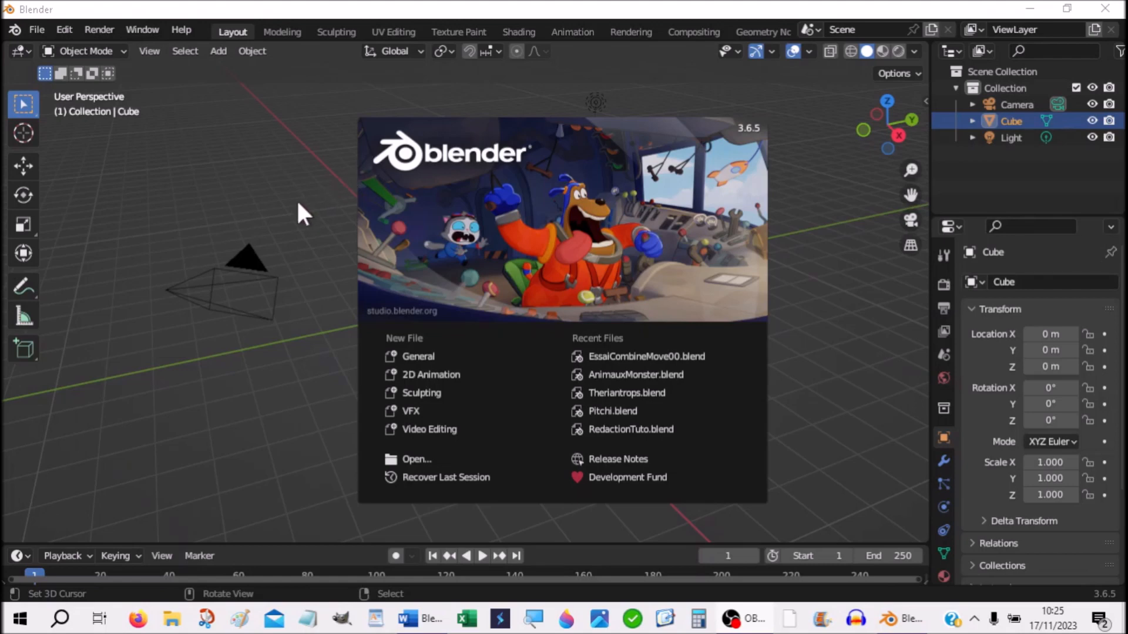
In a new Blender scene, dismiss the splash screen and delete the default cube.
{"action": "left_click", "coordinate": [209, 195]}
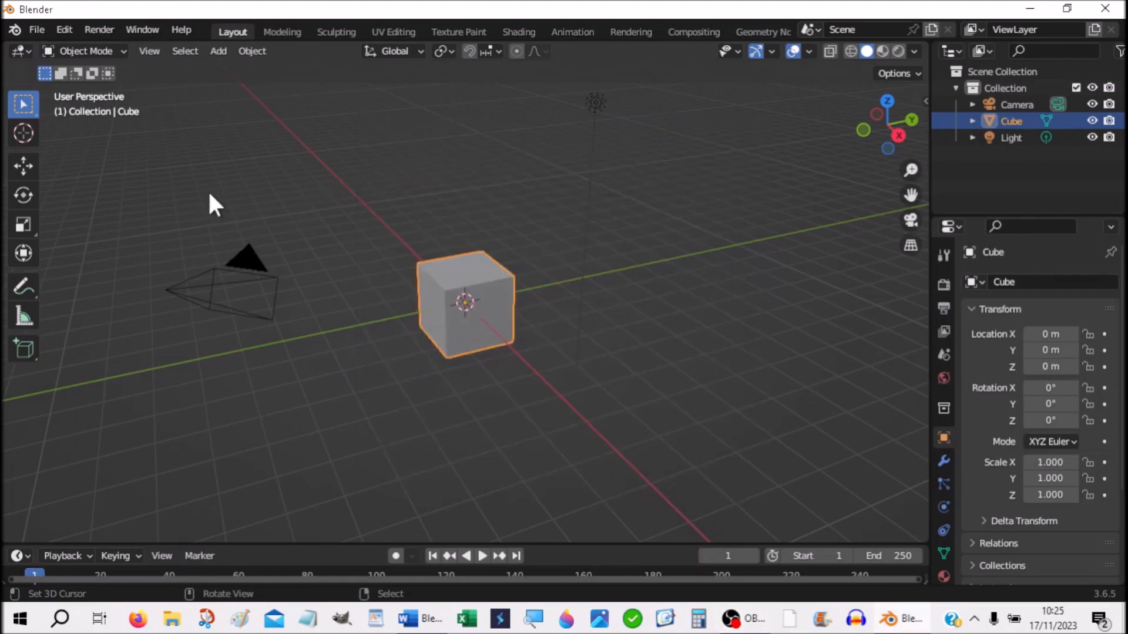
{"action": "key", "text": "x"}
{"action": "left_click", "coordinate": [462, 274]}
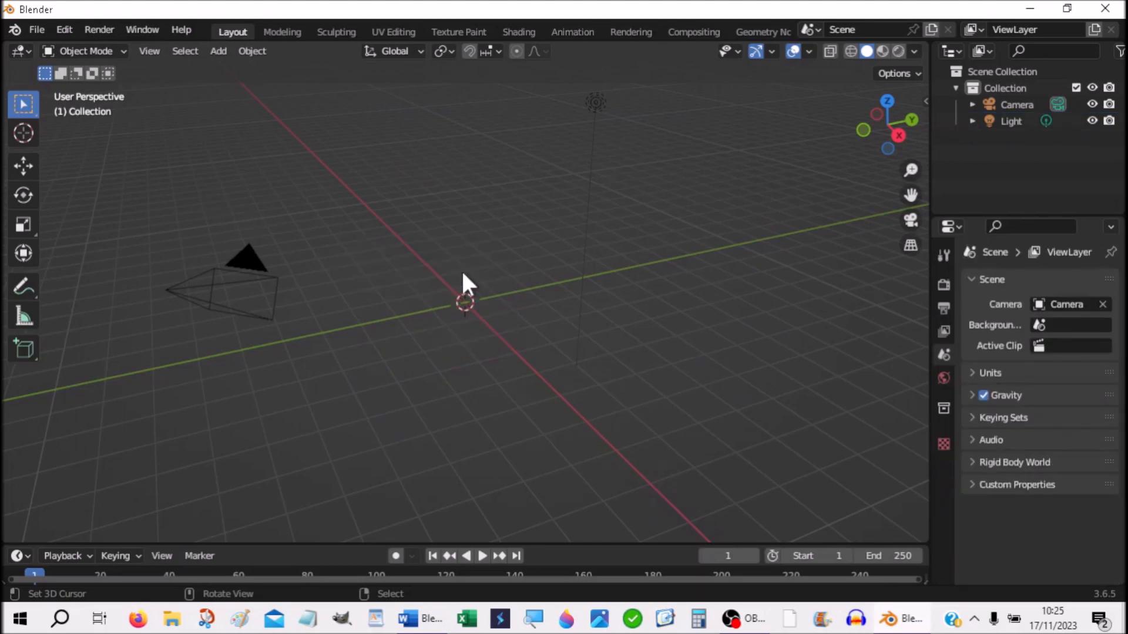
Import Standing Up.fbx from the D:\Ressources-Blender\Tuto folder with the default FBX settings.
{"action": "left_click", "coordinate": [39, 31]}
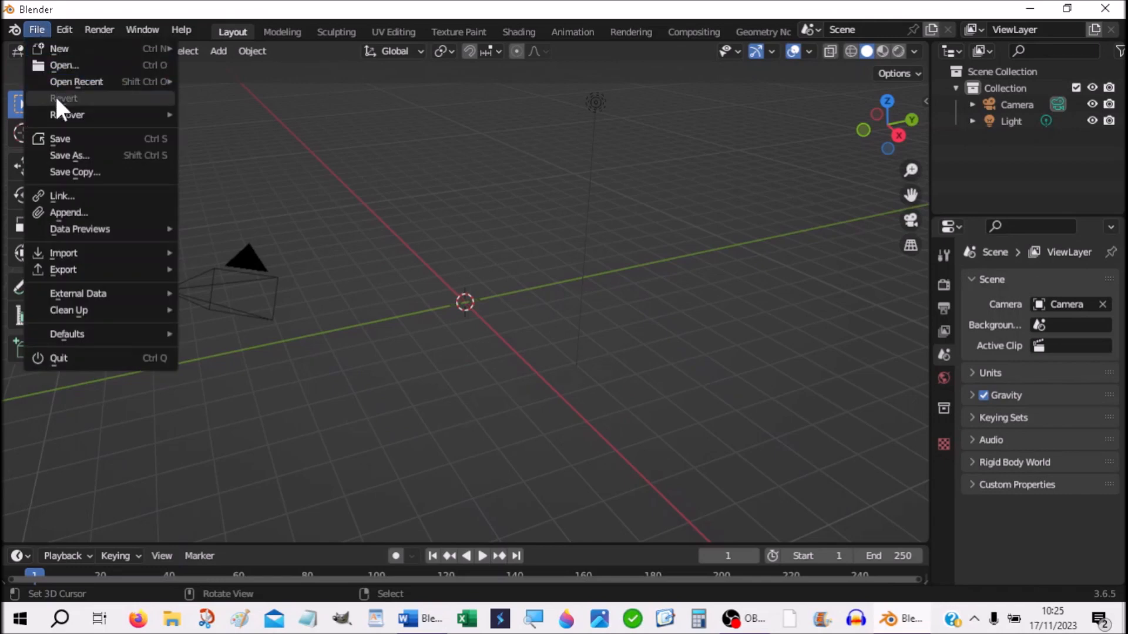
{"action": "mouse_move", "coordinate": [68, 257]}
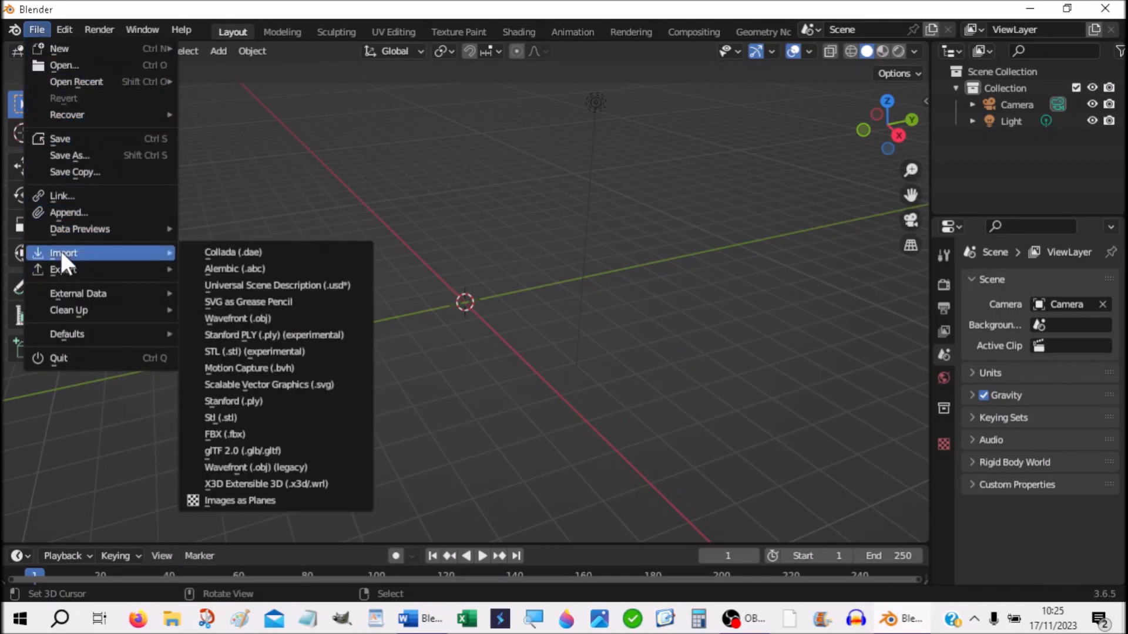
{"action": "left_click", "coordinate": [231, 433]}
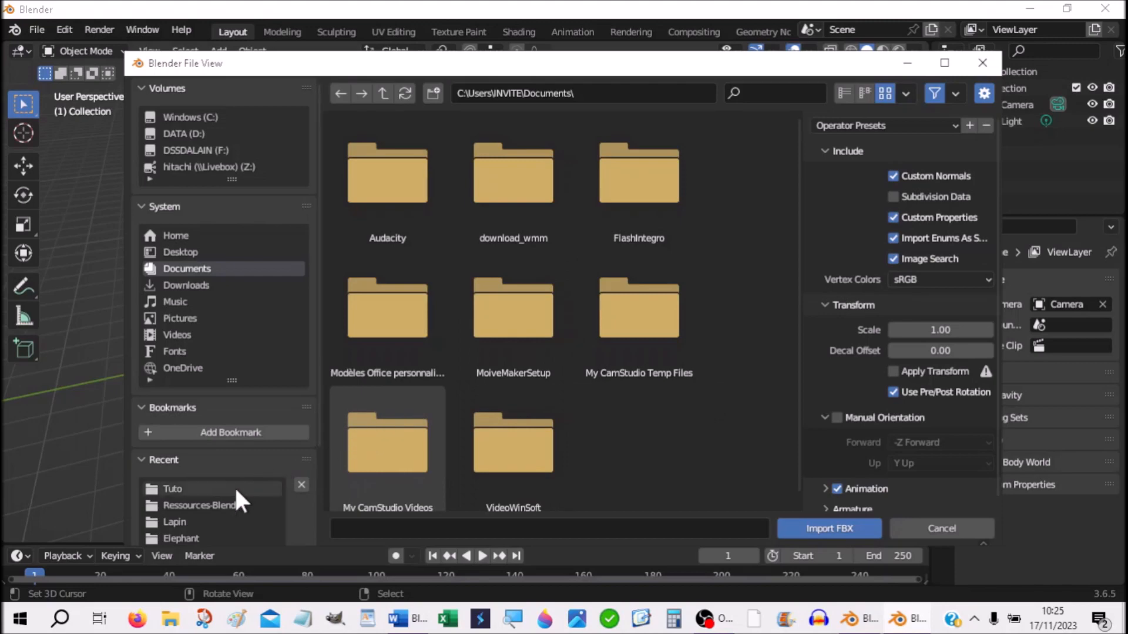
{"action": "left_click", "coordinate": [171, 488]}
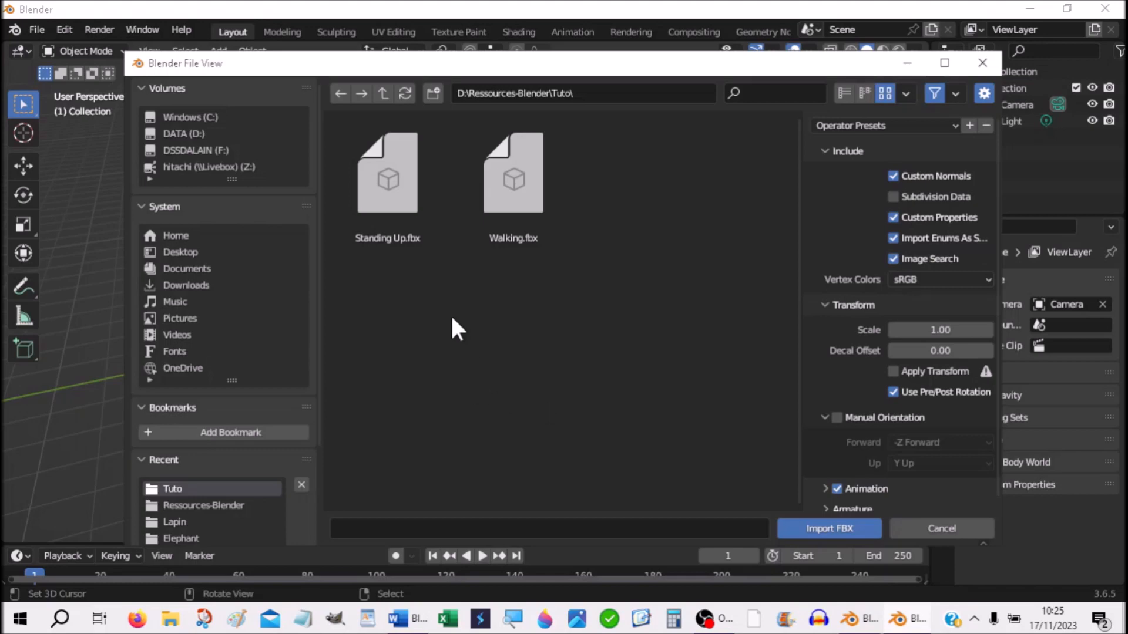
{"action": "left_click", "coordinate": [403, 201]}
{"action": "double_click", "coordinate": [403, 203]}
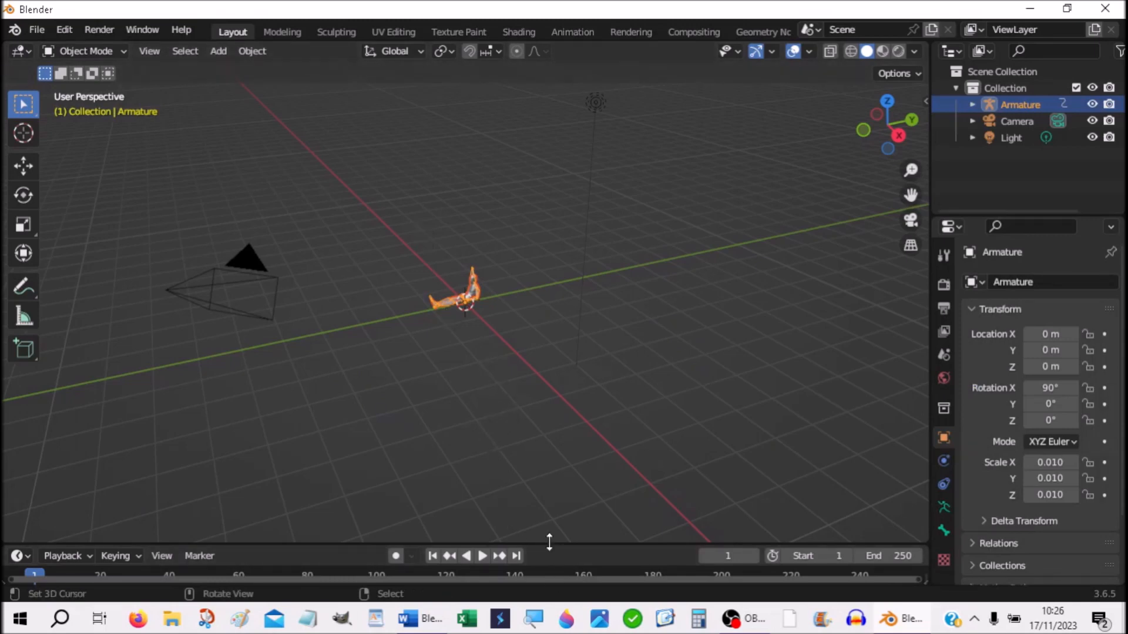
Enlarge the timeline to show the keyframes, play the standing-up animation to check it, stop it and return to frame 1.
{"action": "left_click_drag", "start_coordinate": [552, 545], "coordinate": [544, 500]}
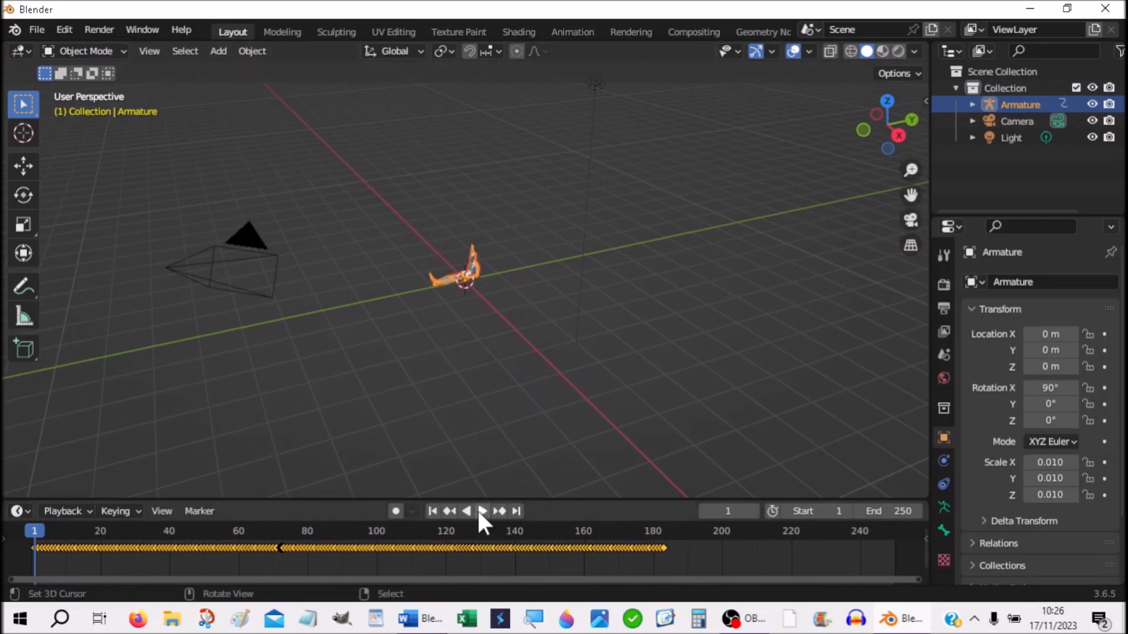
{"action": "left_click", "coordinate": [479, 511]}
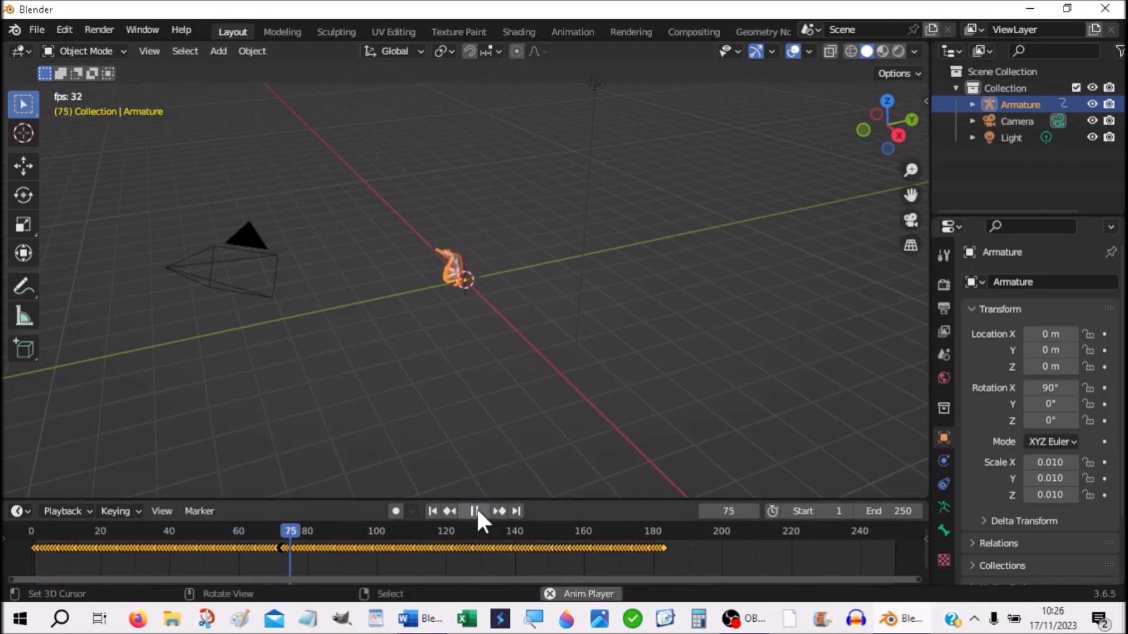
{"action": "left_click", "coordinate": [478, 511]}
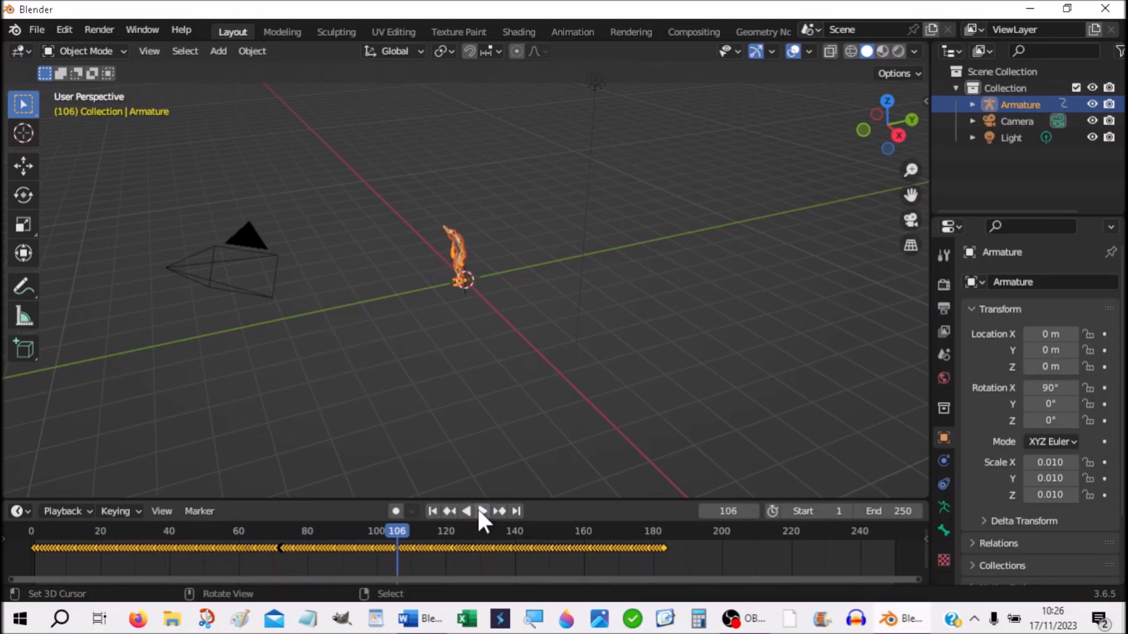
{"action": "left_click", "coordinate": [435, 511]}
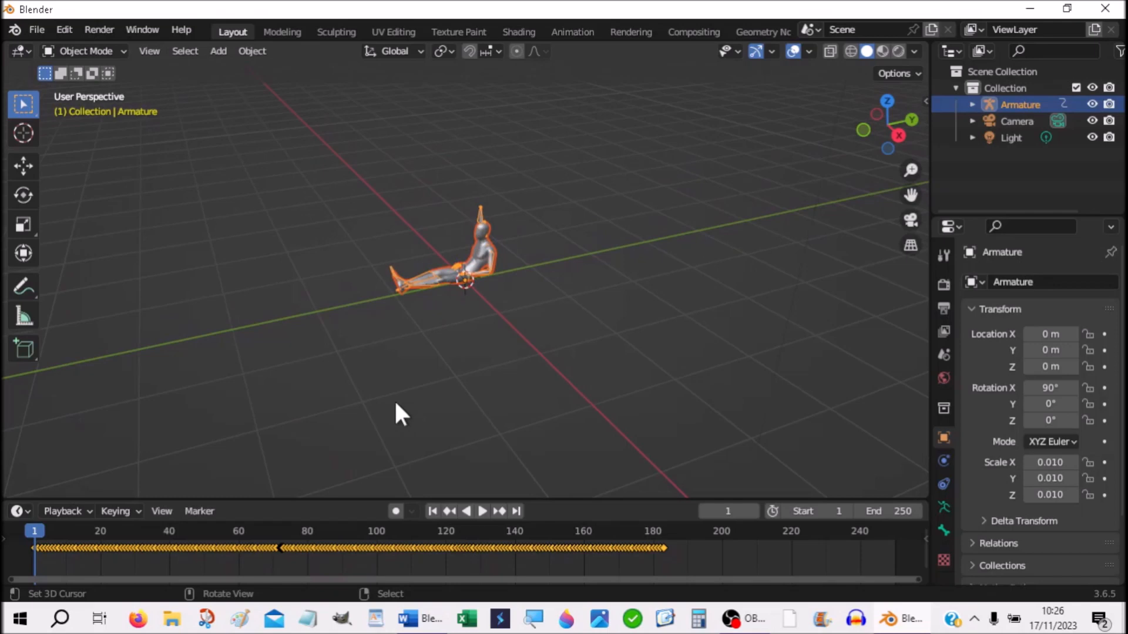
Import Walking.fbx from the D:\Ressources-Blender\Tuto folder with the default FBX settings.
{"action": "left_click", "coordinate": [39, 28]}
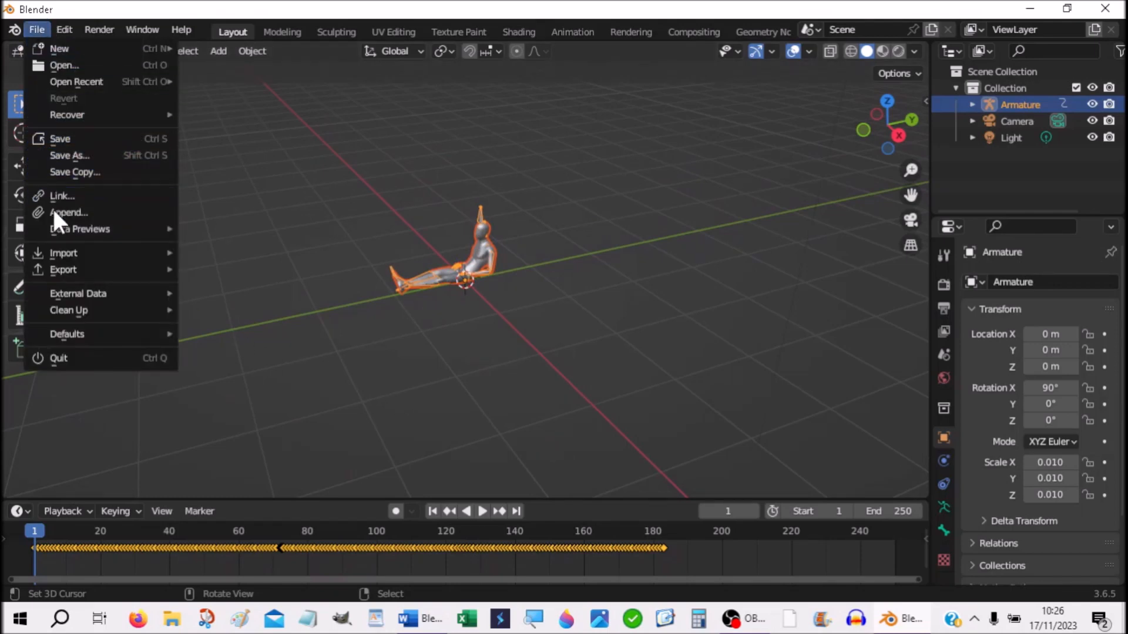
{"action": "mouse_move", "coordinate": [58, 256]}
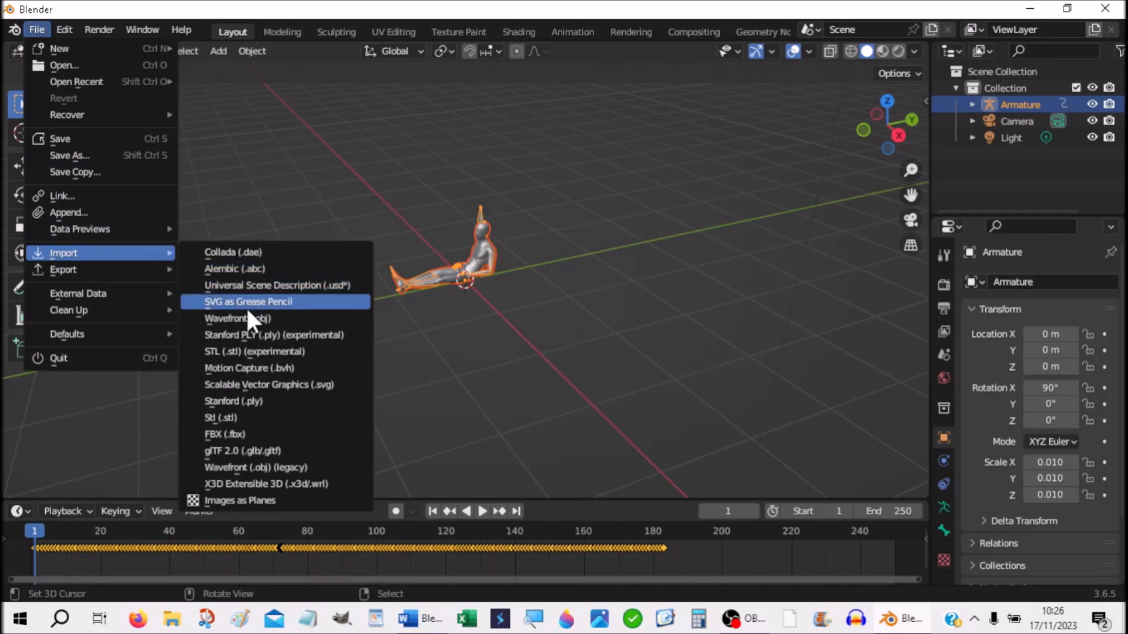
{"action": "left_click", "coordinate": [231, 436]}
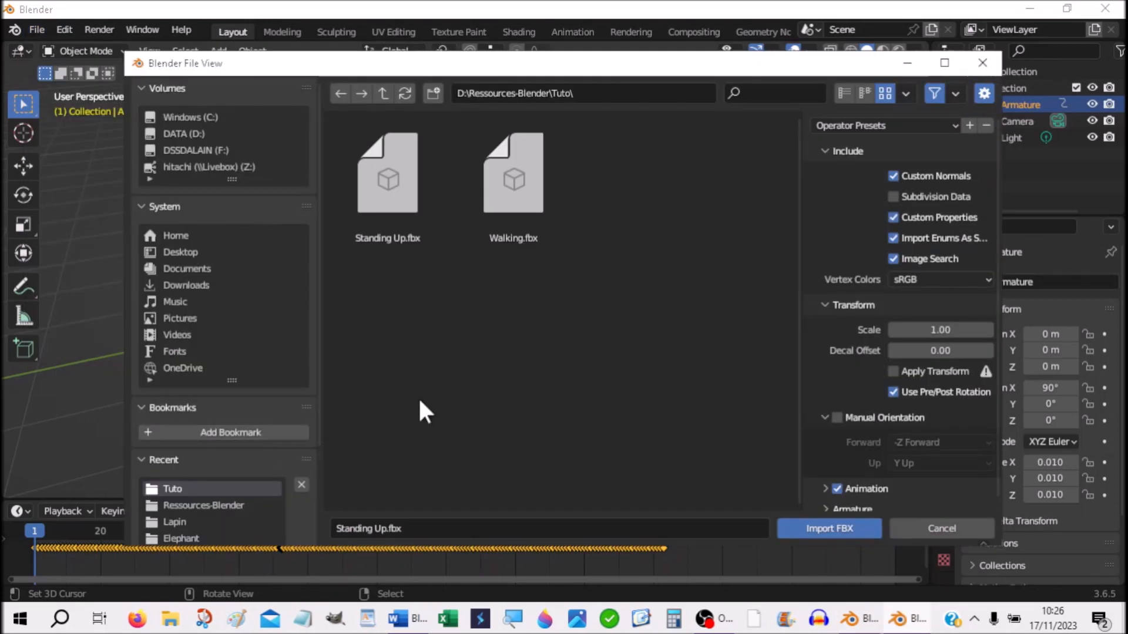
{"action": "double_click", "coordinate": [521, 202]}
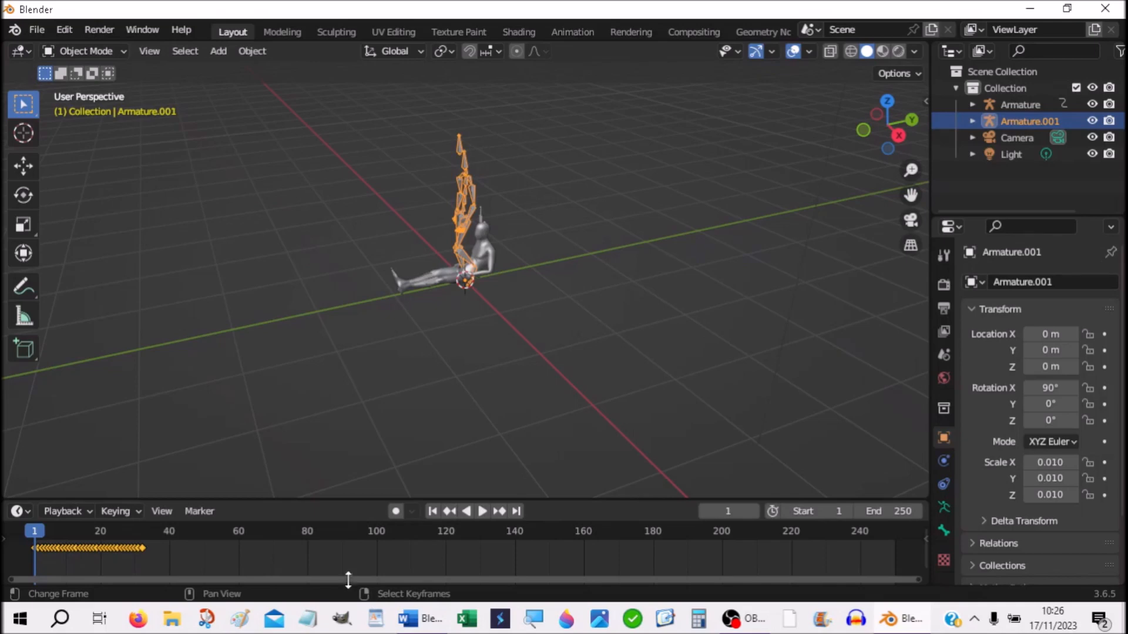
Select the seated character's armature and change the enlarged timeline area to the Dope Sheet's Action Editor.
{"action": "left_click", "coordinate": [479, 218]}
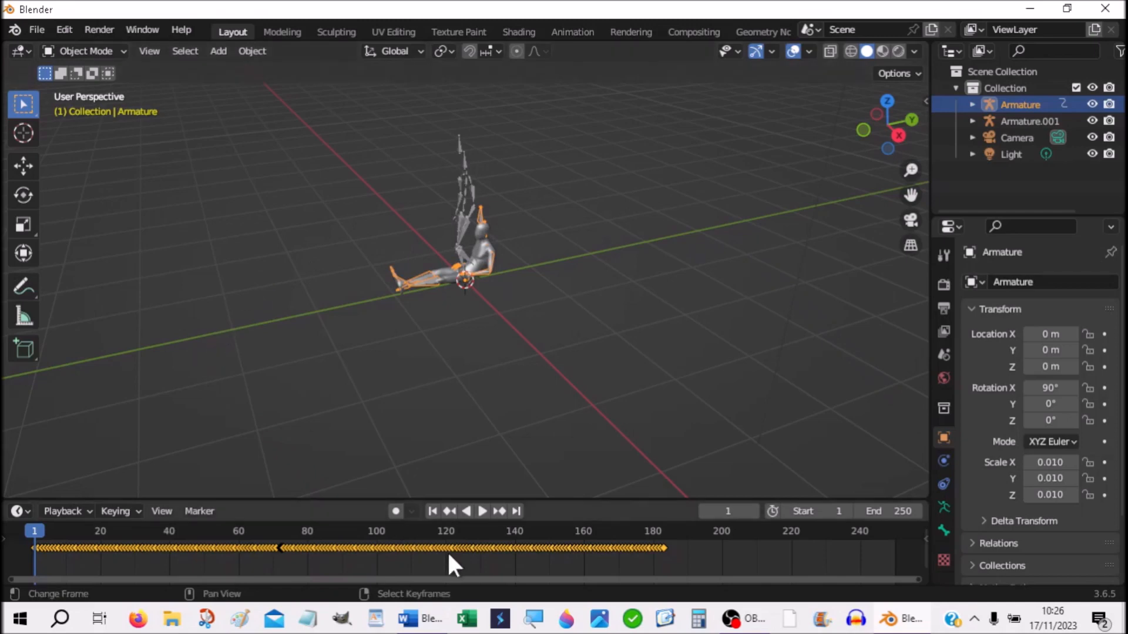
{"action": "left_click_drag", "start_coordinate": [543, 499], "coordinate": [538, 432]}
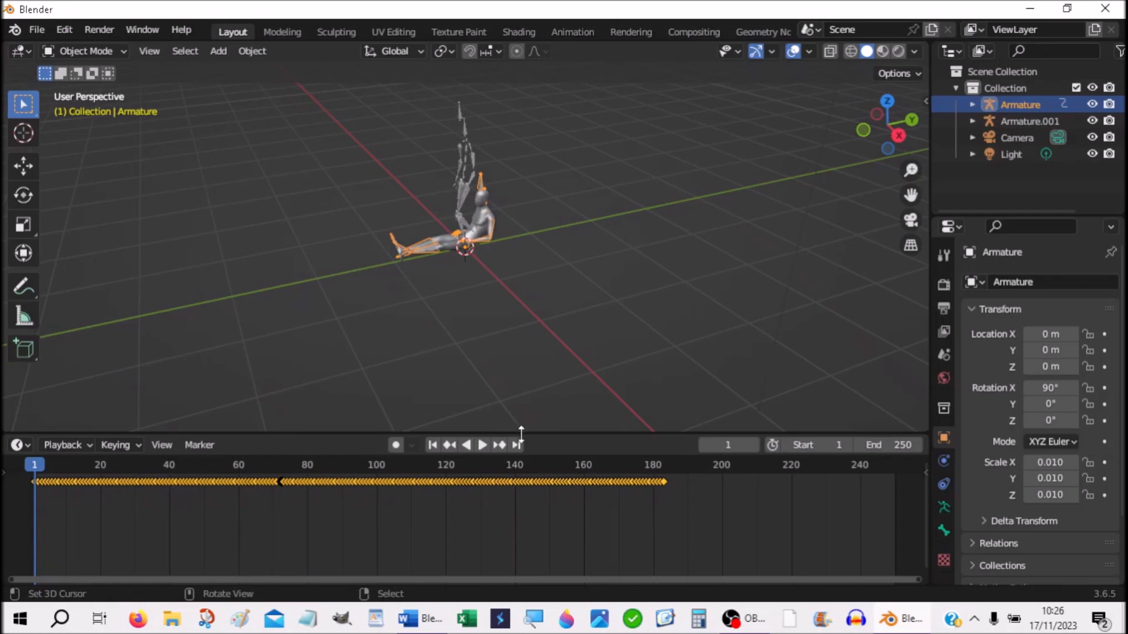
{"action": "left_click", "coordinate": [20, 445]}
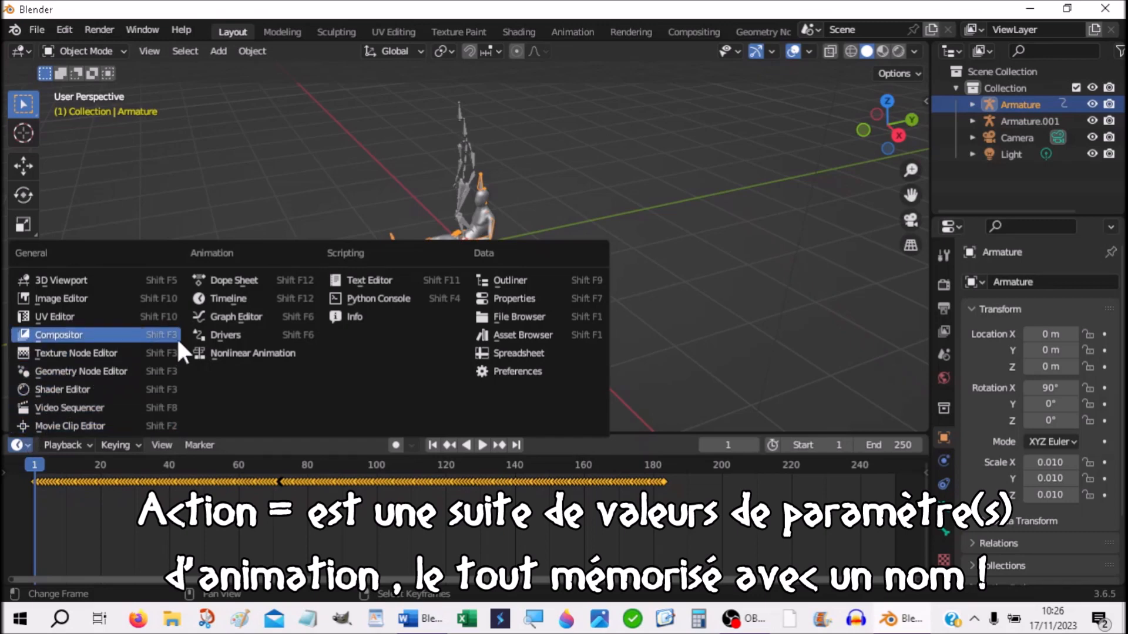
{"action": "left_click", "coordinate": [234, 280]}
{"action": "left_click", "coordinate": [100, 445]}
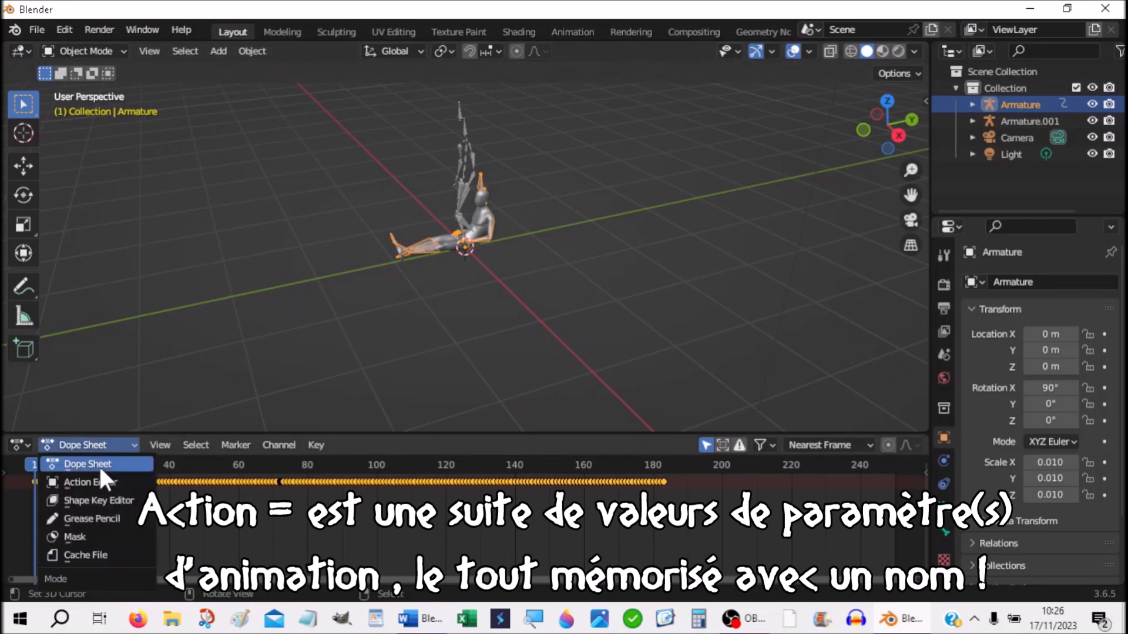
{"action": "left_click", "coordinate": [92, 481]}
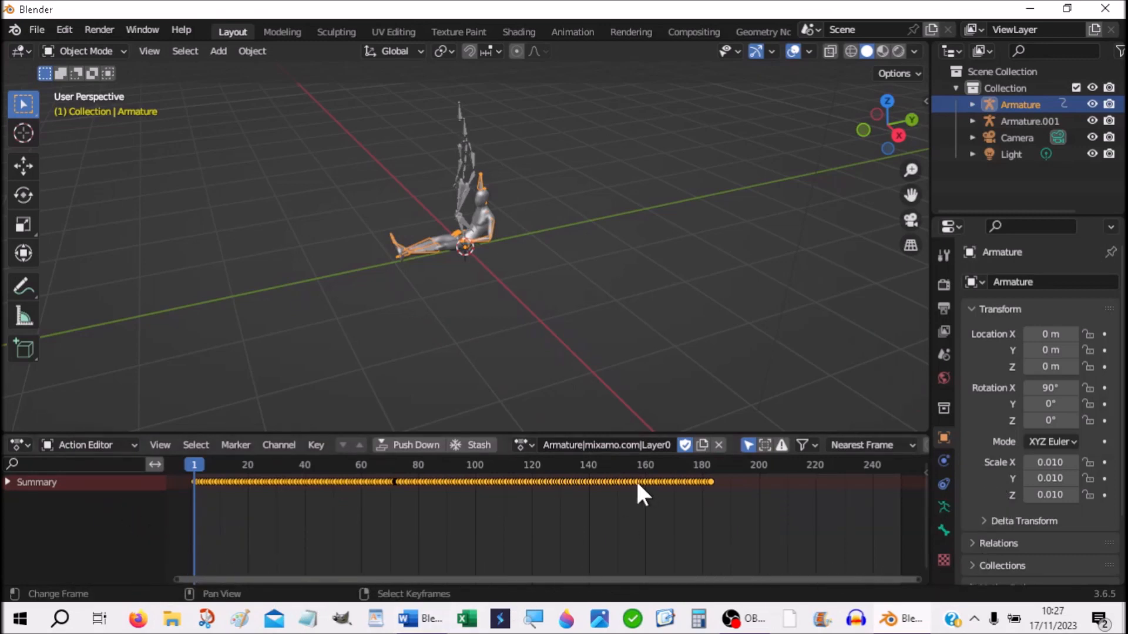
Rename the seated character's standing-up action as RELEVE.
{"action": "double_click", "coordinate": [566, 444]}
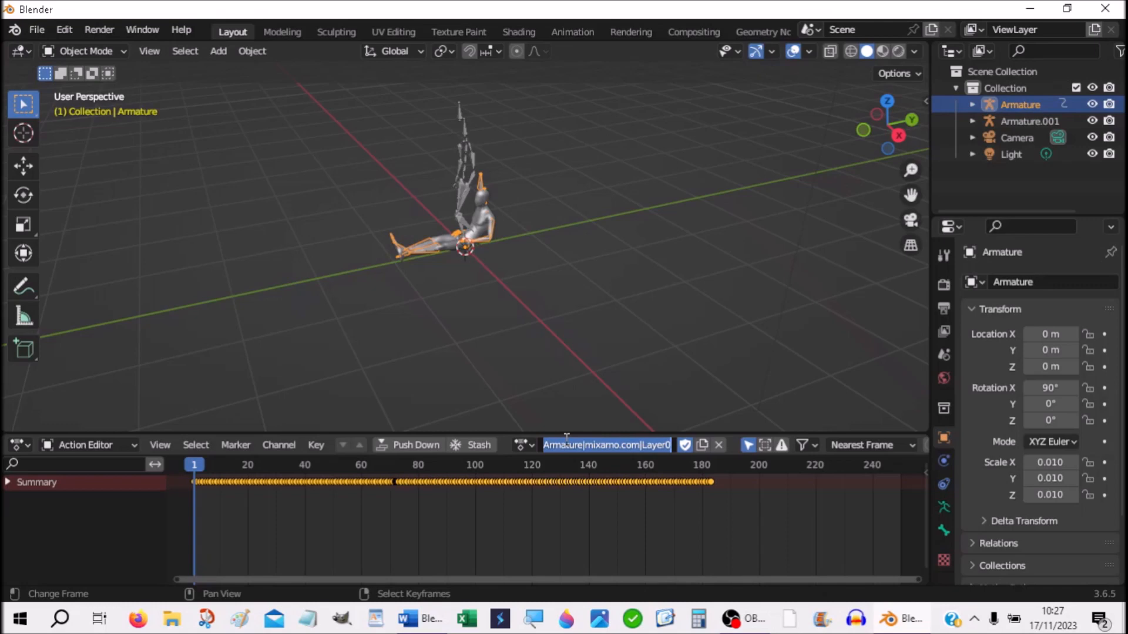
{"action": "type", "text": "REL"}
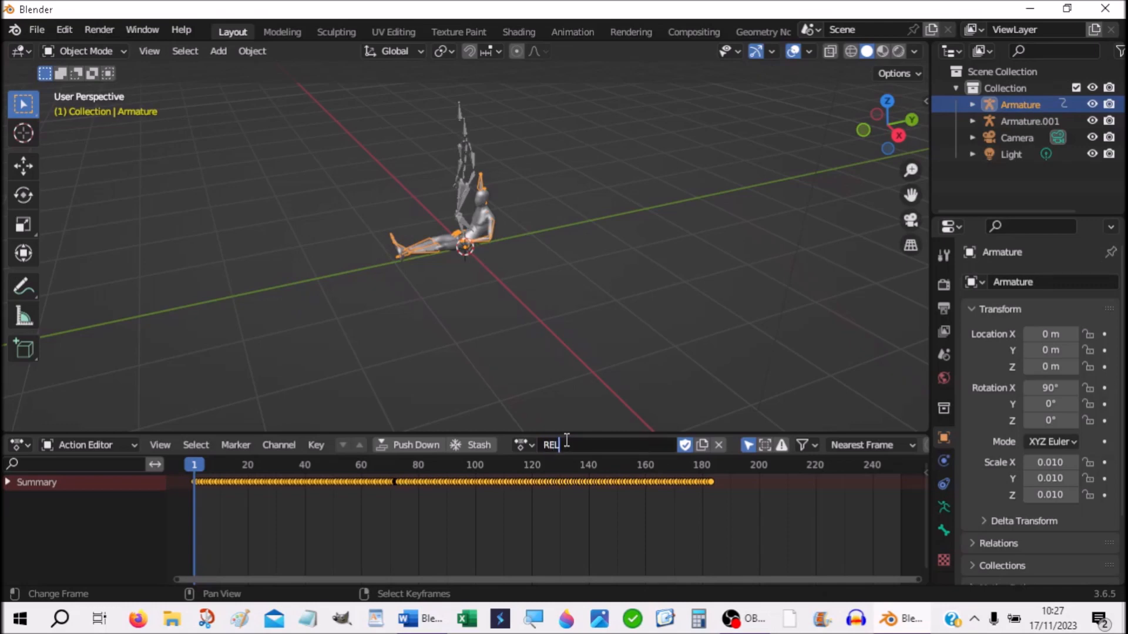
{"action": "type", "text": "EVE"}
{"action": "key", "text": "Return"}
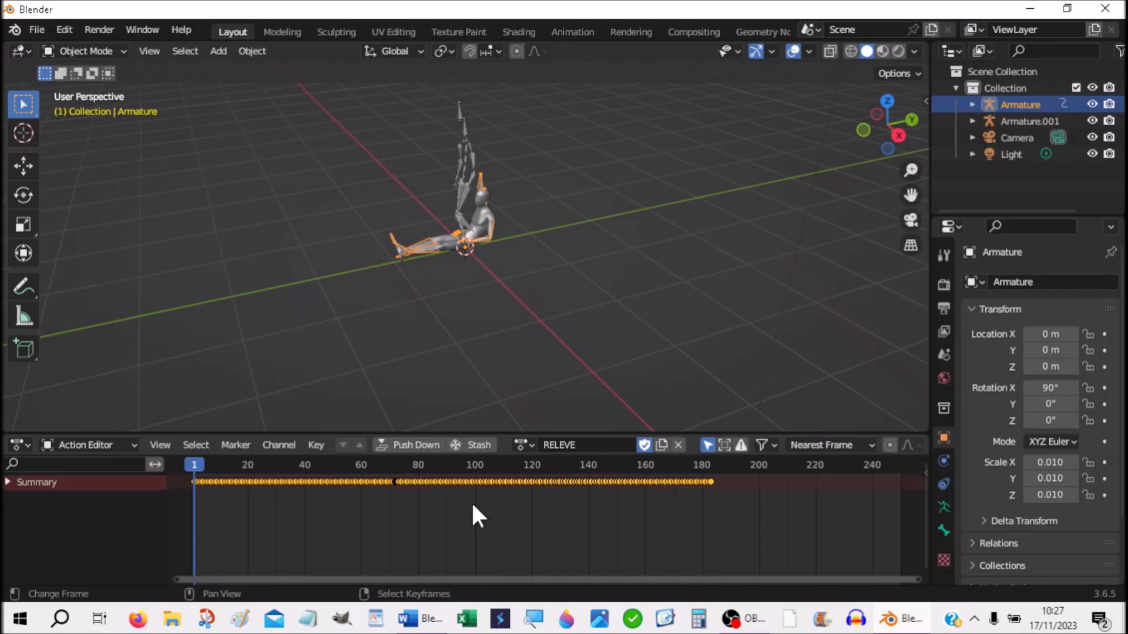
Rename the action of the walking armature without skin as MARCHE and delete that armature from the scene.
{"action": "left_click", "coordinate": [465, 187]}
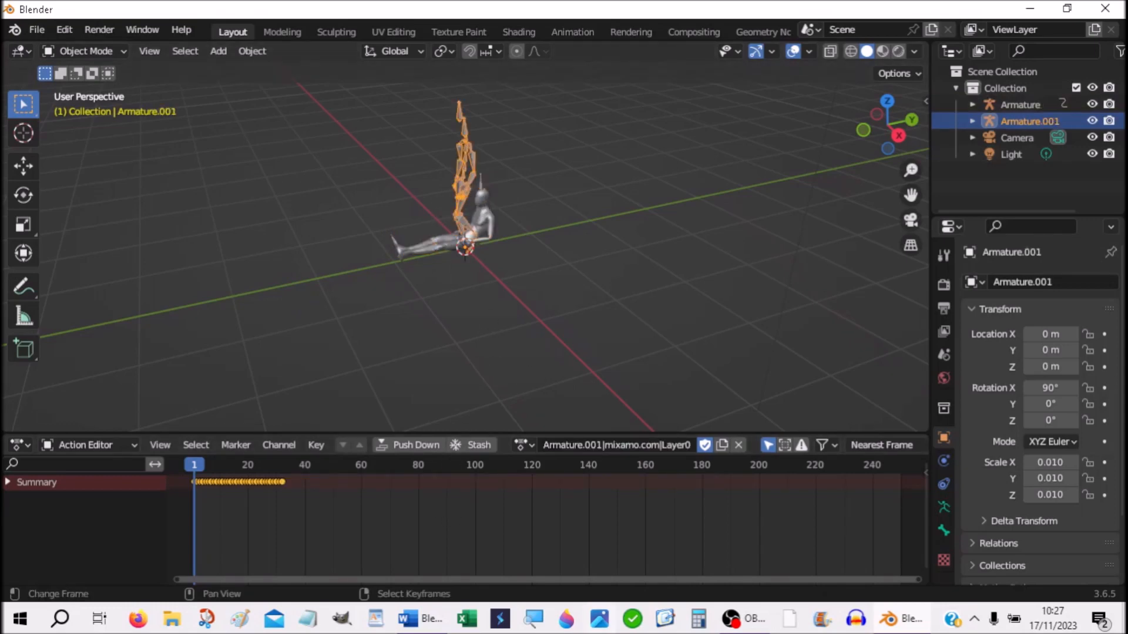
{"action": "left_click", "coordinate": [554, 448]}
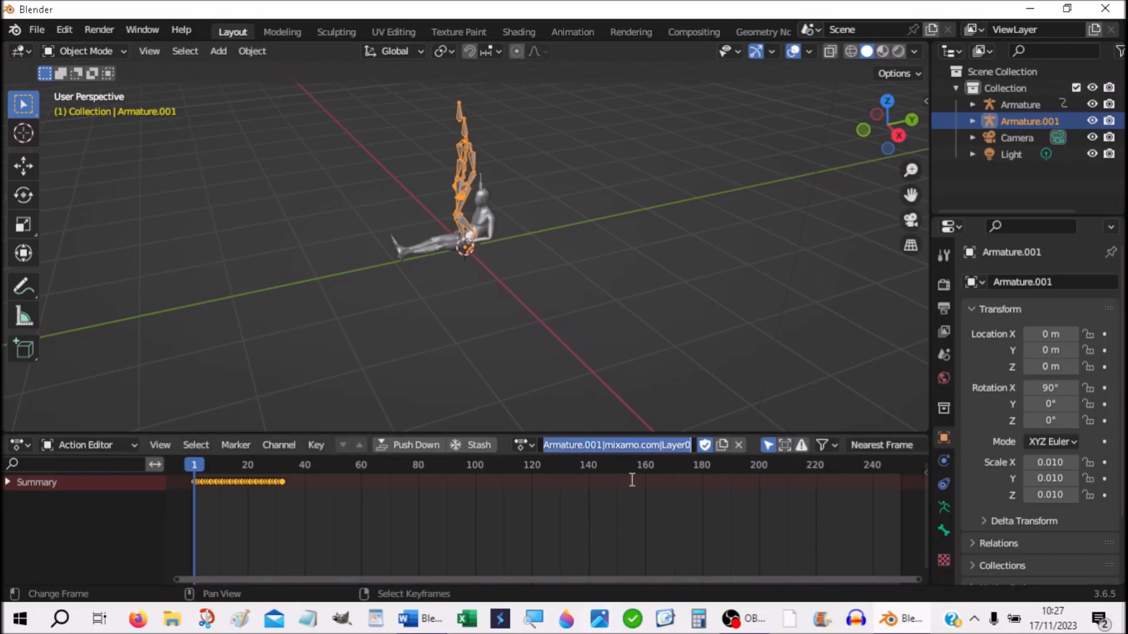
{"action": "type", "text": "MARCHE"}
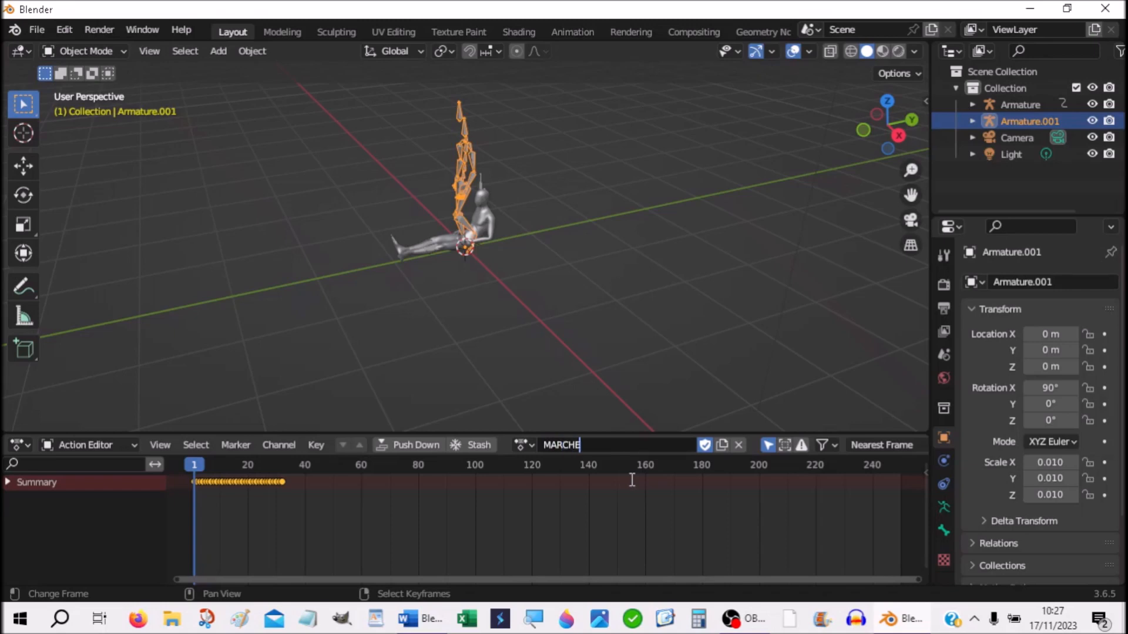
{"action": "key", "text": "Return"}
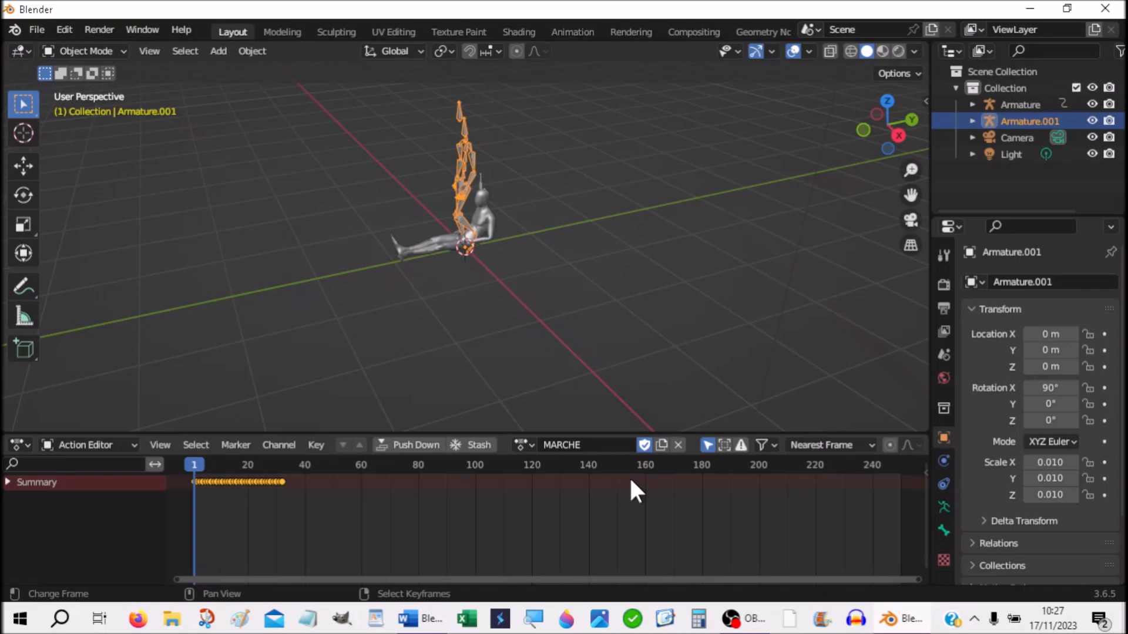
{"action": "key", "text": "x"}
{"action": "left_click", "coordinate": [454, 197]}
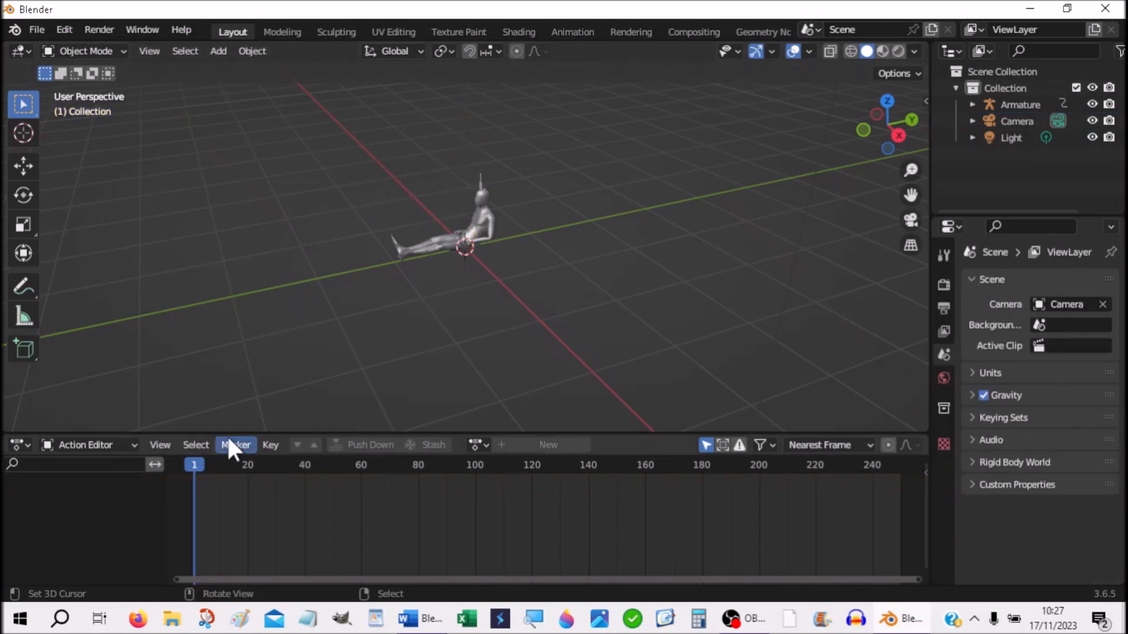
Enlarge the Action Editor area, switch it to Nonlinear Animation and push the RELEVE action down into a strip.
{"action": "left_click_drag", "start_coordinate": [332, 433], "coordinate": [329, 364]}
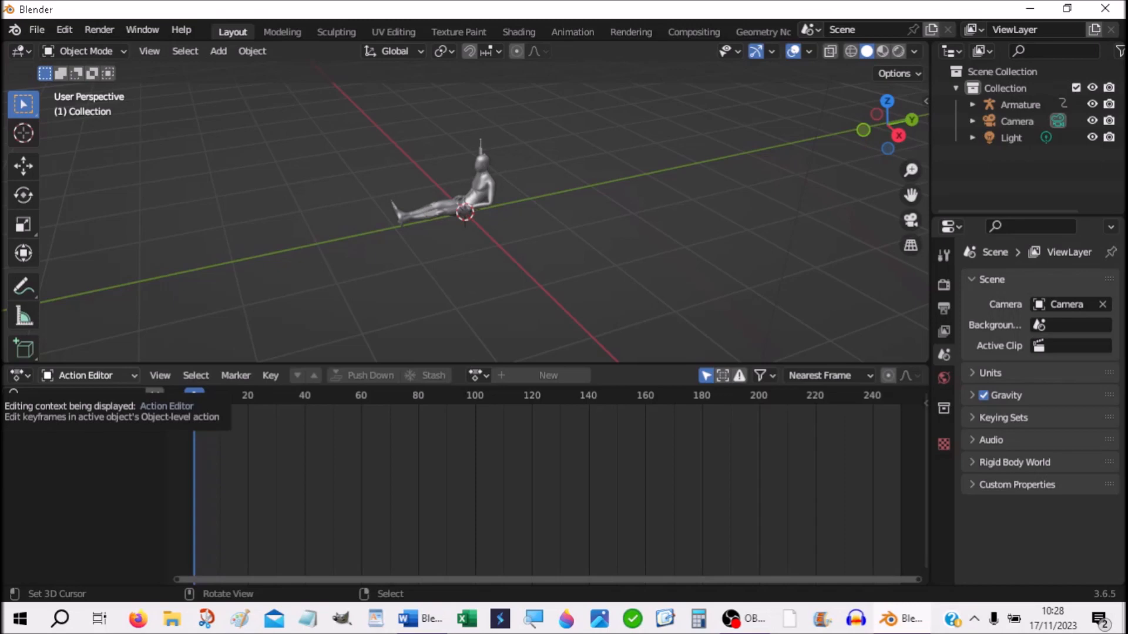
{"action": "left_click", "coordinate": [19, 376]}
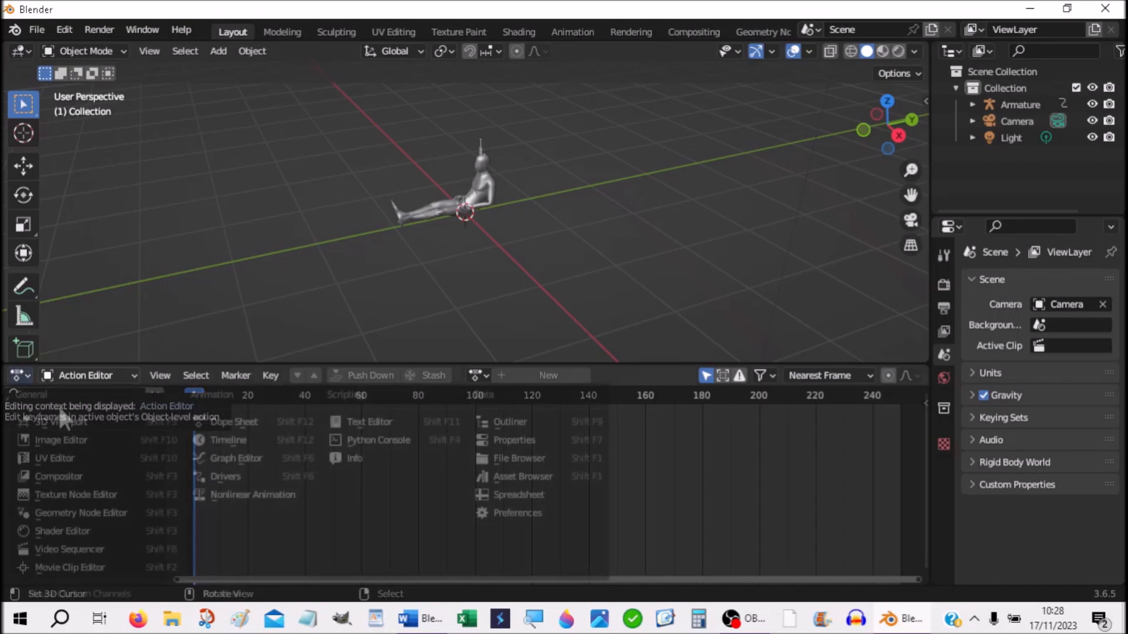
{"action": "left_click", "coordinate": [232, 485]}
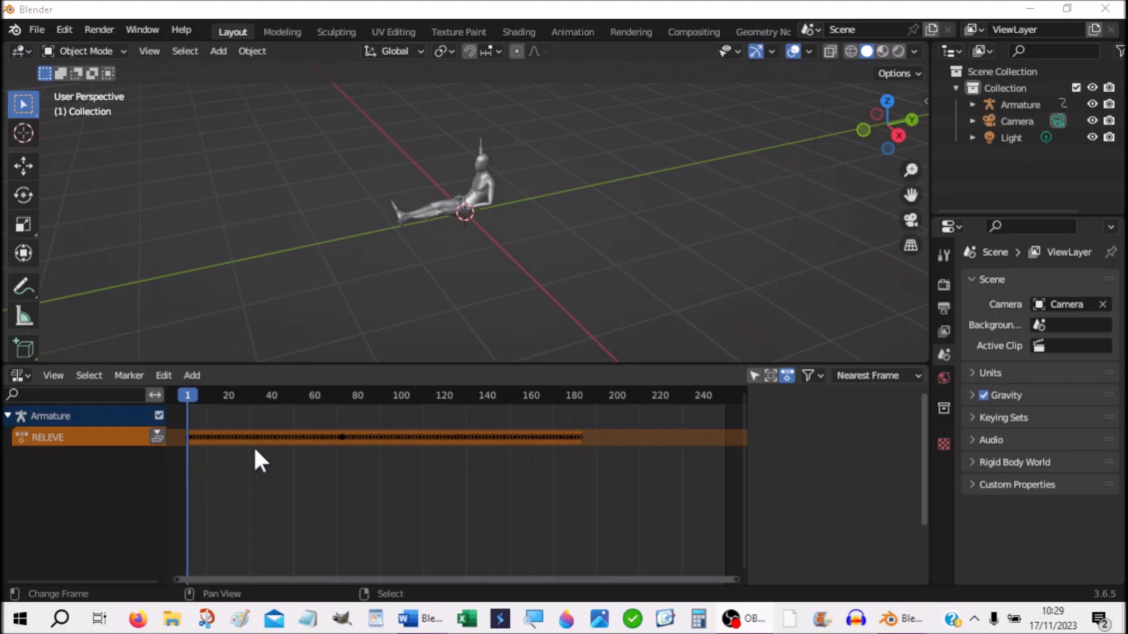
{"action": "left_click", "coordinate": [159, 435]}
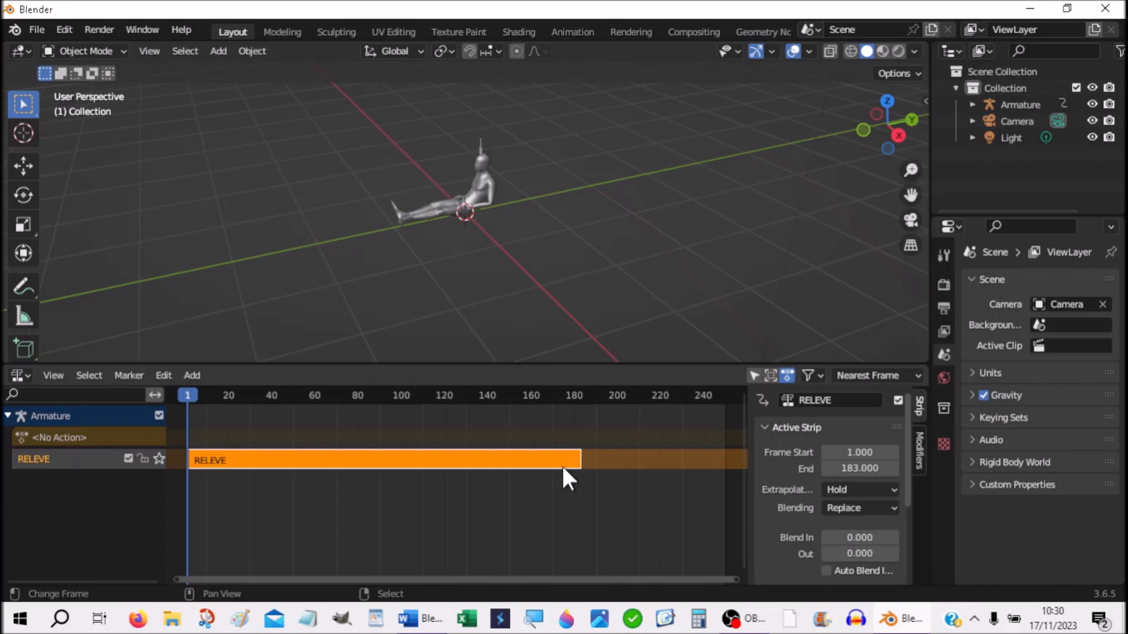
Add the MARCHE action as a strip on a new track above RELEVE, starting at frame 1.
{"action": "left_click", "coordinate": [191, 376]}
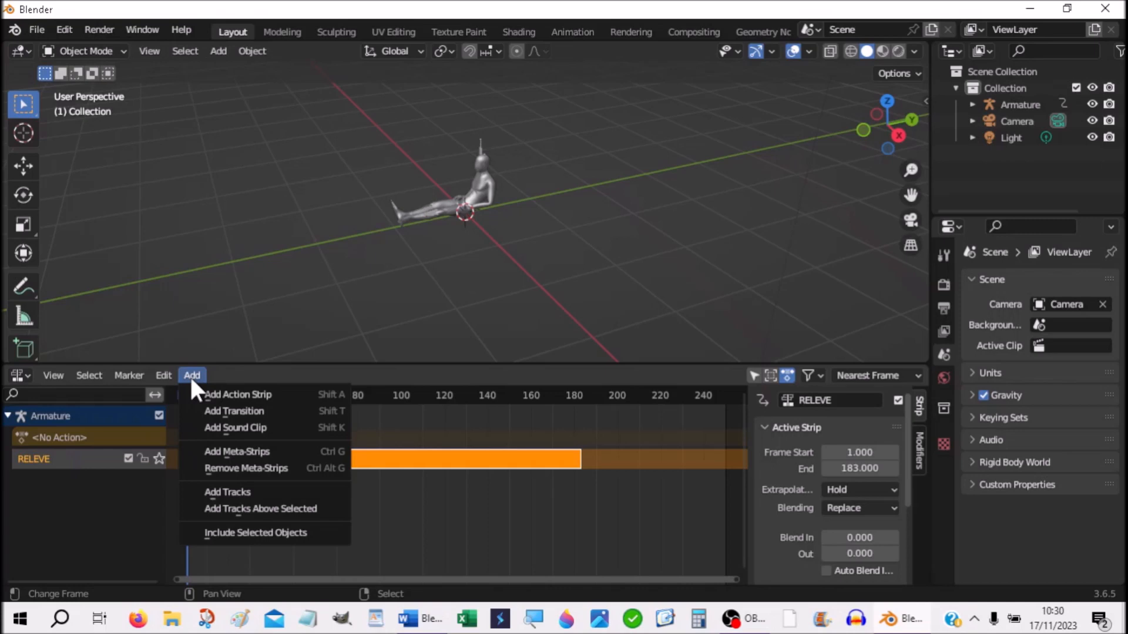
{"action": "left_click", "coordinate": [202, 390]}
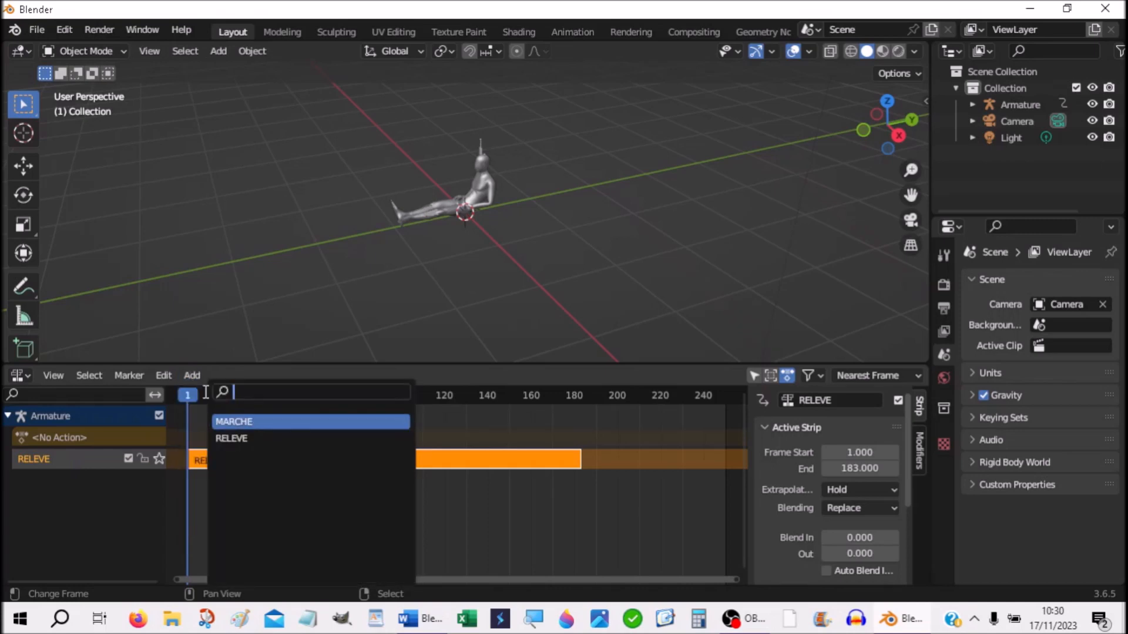
{"action": "left_click", "coordinate": [238, 421]}
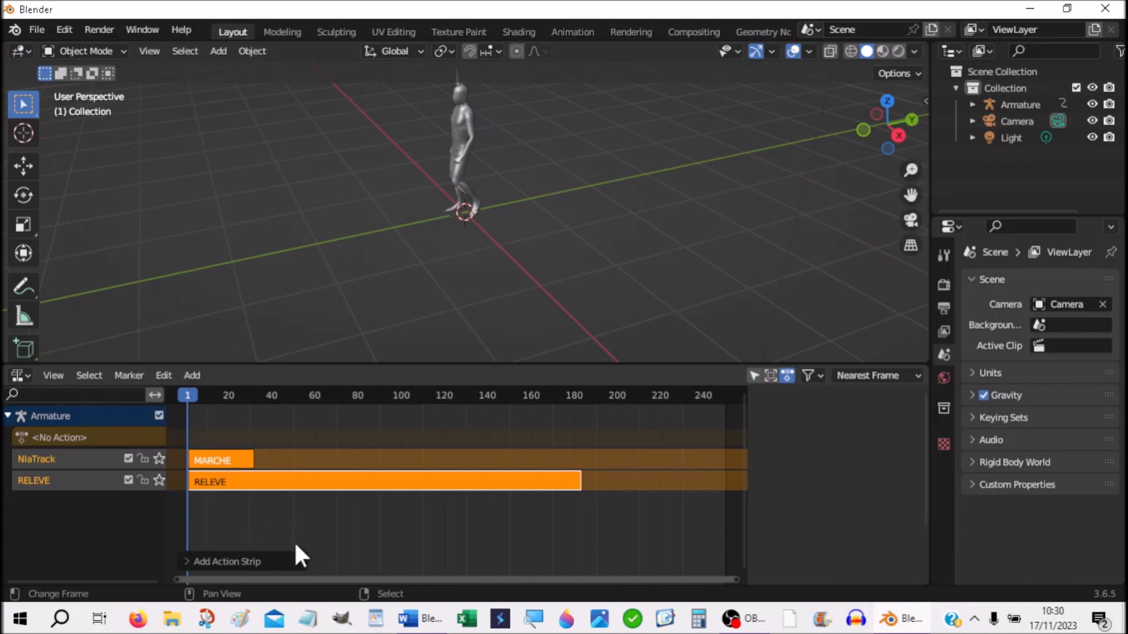
Split the Nonlinear Animation area horizontally near its lower edge and set the new lower area to Timeline.
{"action": "right_click", "coordinate": [931, 539]}
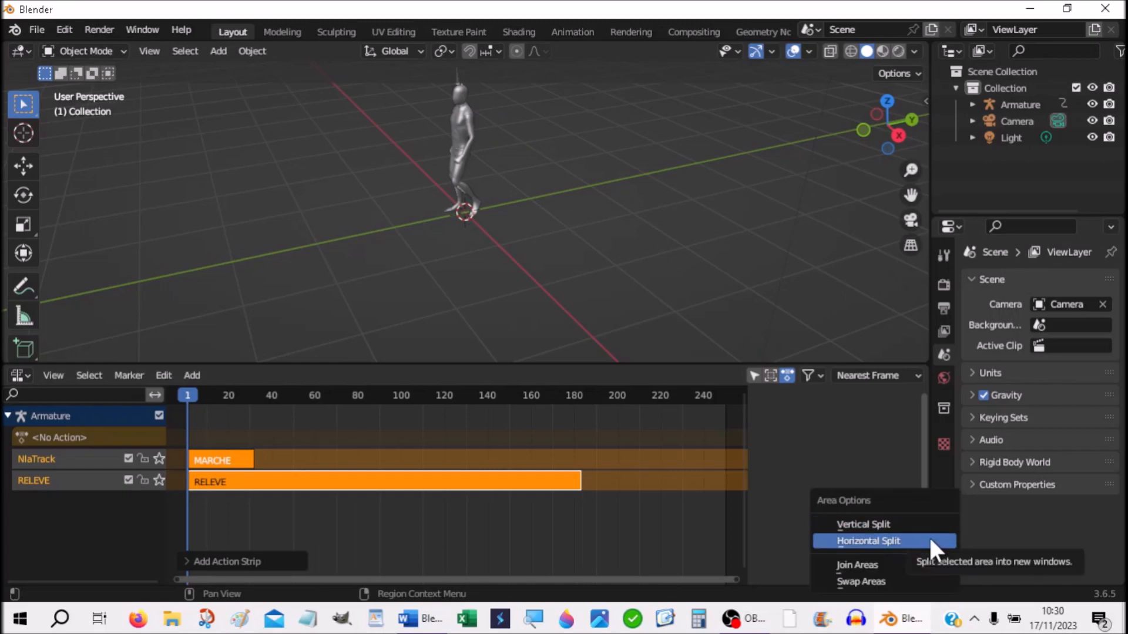
{"action": "left_click", "coordinate": [896, 539]}
{"action": "left_click", "coordinate": [896, 537]}
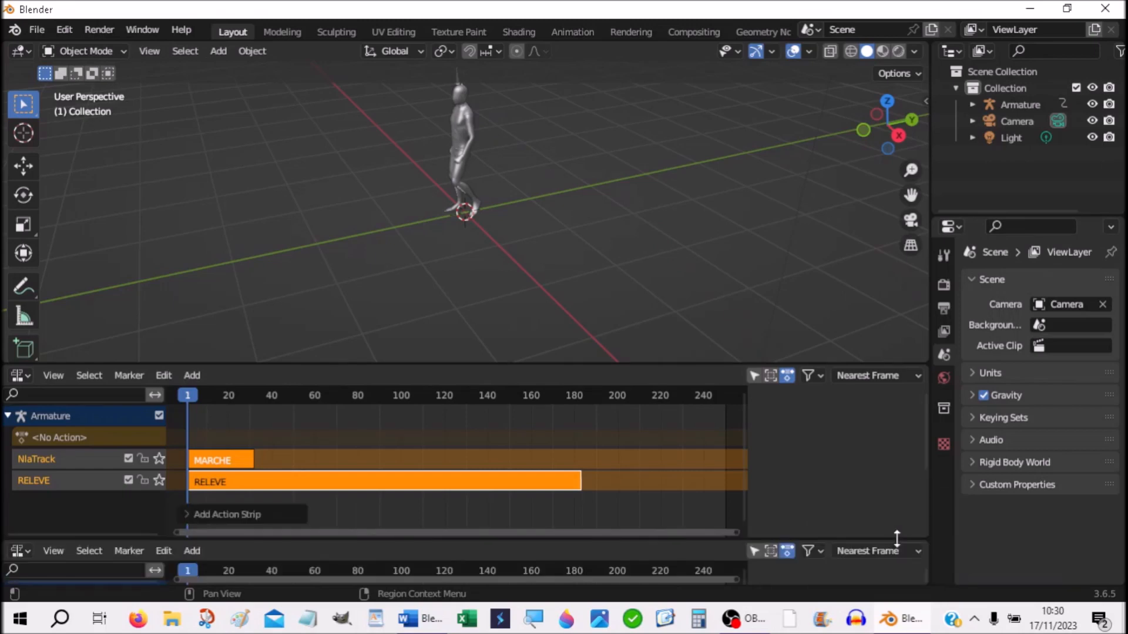
{"action": "left_click", "coordinate": [17, 550]}
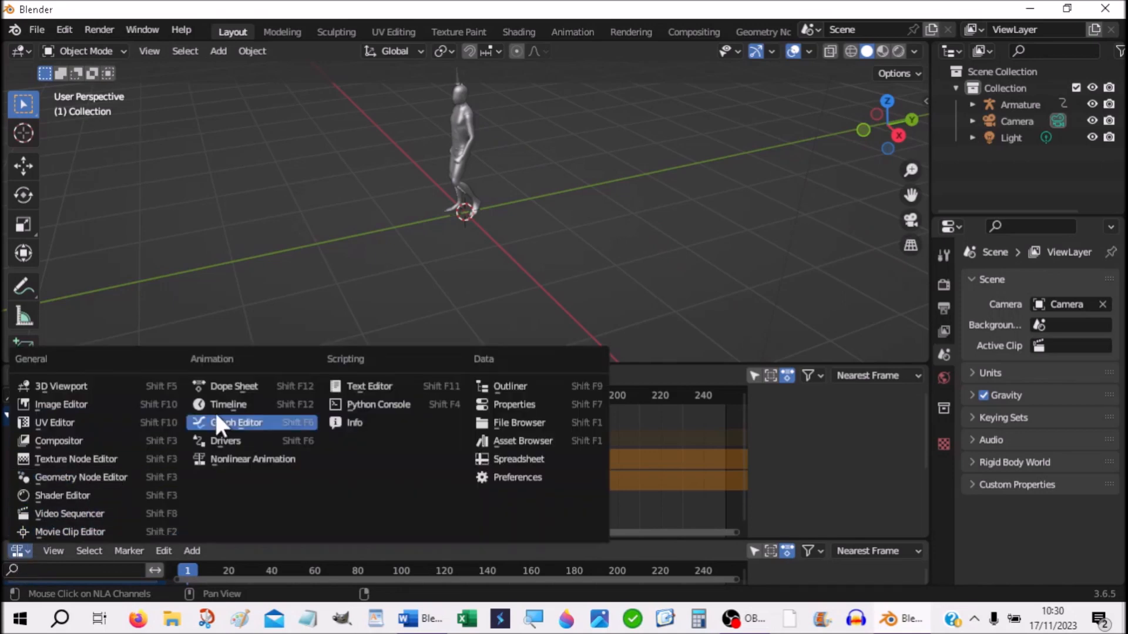
{"action": "left_click", "coordinate": [229, 403]}
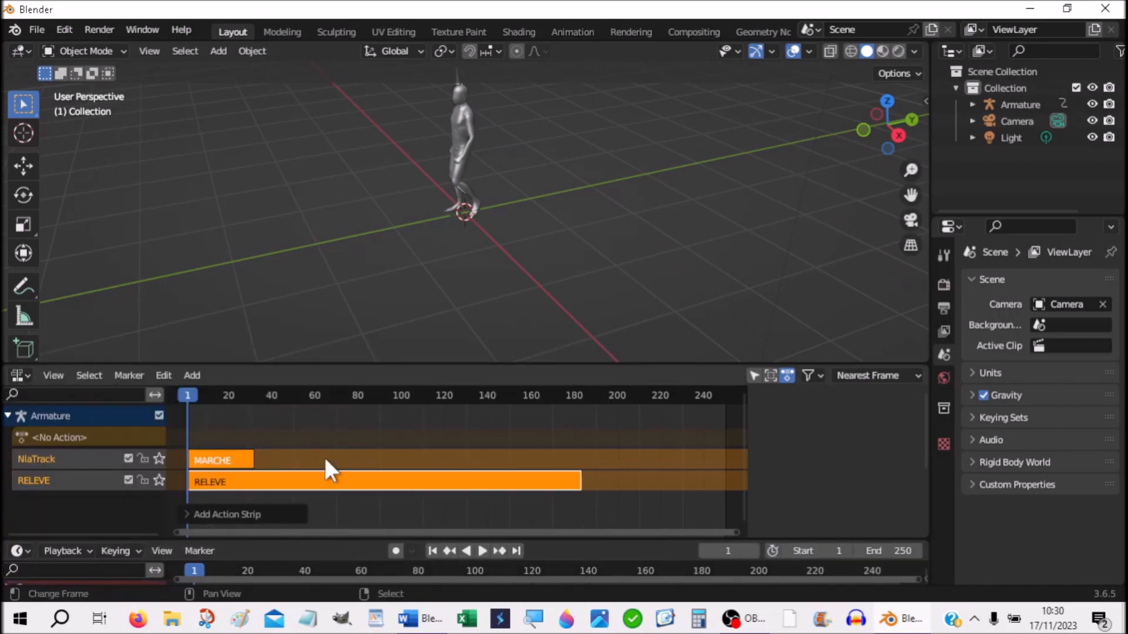
Play the combined MARCHE and RELEVE strips backward and from frame 1 forward to check the motion, and stop playback.
{"action": "left_click", "coordinate": [466, 547]}
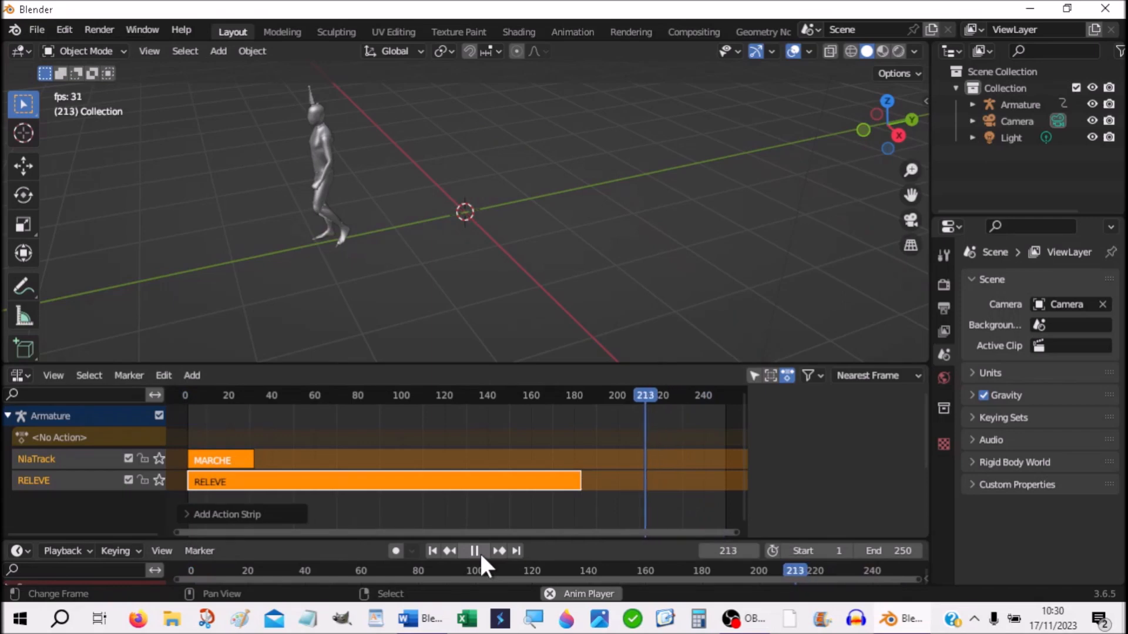
{"action": "left_click", "coordinate": [474, 549]}
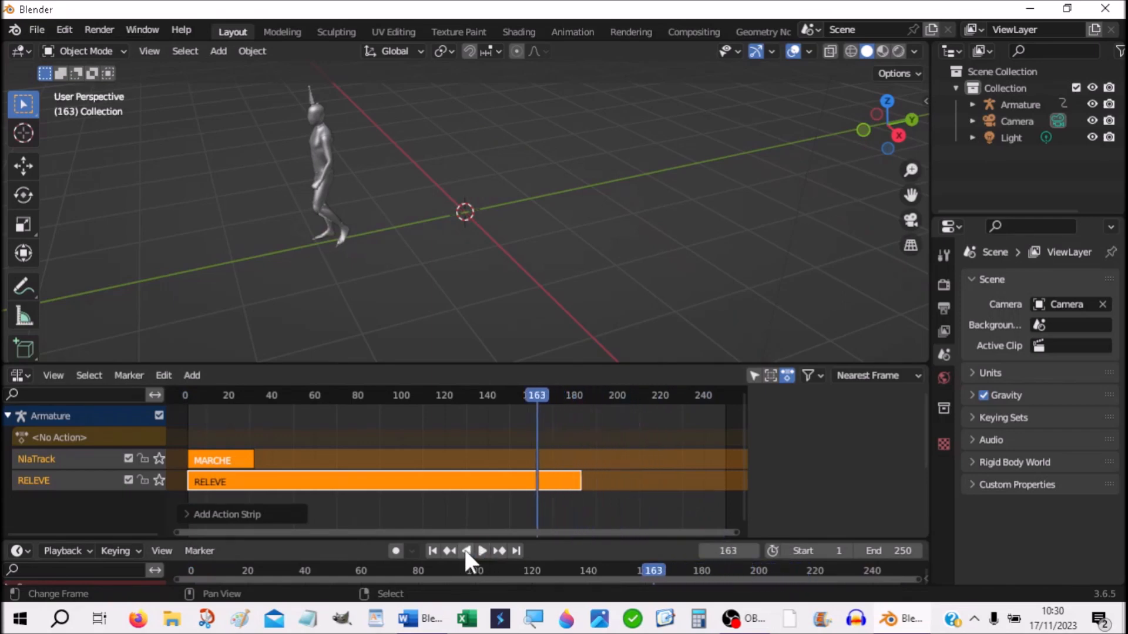
{"action": "left_click", "coordinate": [464, 549]}
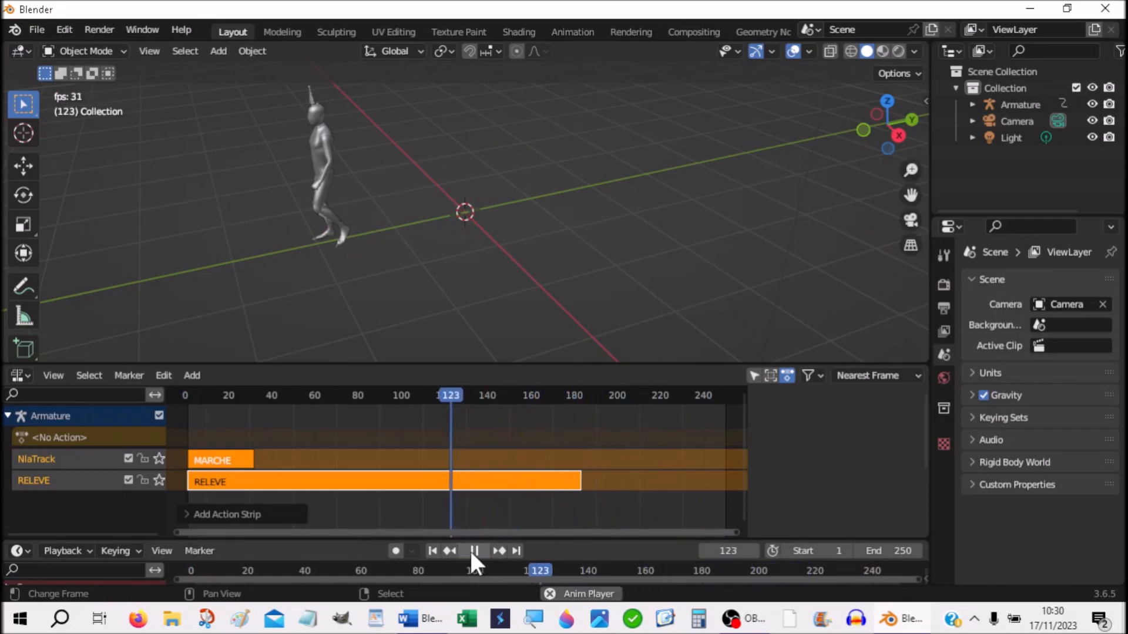
{"action": "left_click", "coordinate": [471, 550]}
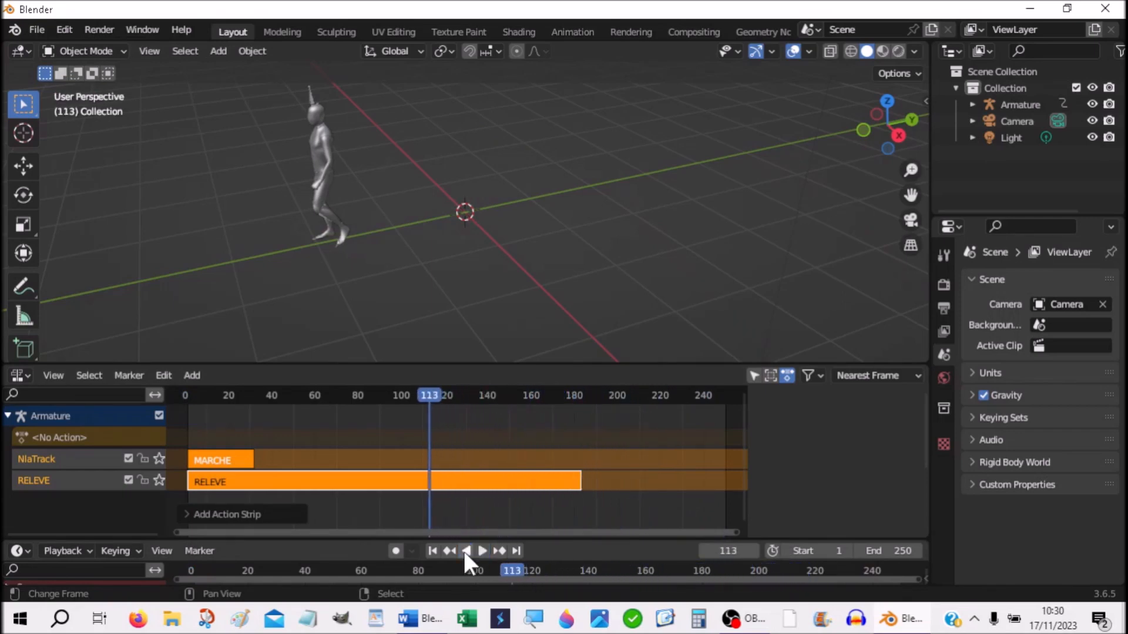
{"action": "left_click", "coordinate": [430, 549]}
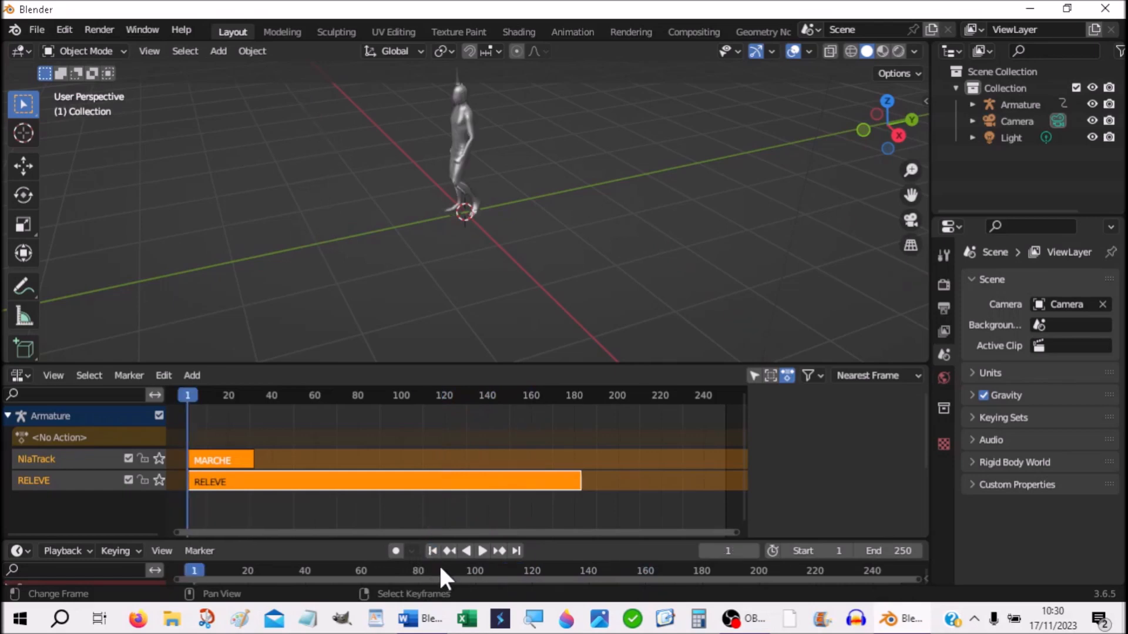
{"action": "left_click", "coordinate": [481, 551]}
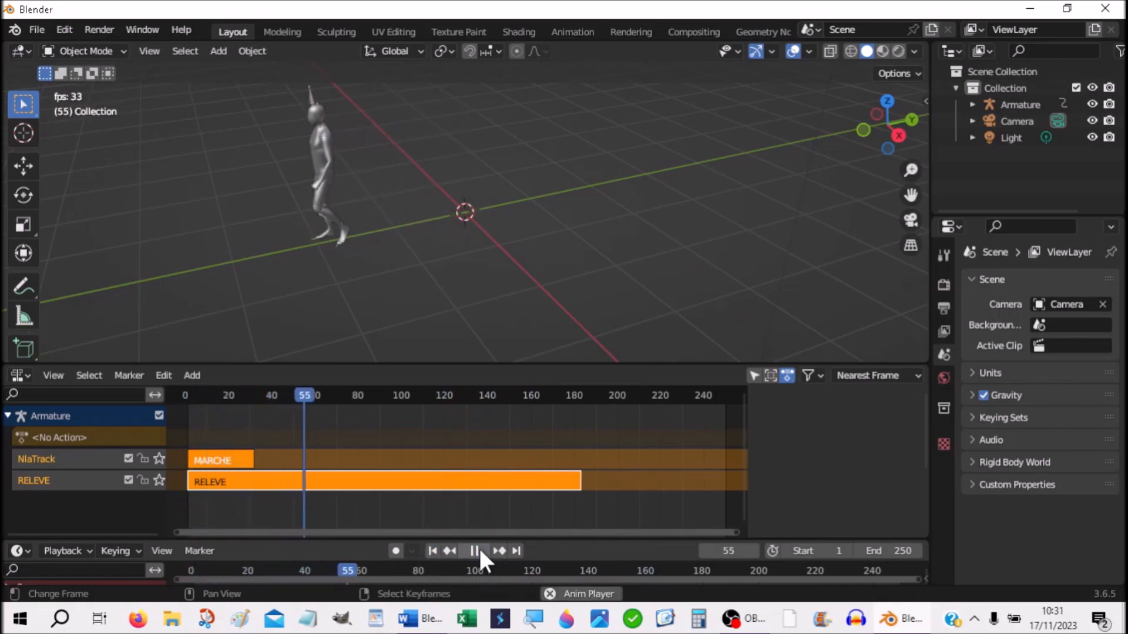
{"action": "left_click", "coordinate": [474, 550]}
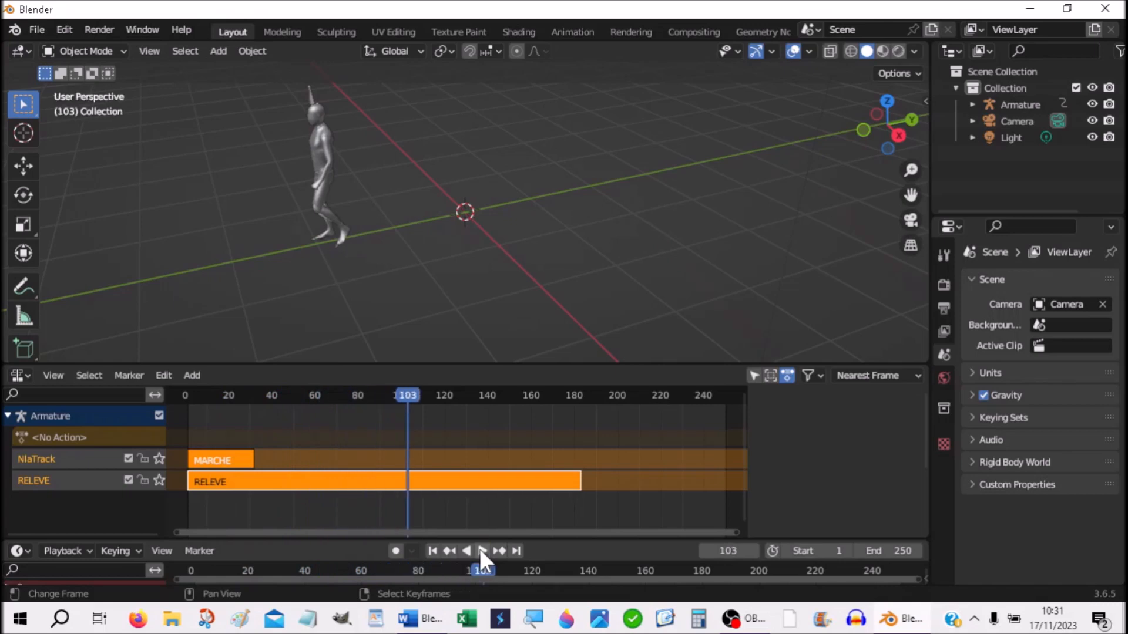
Return to frame 1, display the active strip's properties and move the MARCHE strip along its track to start at frame 177.
{"action": "left_click", "coordinate": [432, 551]}
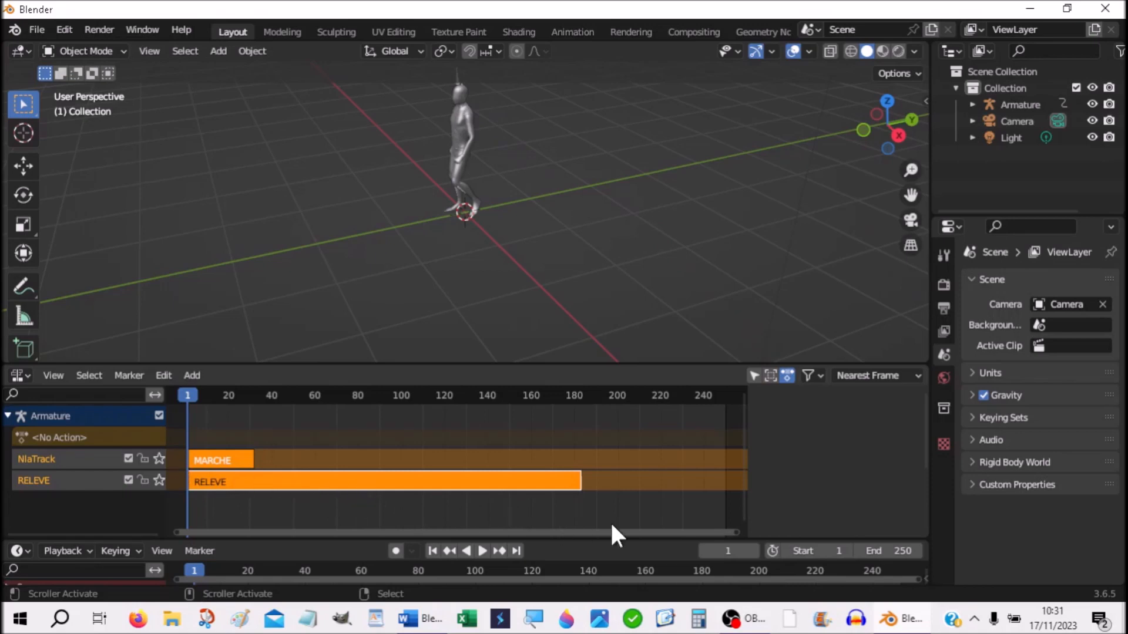
{"action": "left_click", "coordinate": [208, 465]}
{"action": "key", "text": "n"}
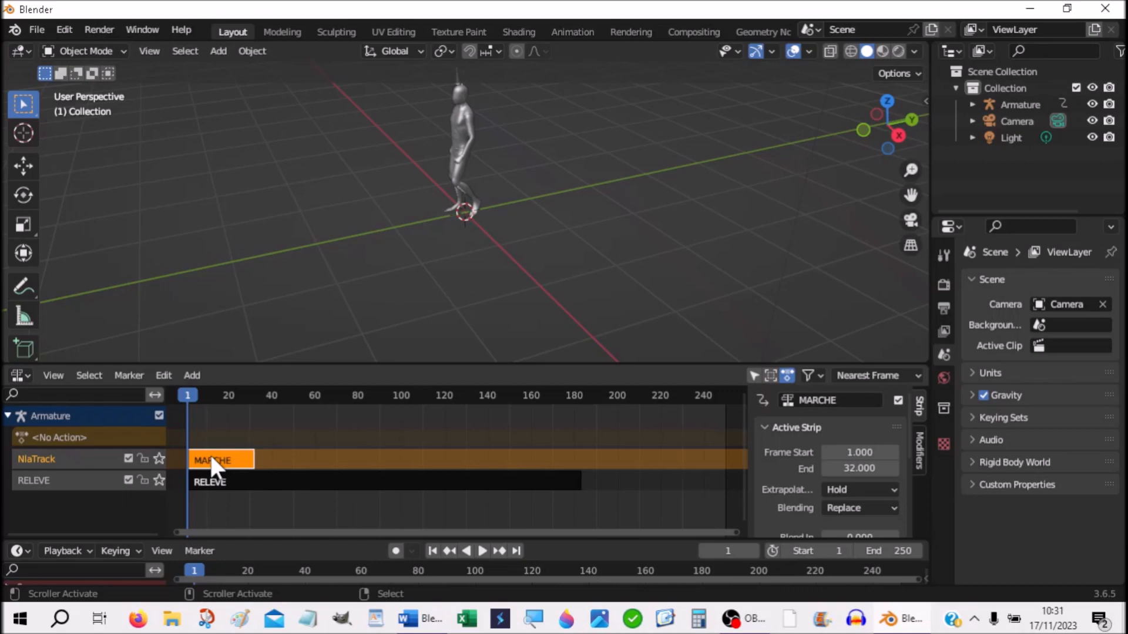
{"action": "left_click_drag", "start_coordinate": [214, 457], "coordinate": [216, 458]}
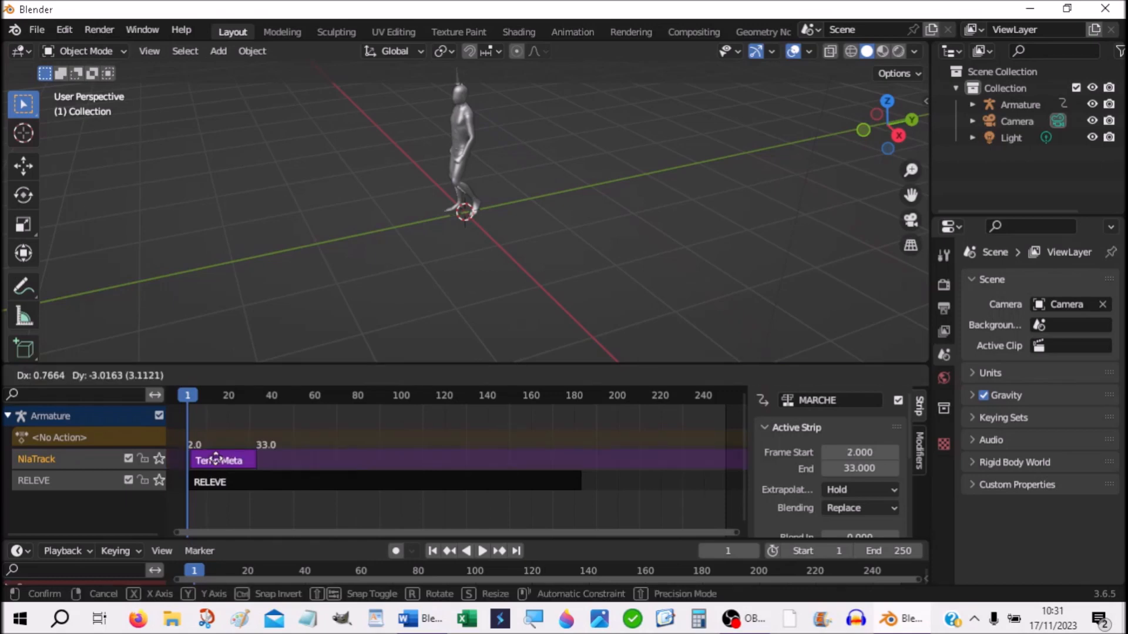
{"action": "left_click_drag", "start_coordinate": [216, 461], "coordinate": [592, 389]}
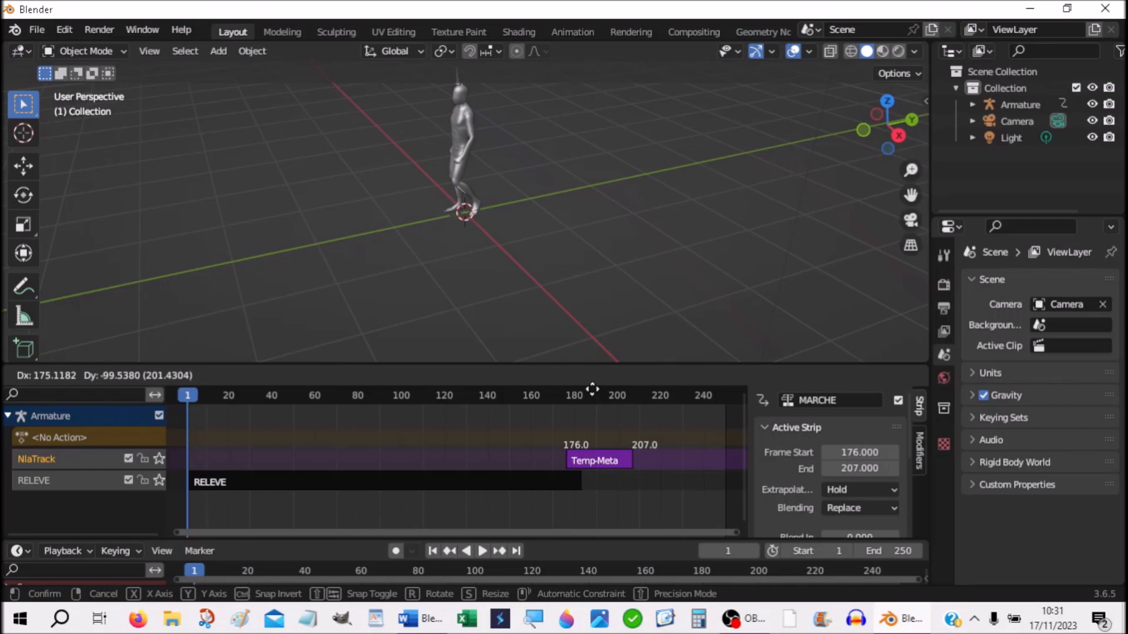
{"action": "left_click_drag", "start_coordinate": [592, 388], "coordinate": [594, 390]}
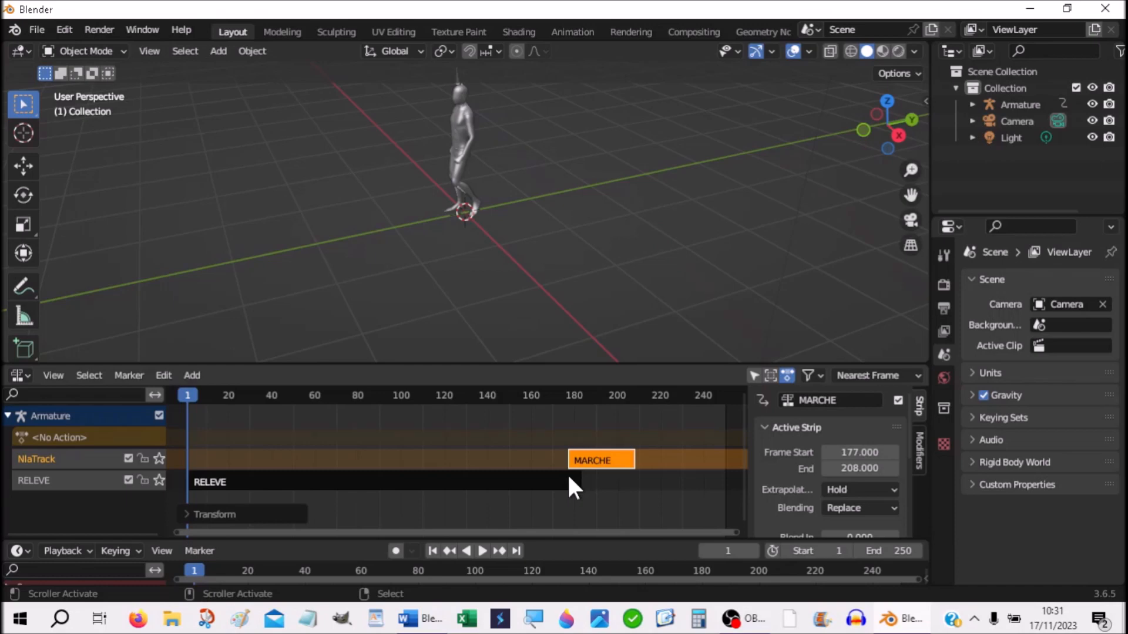
Play the animation through the RELEVE to MARCHE transition, stop it and return to frame 1.
{"action": "left_click", "coordinate": [481, 551]}
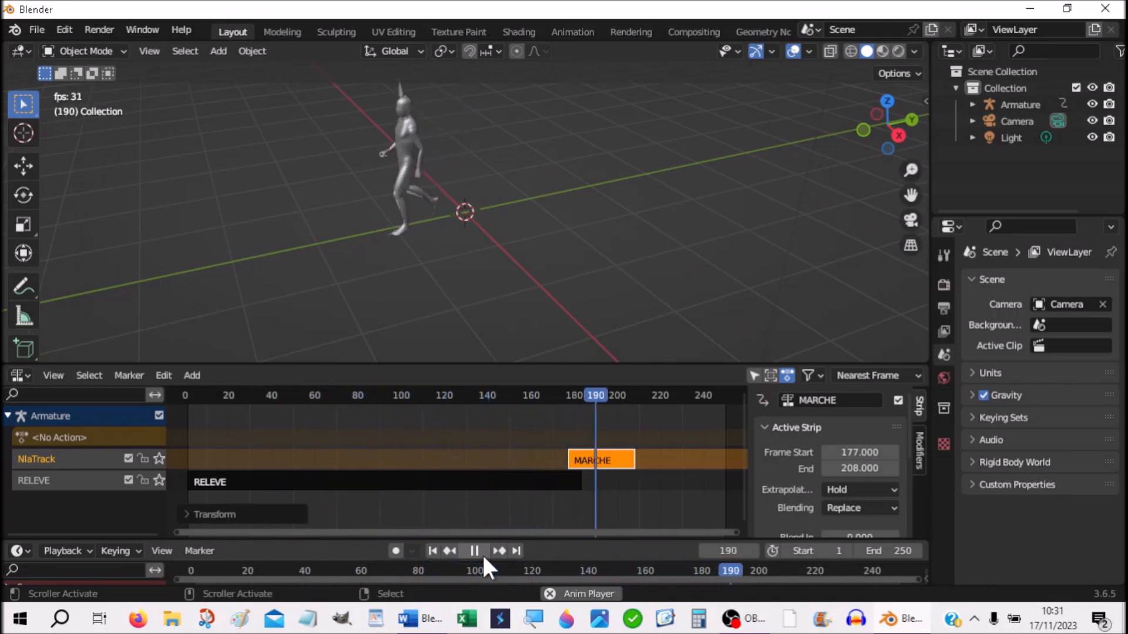
{"action": "left_click", "coordinate": [482, 552]}
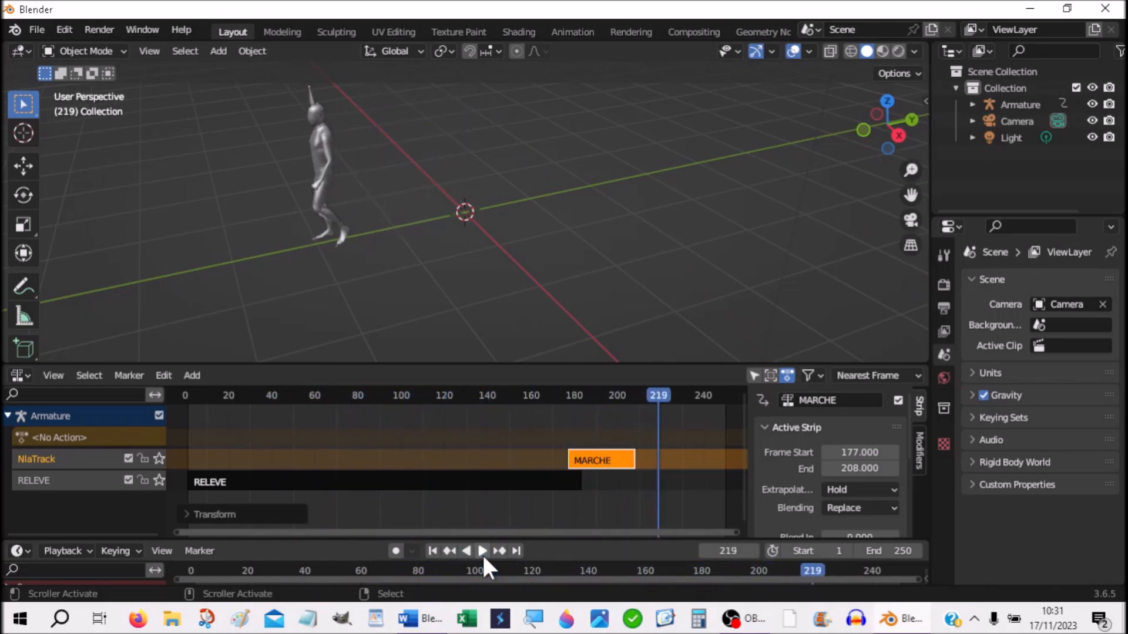
{"action": "left_click", "coordinate": [433, 552]}
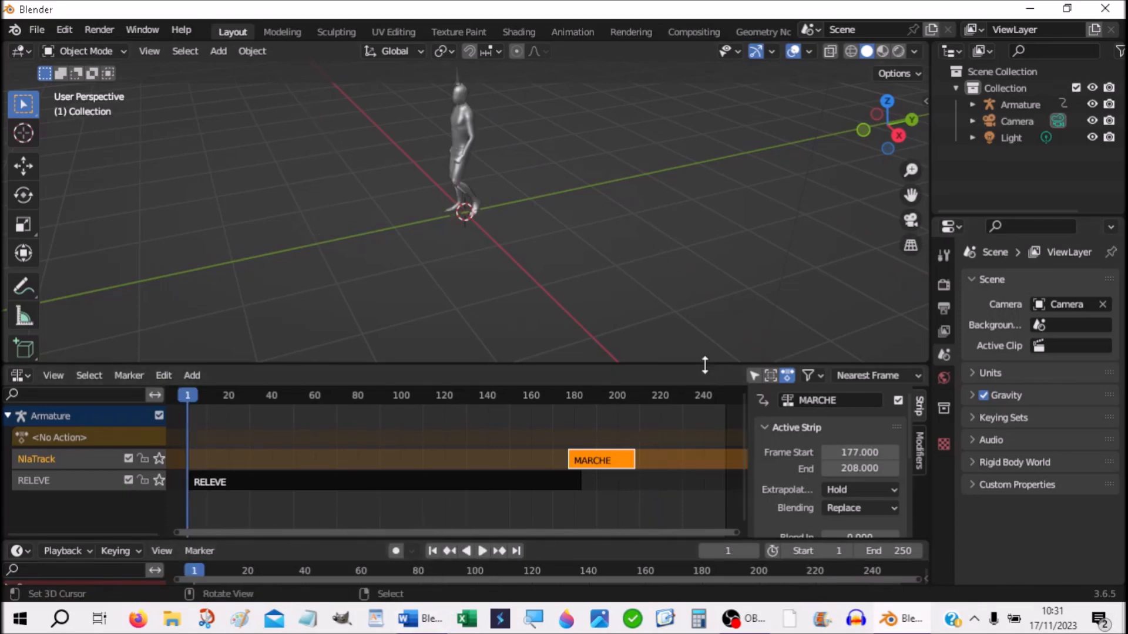
Enlarge the Nonlinear Animation area, set the MARCHE strip's Blend In to 6.1 and play the animation to check the transition.
{"action": "left_click_drag", "start_coordinate": [705, 362], "coordinate": [698, 332]}
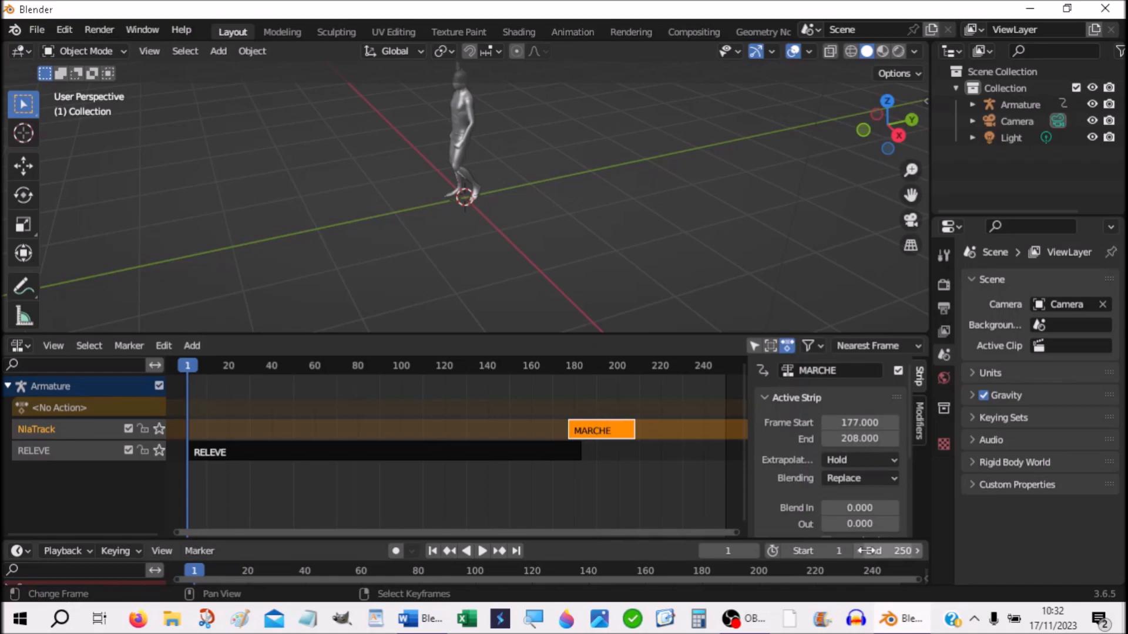
{"action": "left_click", "coordinate": [855, 509]}
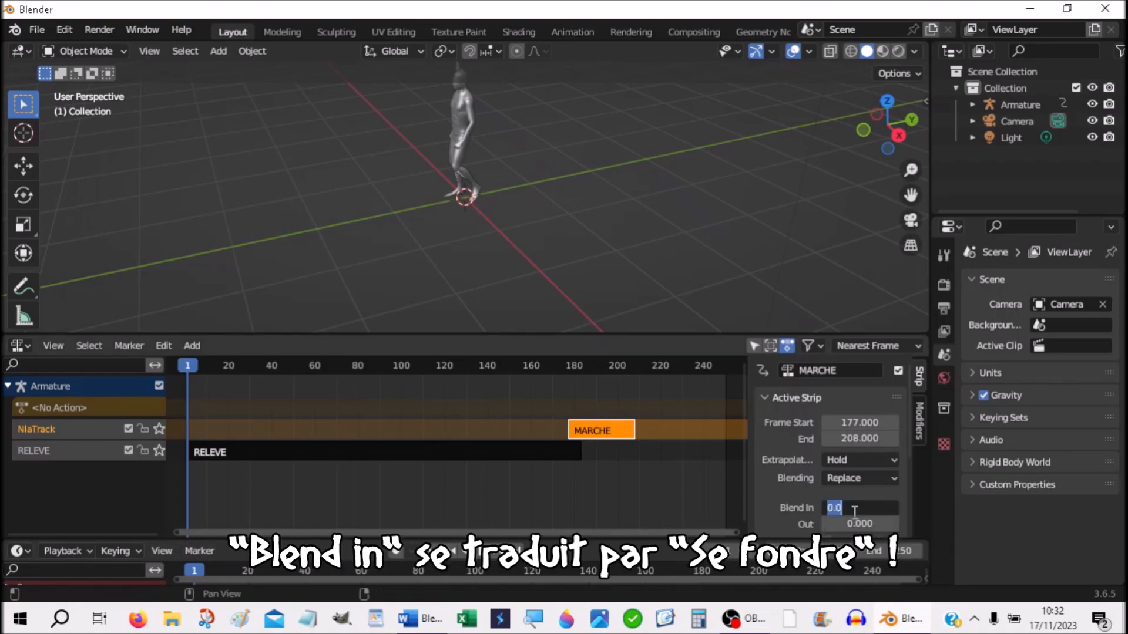
{"action": "type", "text": "6.1"}
{"action": "key", "text": "Return"}
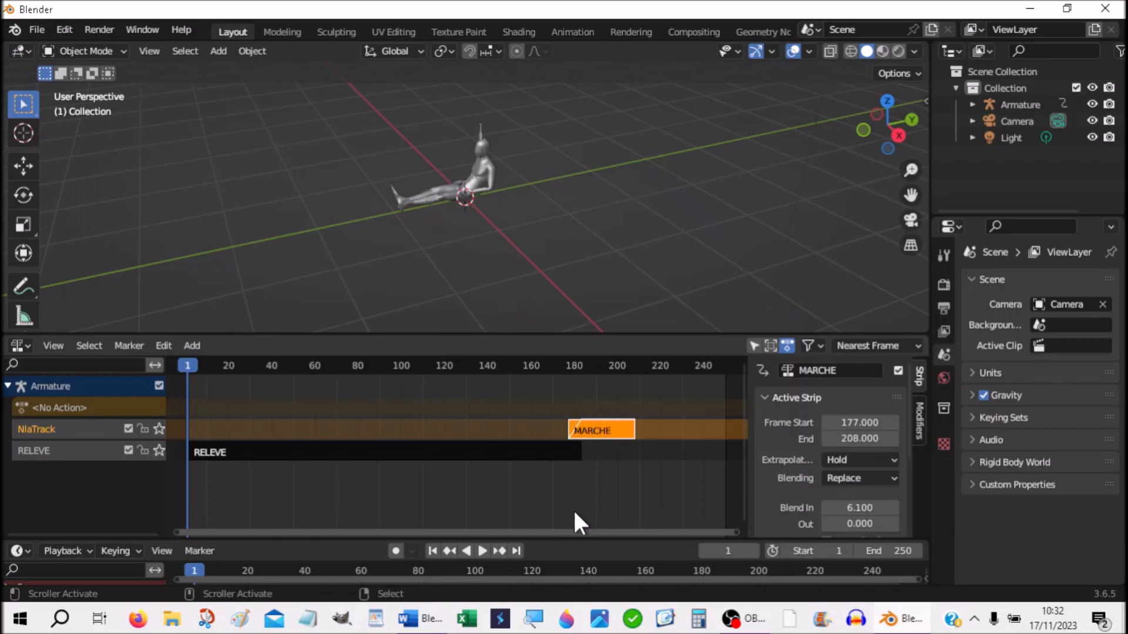
{"action": "left_click", "coordinate": [482, 550]}
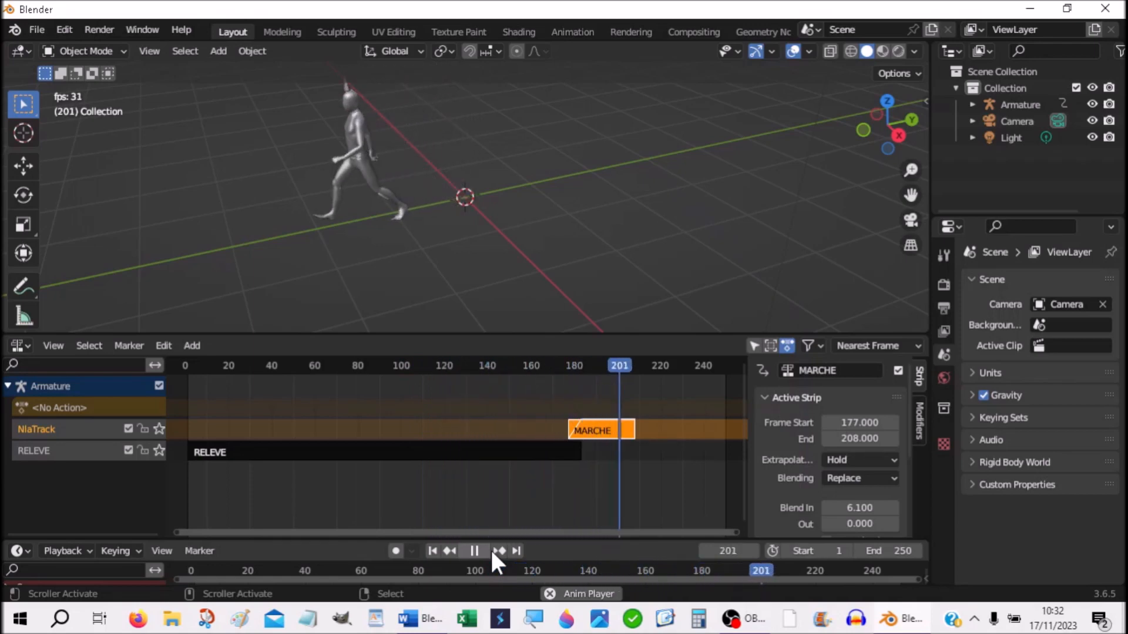
{"action": "key", "text": "space"}
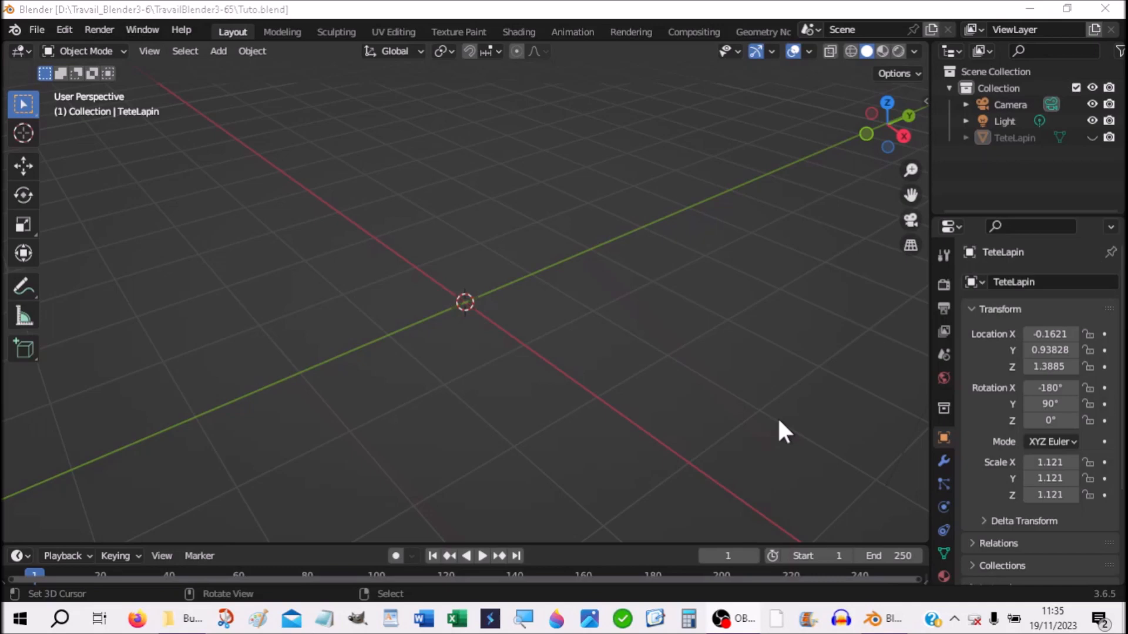
Show the hidden TeteLapin object in the viewport.
{"action": "left_click", "coordinate": [1091, 136]}
{"action": "middle_click_drag", "start_coordinate": [580, 280], "coordinate": [627, 332]}
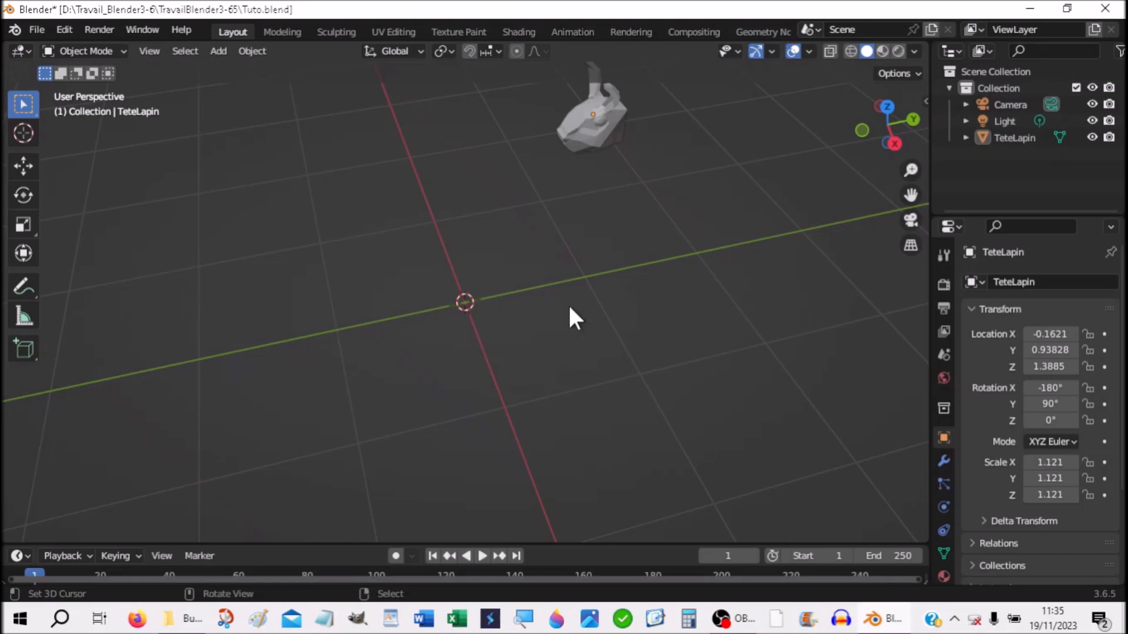
Try importing Walking.fbx from the Tuto folder, and delete the imported armature.
{"action": "left_click", "coordinate": [36, 27]}
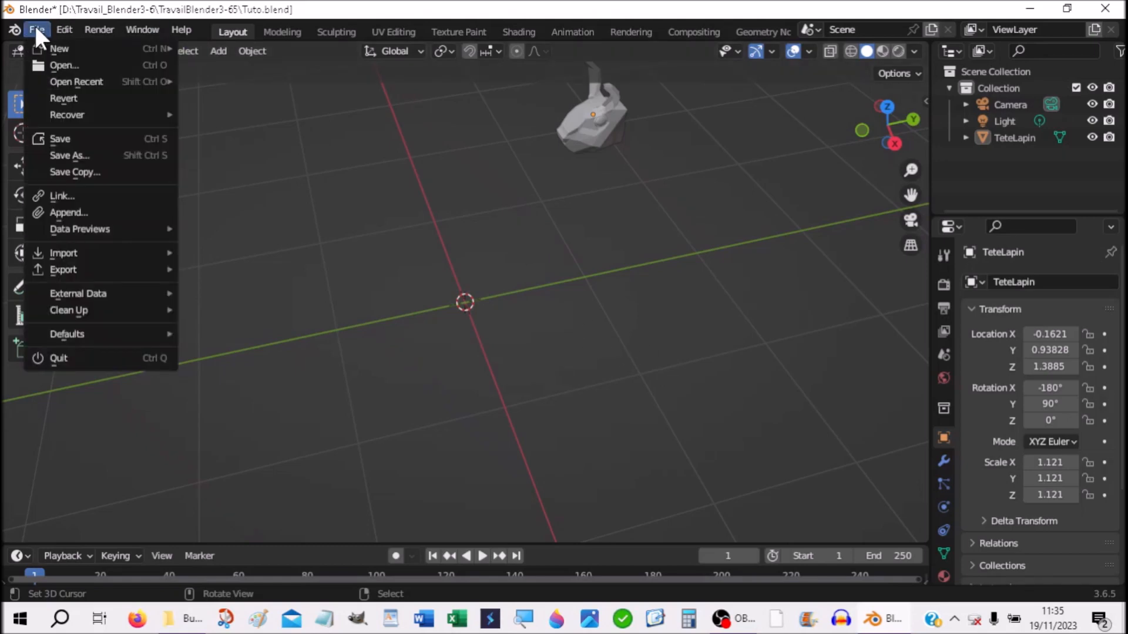
{"action": "mouse_move", "coordinate": [93, 253]}
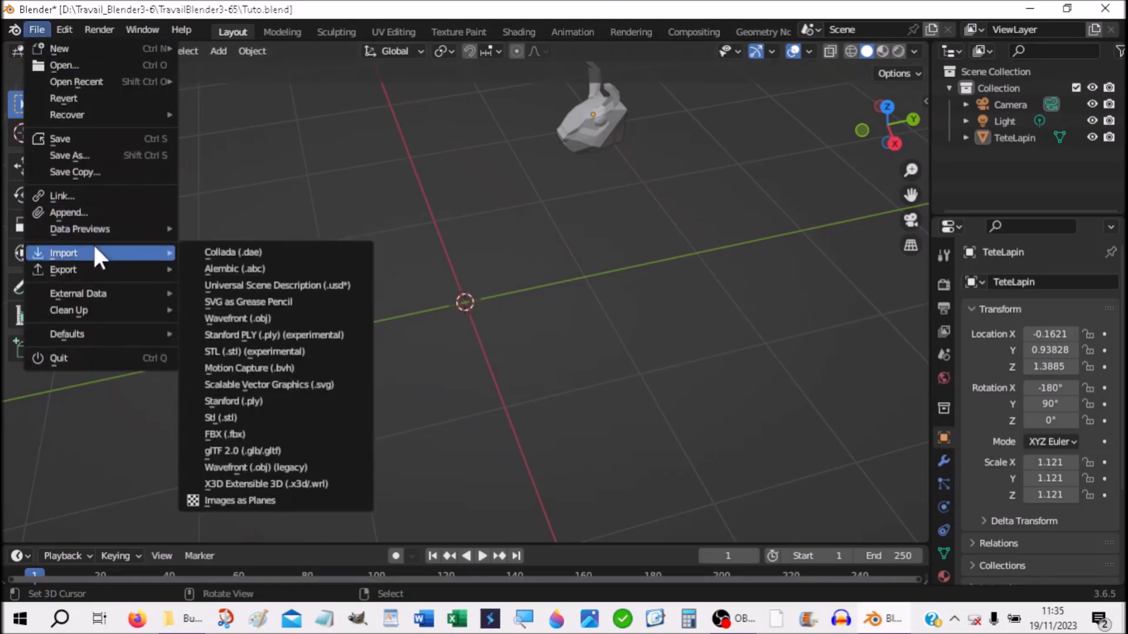
{"action": "left_click", "coordinate": [232, 432]}
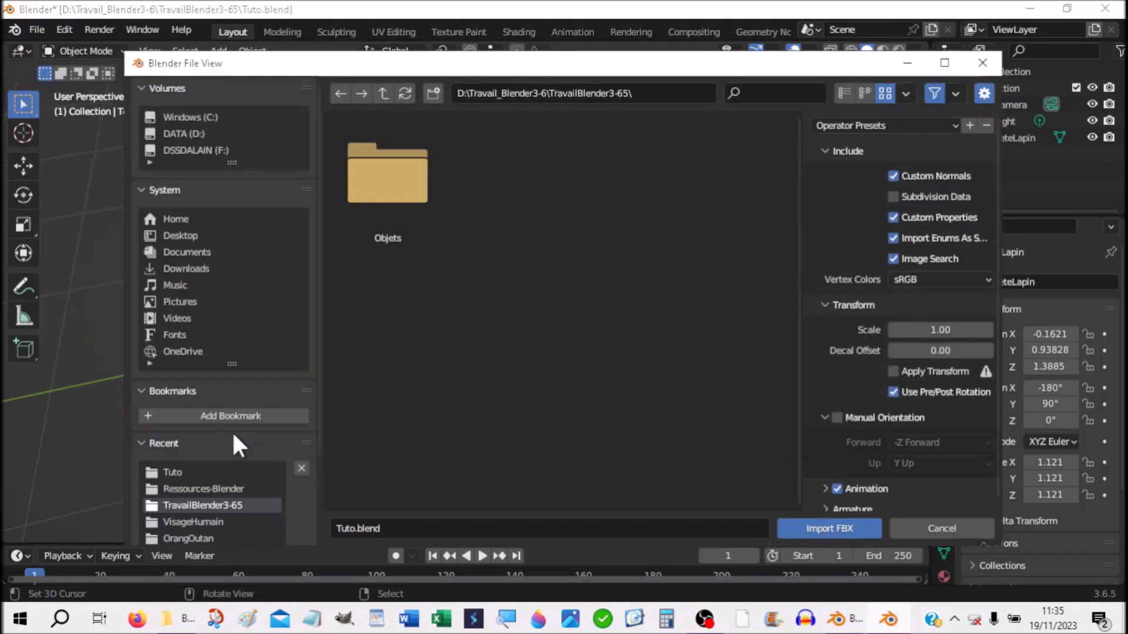
{"action": "left_click", "coordinate": [172, 469]}
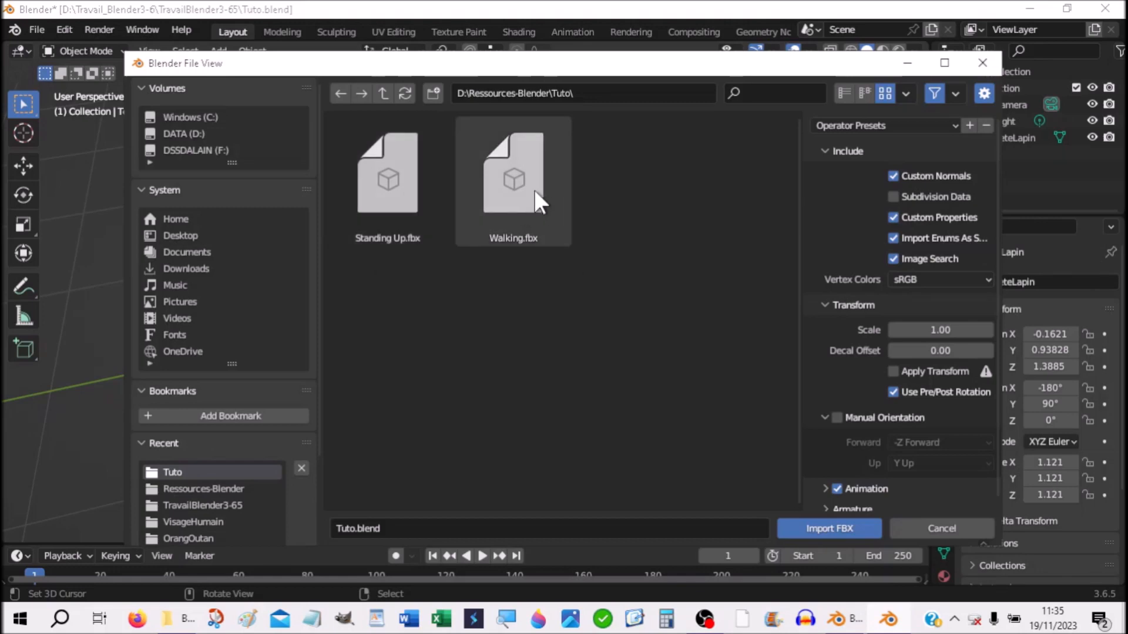
{"action": "left_click", "coordinate": [512, 188]}
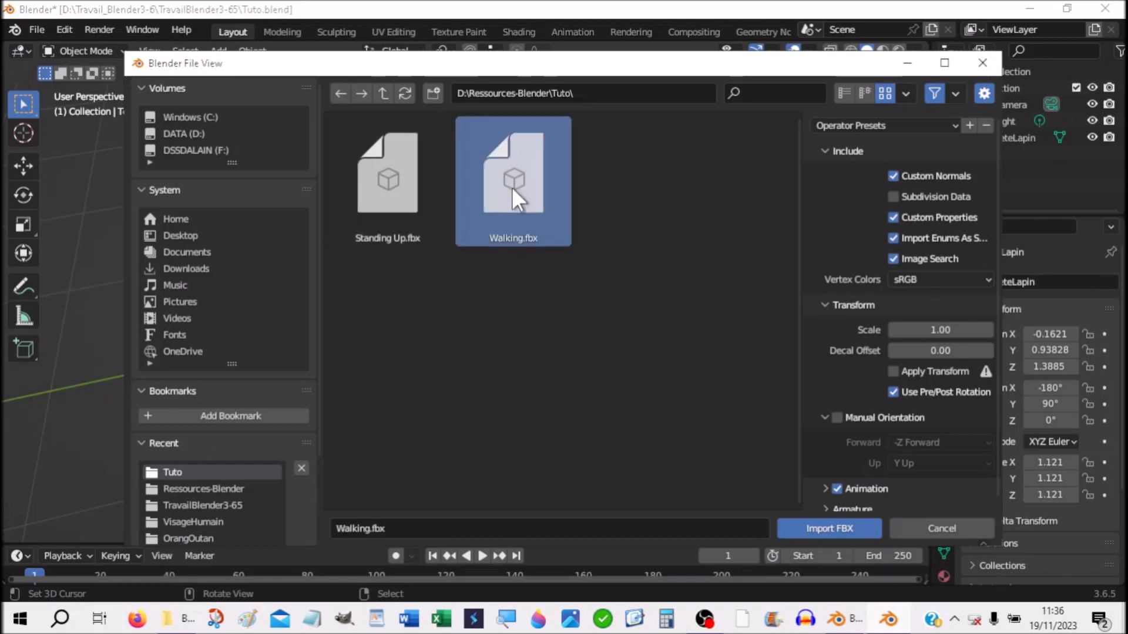
{"action": "key", "text": "Return"}
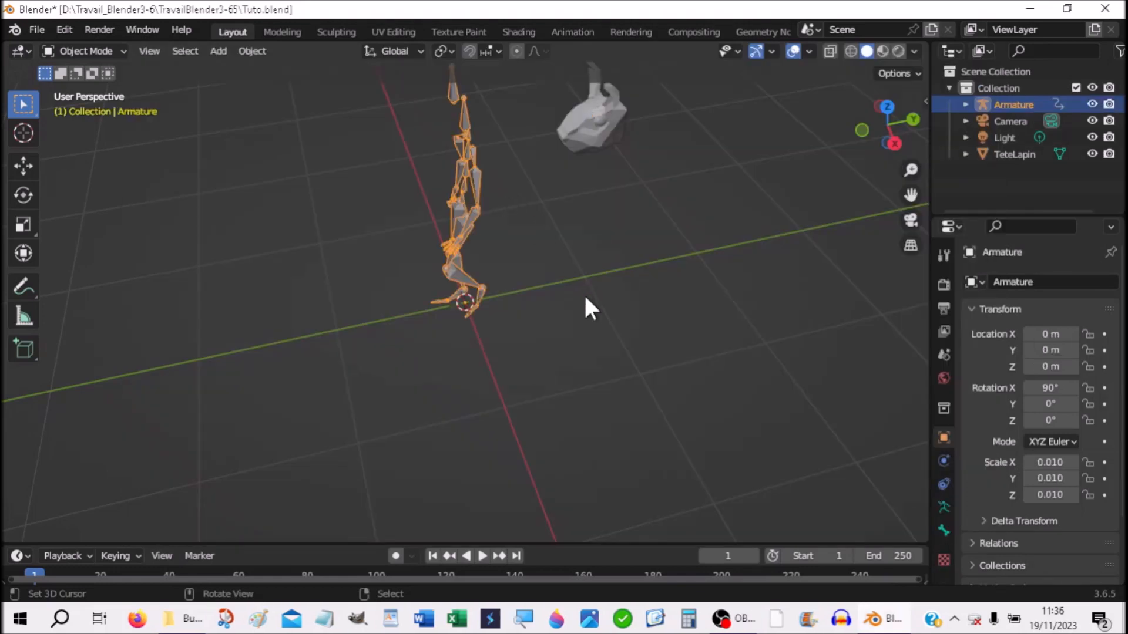
{"action": "key", "text": "Delete"}
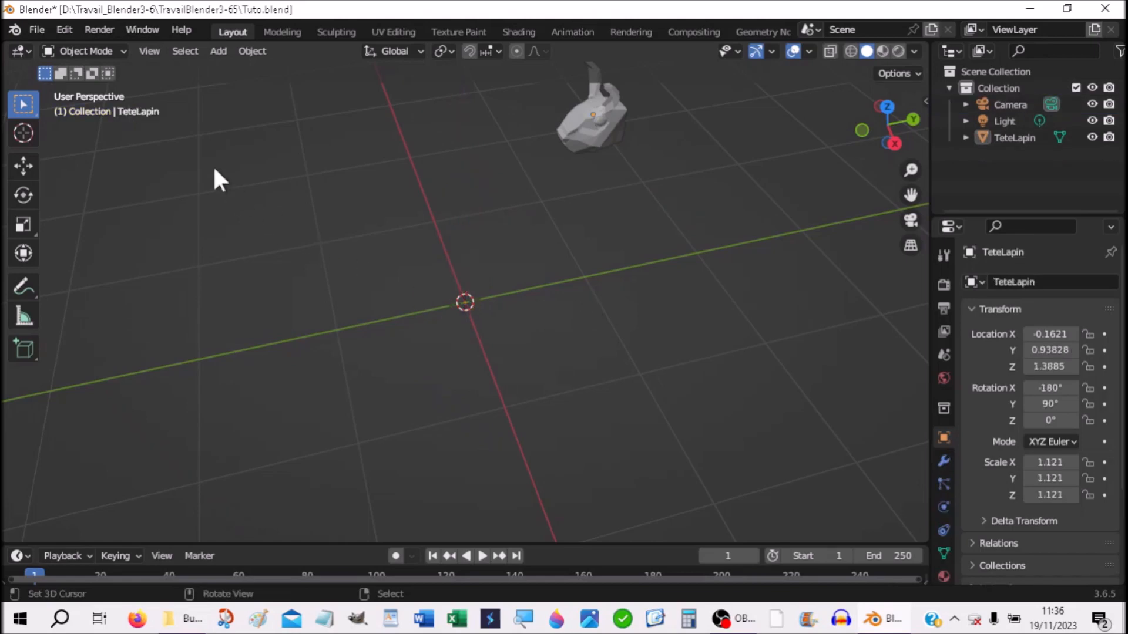
Import the FBX file Standing Up.fbx from the Tuto folder.
{"action": "left_click", "coordinate": [36, 30]}
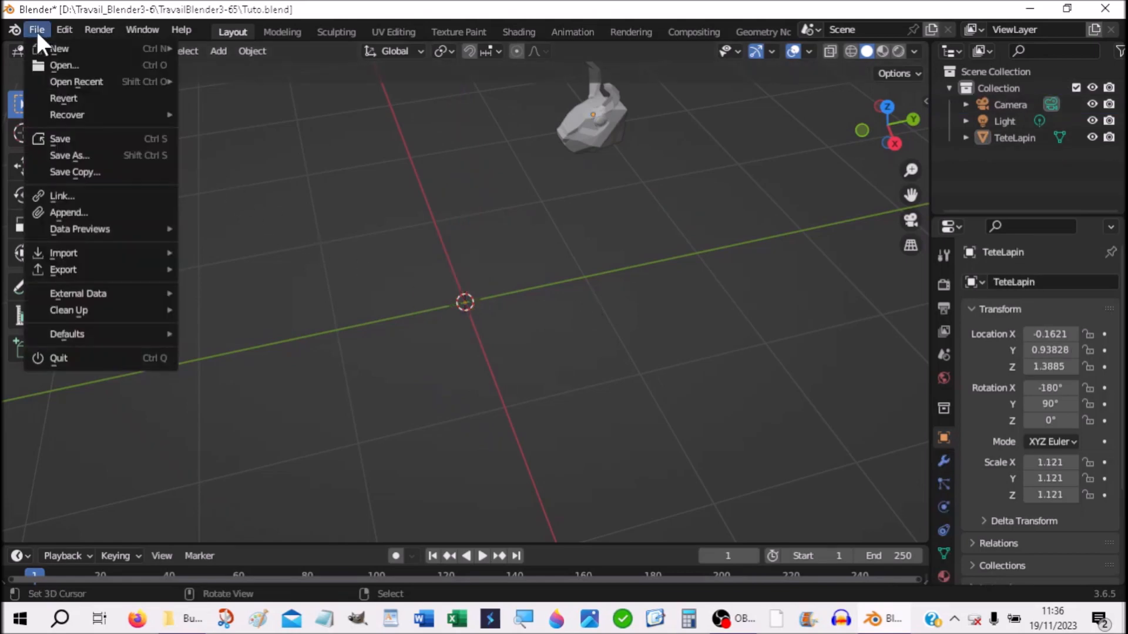
{"action": "mouse_move", "coordinate": [71, 258]}
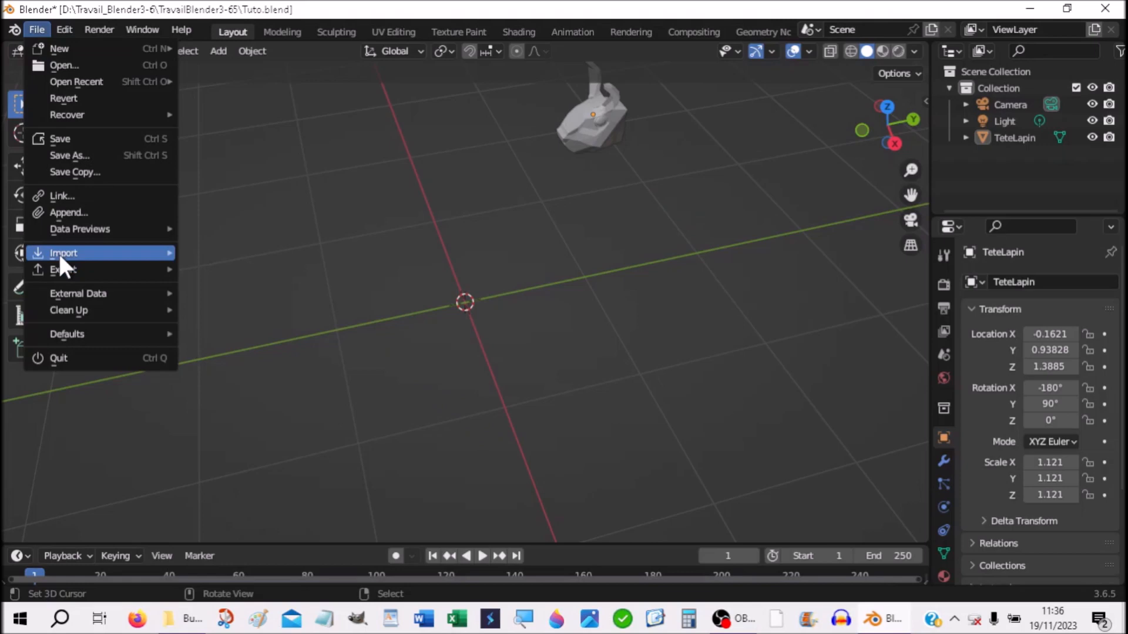
{"action": "mouse_move", "coordinate": [118, 252]}
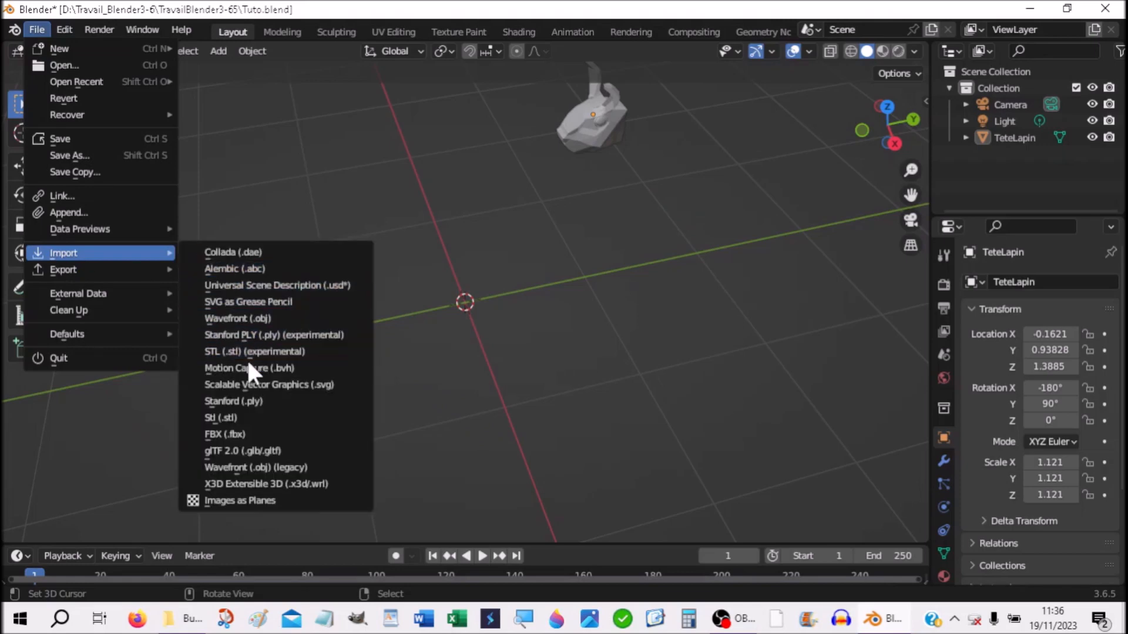
{"action": "left_click", "coordinate": [233, 434]}
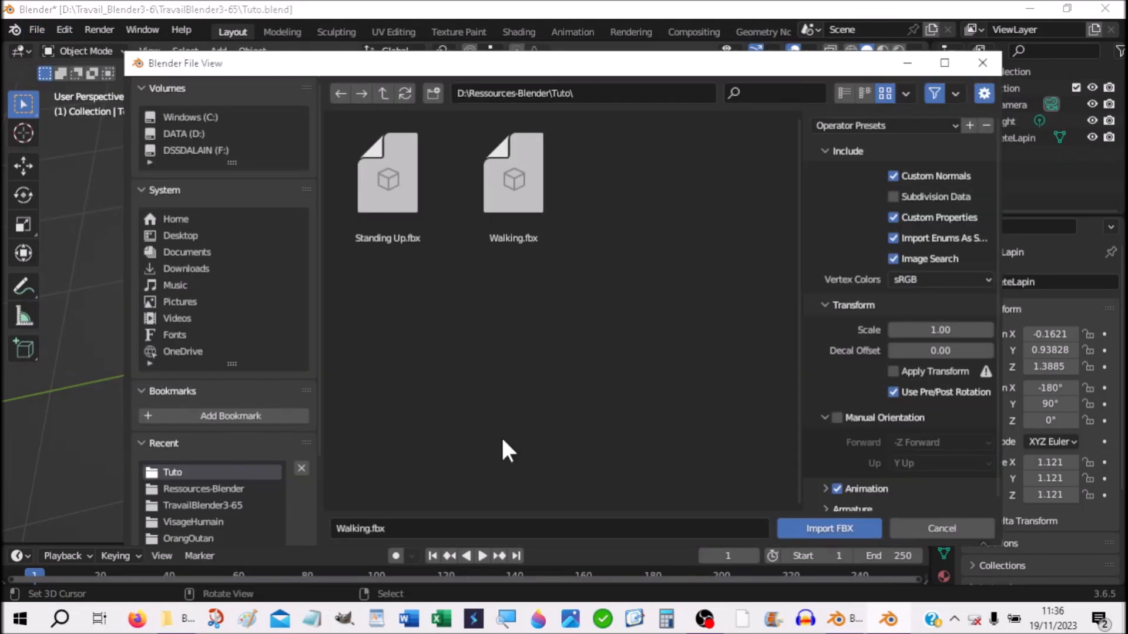
{"action": "left_click", "coordinate": [388, 201]}
{"action": "double_click", "coordinate": [378, 207]}
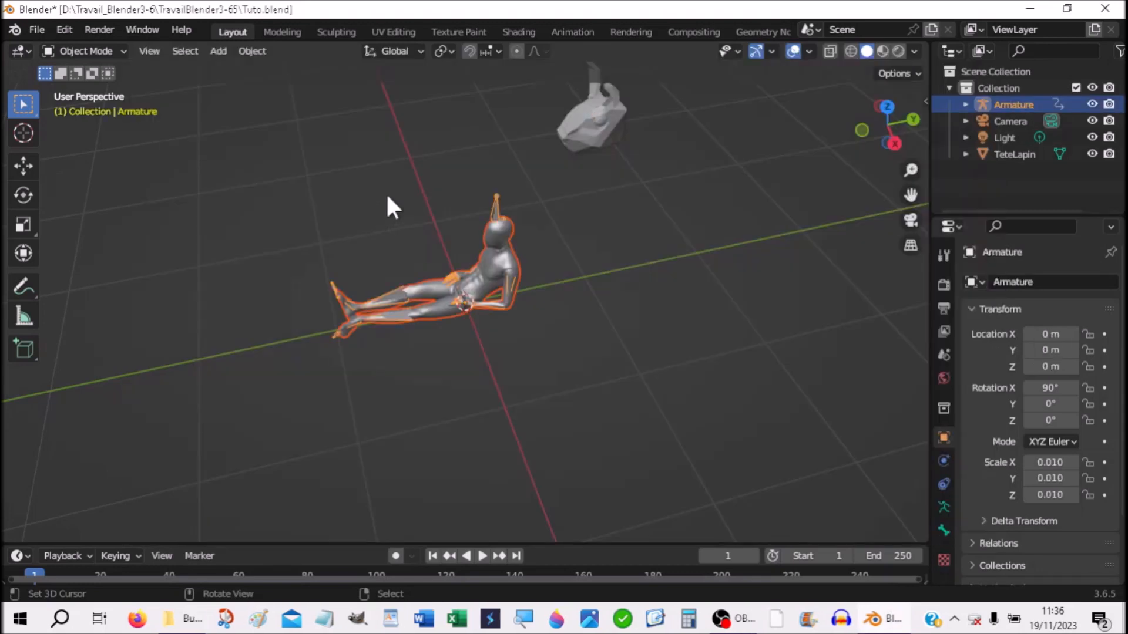
Hide the imported character's Armature in the viewport, leaving its mesh displayed.
{"action": "middle_click_drag", "start_coordinate": [555, 309], "coordinate": [728, 318]}
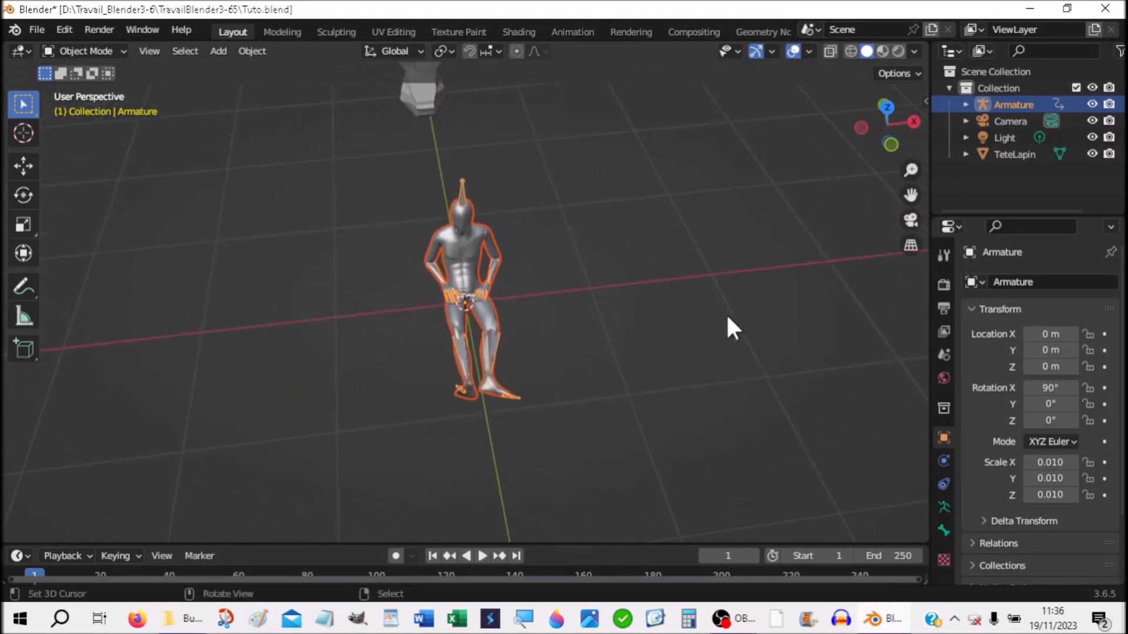
{"action": "scroll", "coordinate": [696, 326], "scroll_direction": "up", "scroll_amount": 5}
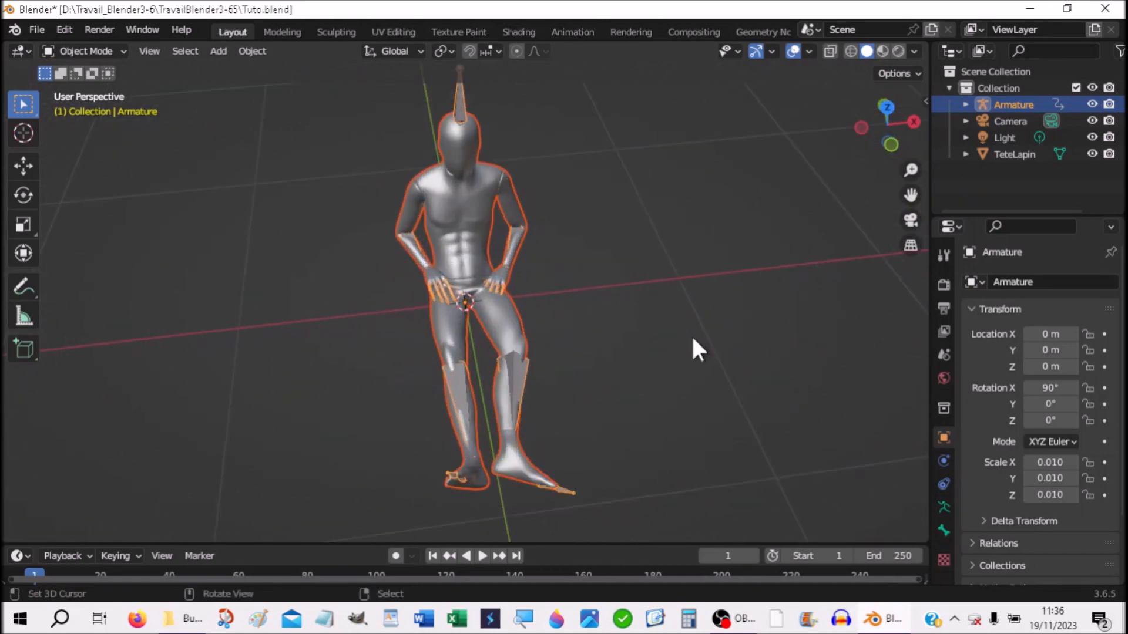
{"action": "left_click", "coordinate": [1091, 102]}
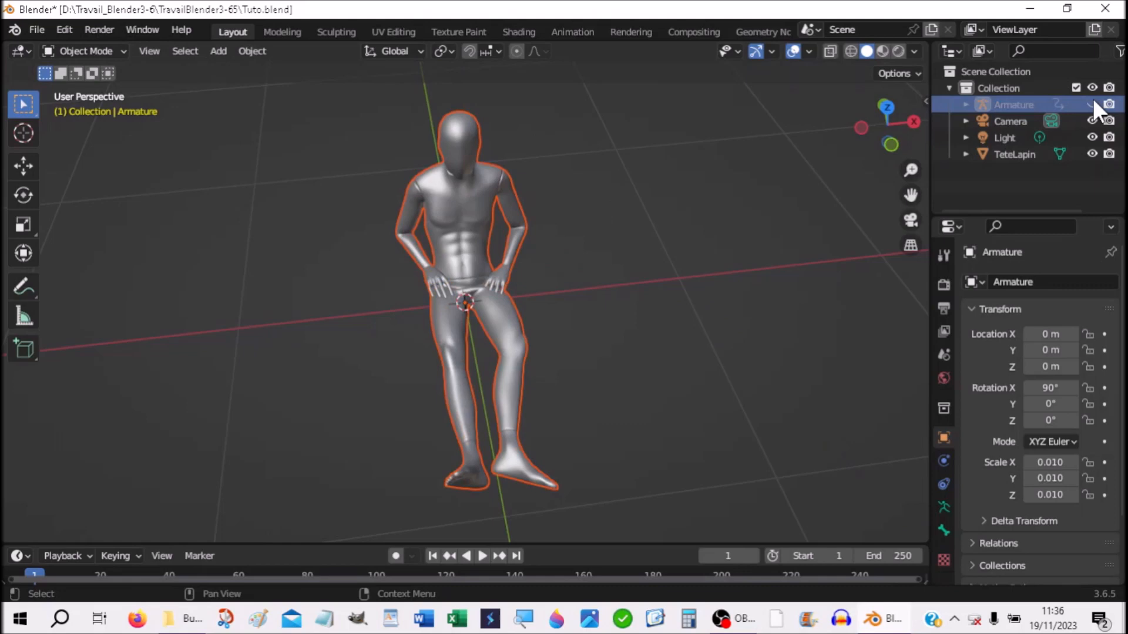
{"action": "middle_click_drag", "start_coordinate": [649, 282], "coordinate": [497, 279]}
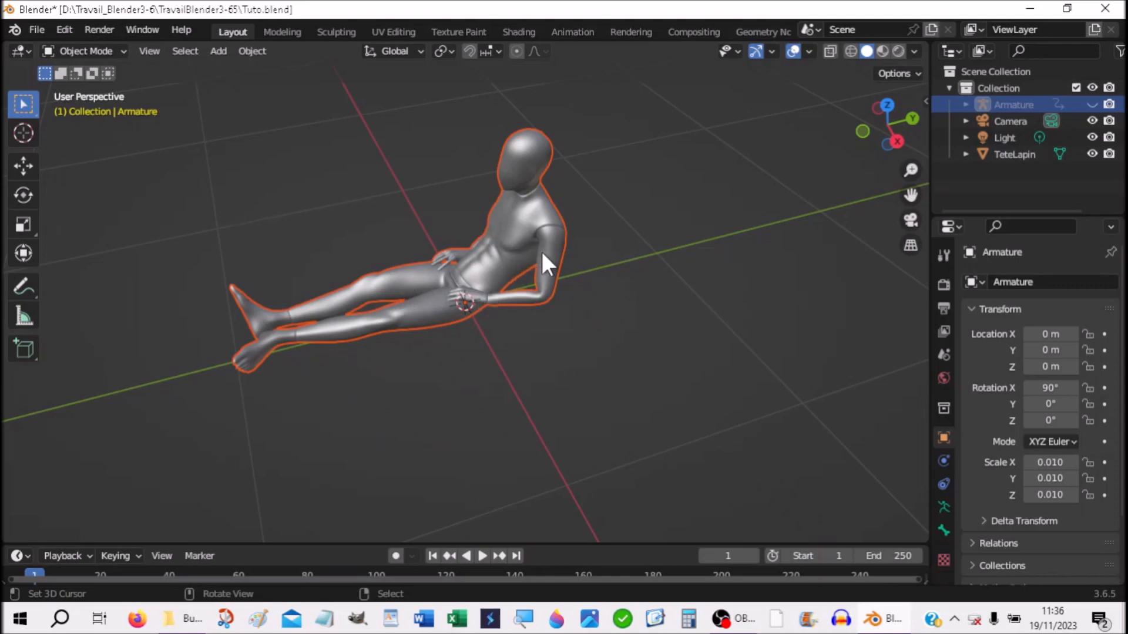
{"action": "scroll", "coordinate": [541, 253], "scroll_direction": "down", "scroll_amount": 4}
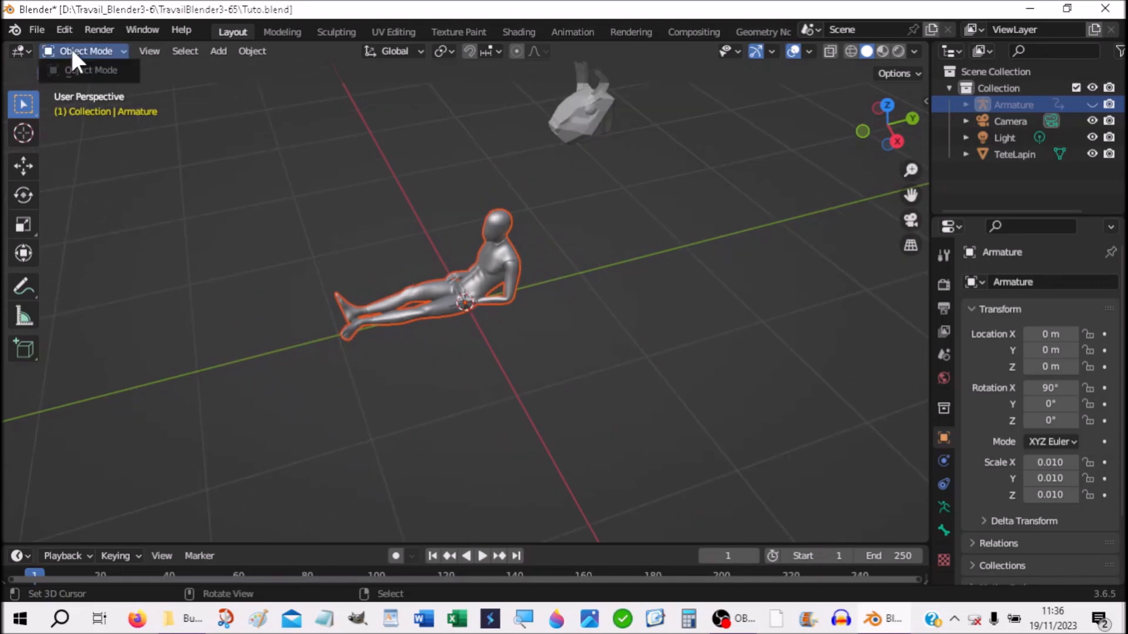
Select the character mesh Ch36 and switch it to Edit Mode, with its head and shoulders seen from the front.
{"action": "left_click", "coordinate": [493, 264]}
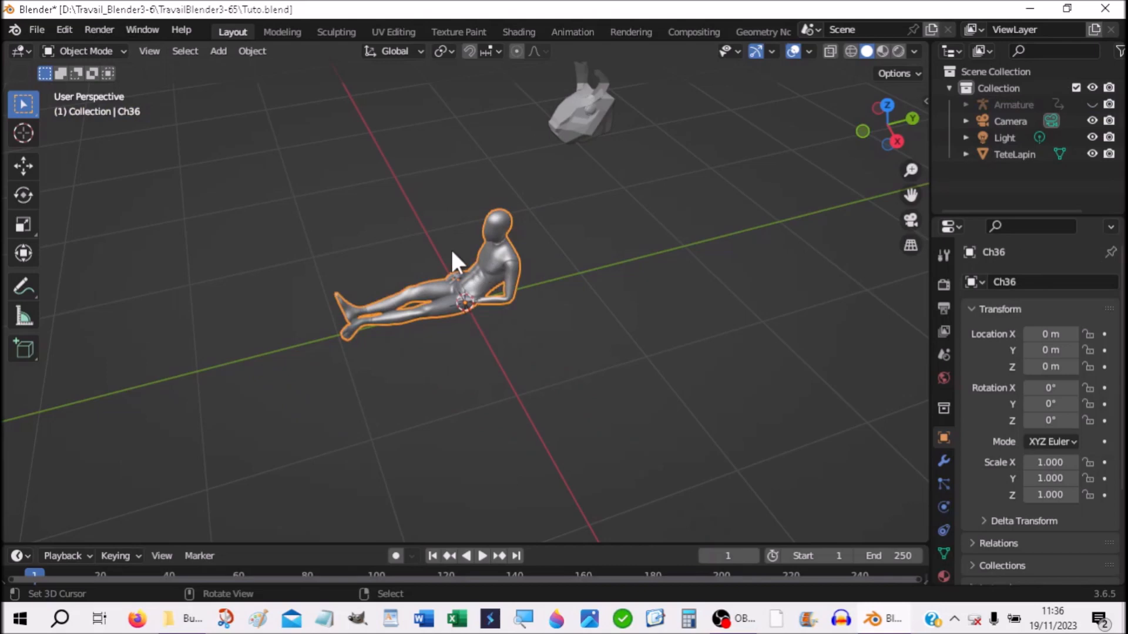
{"action": "left_click", "coordinate": [106, 50]}
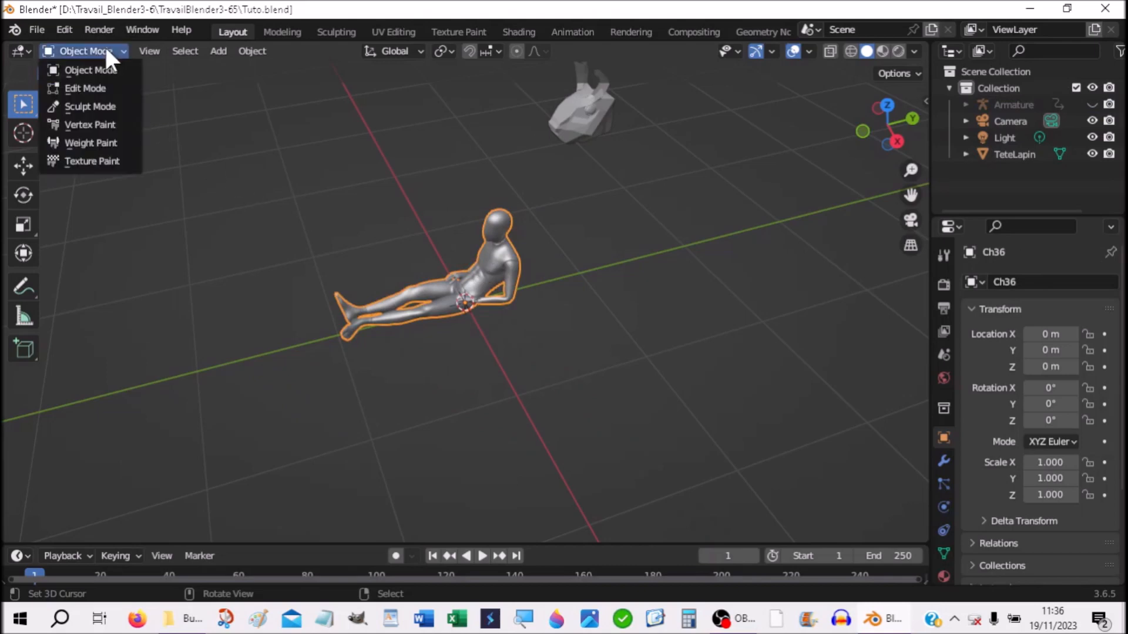
{"action": "left_click", "coordinate": [86, 88]}
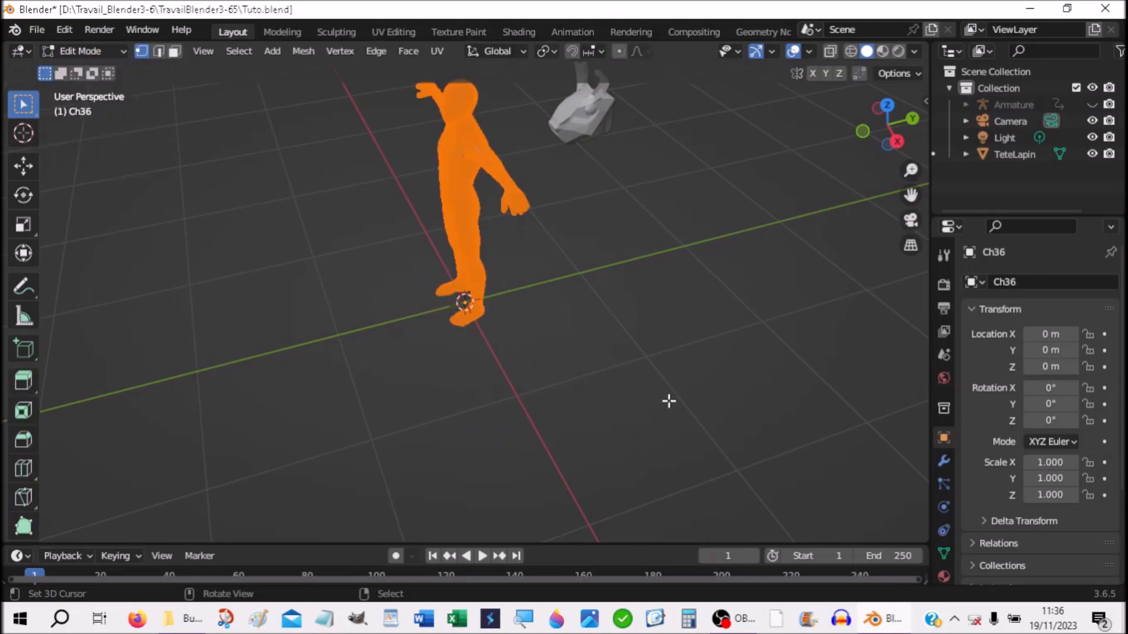
{"action": "middle_click_drag", "start_coordinate": [562, 372], "coordinate": [642, 347]}
{"action": "mouse_move", "coordinate": [610, 295]}
{"action": "middle_mouse_down"}
{"action": "mouse_move", "coordinate": [594, 276]}
{"action": "mouse_move", "coordinate": [607, 307]}
{"action": "mouse_move", "coordinate": [622, 305]}
{"action": "middle_mouse_up"}
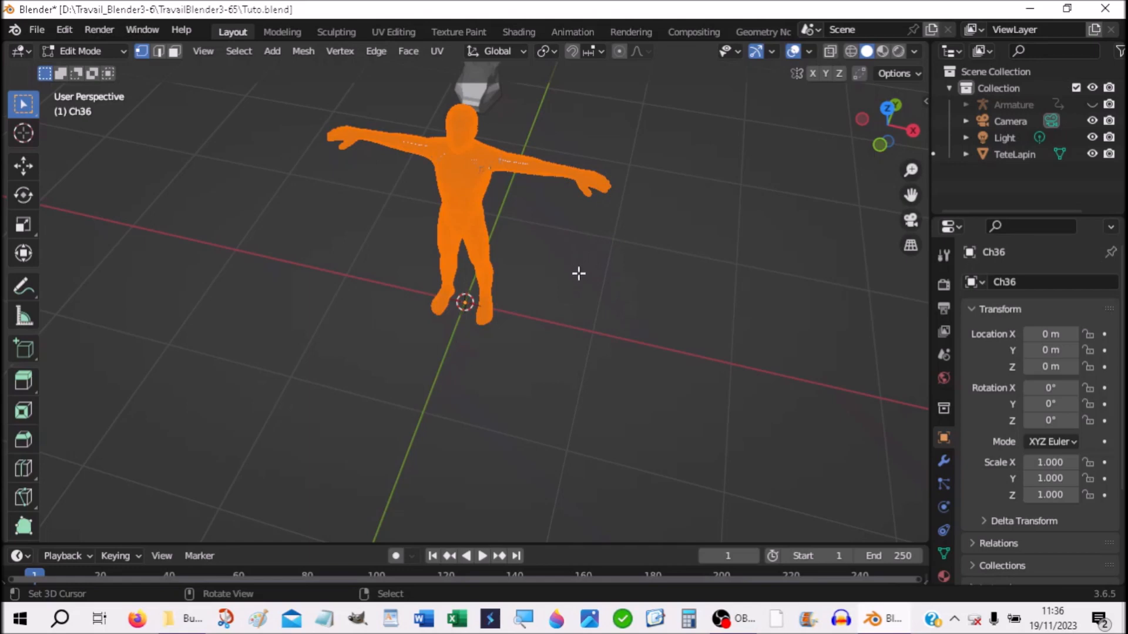
Try to delete the head vertices of Ch36 using Circle Select in solid shading.
{"action": "middle_click_drag", "start_coordinate": [578, 270], "coordinate": [601, 381]}
{"action": "middle_click_drag", "start_coordinate": [638, 242], "coordinate": [656, 217]}
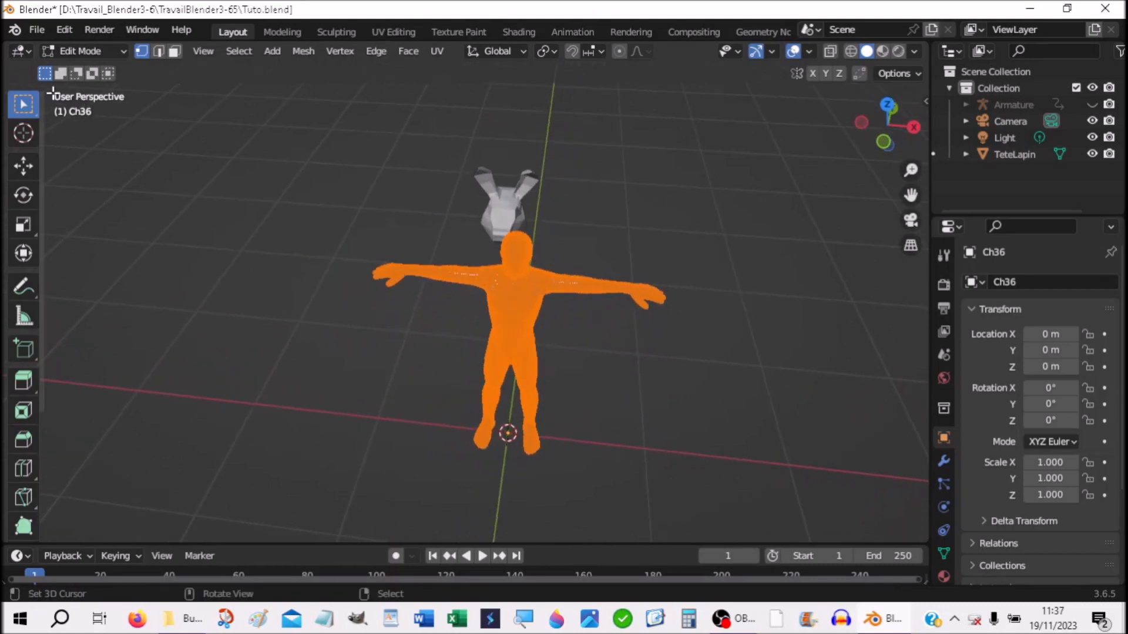
{"action": "left_click", "coordinate": [21, 167]}
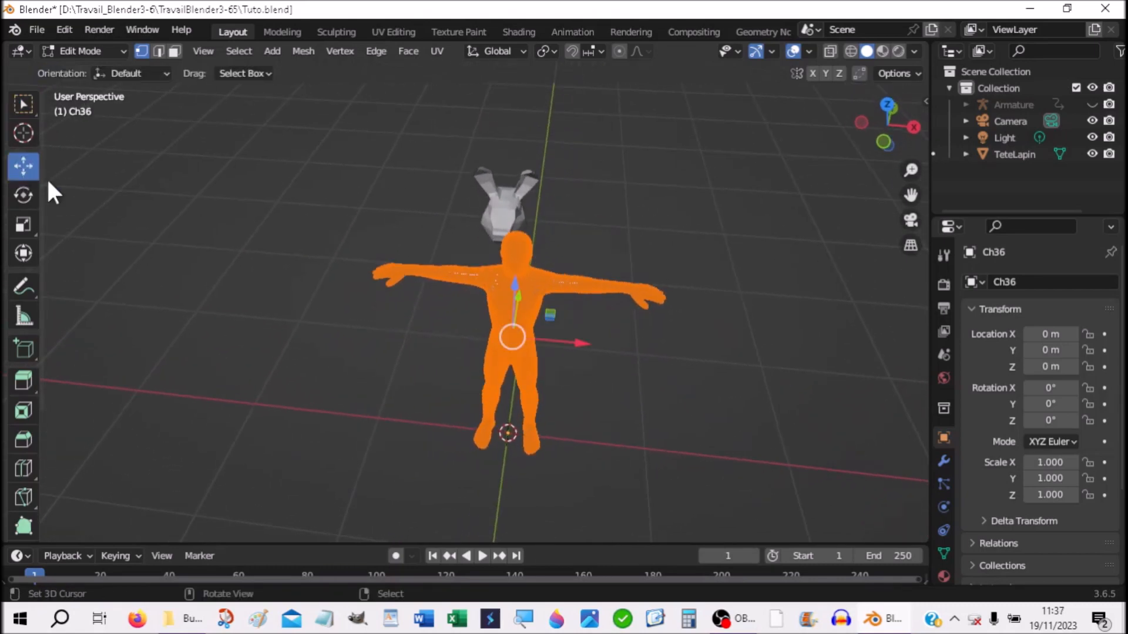
{"action": "left_click", "coordinate": [509, 226]}
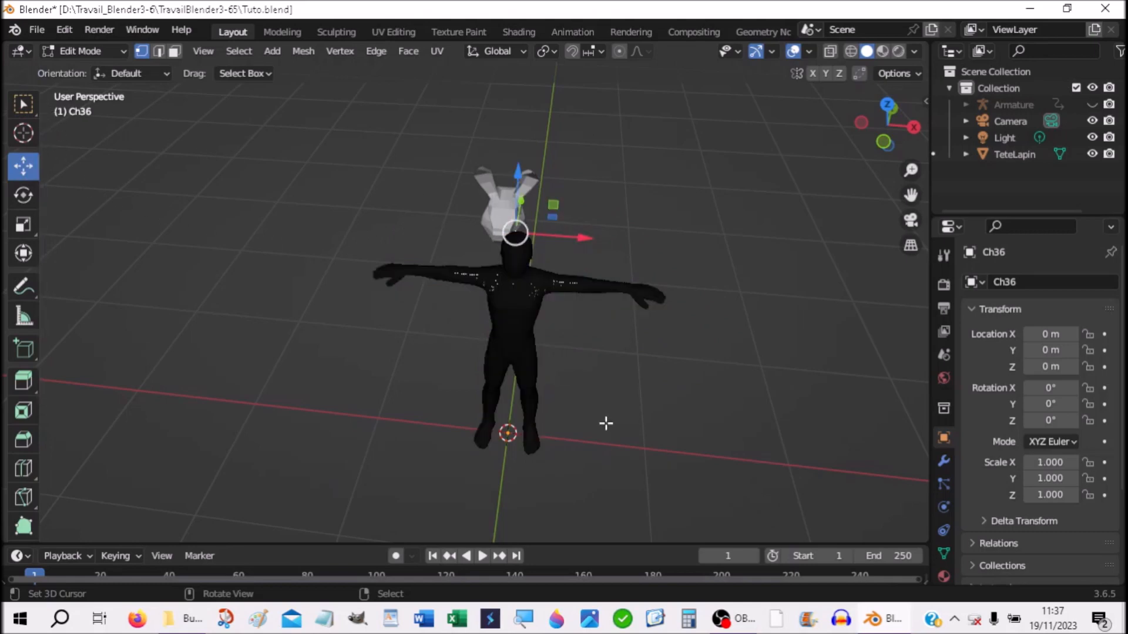
{"action": "middle_click_drag", "start_coordinate": [604, 423], "coordinate": [628, 335]}
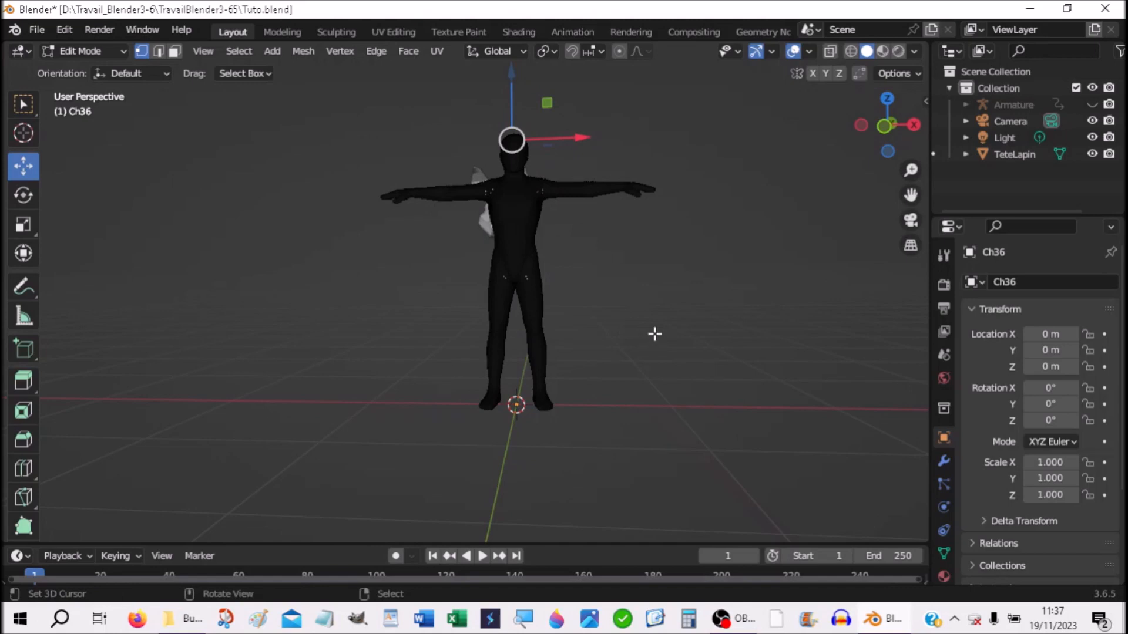
{"action": "key", "text": "c"}
{"action": "left_click", "coordinate": [515, 144]}
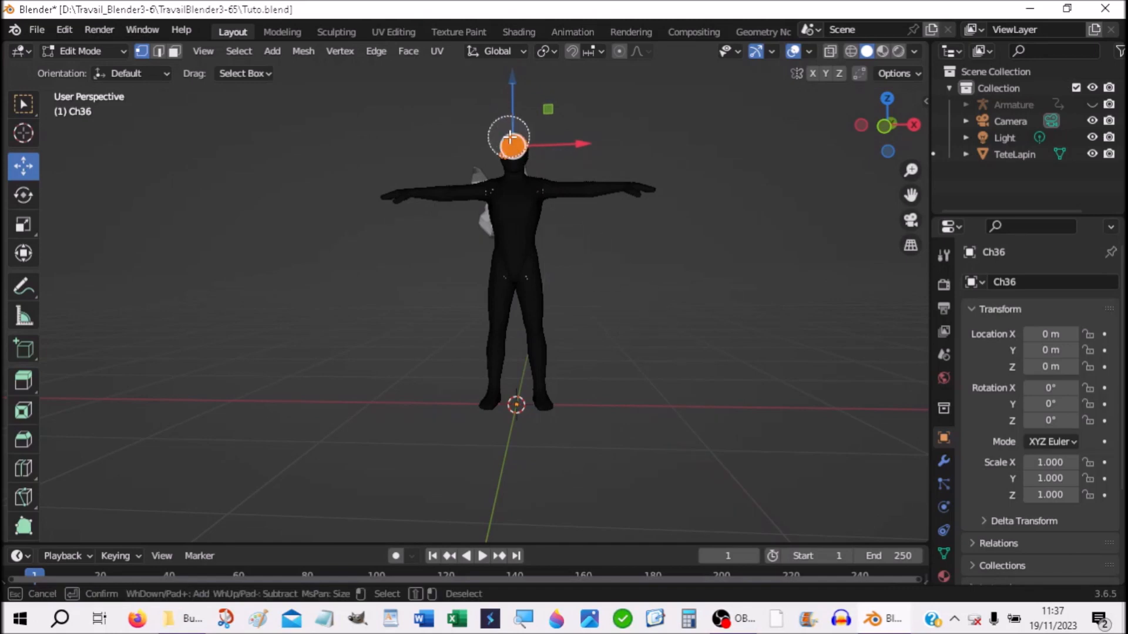
{"action": "left_click_drag", "start_coordinate": [518, 144], "coordinate": [515, 153]}
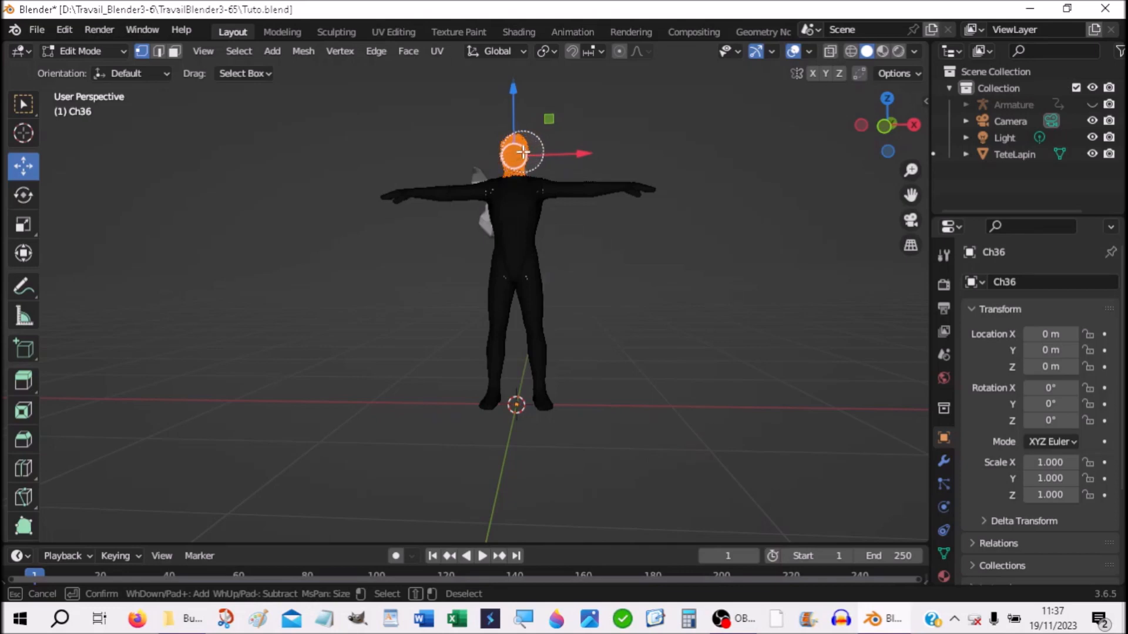
{"action": "key", "text": "Escape"}
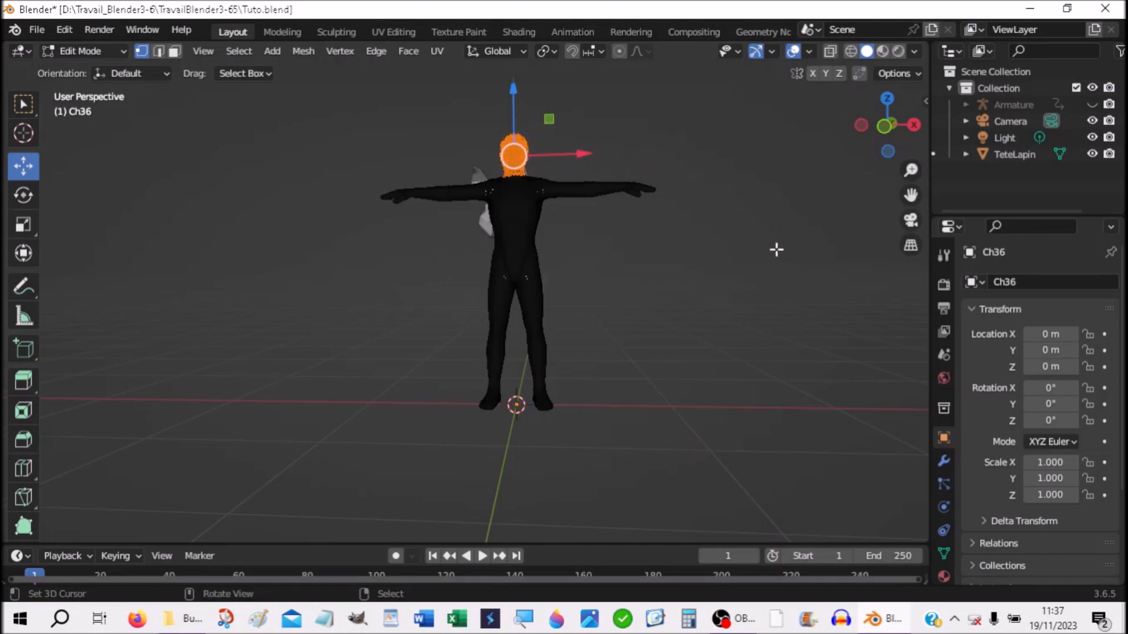
{"action": "key", "text": "x"}
{"action": "left_click", "coordinate": [773, 247]}
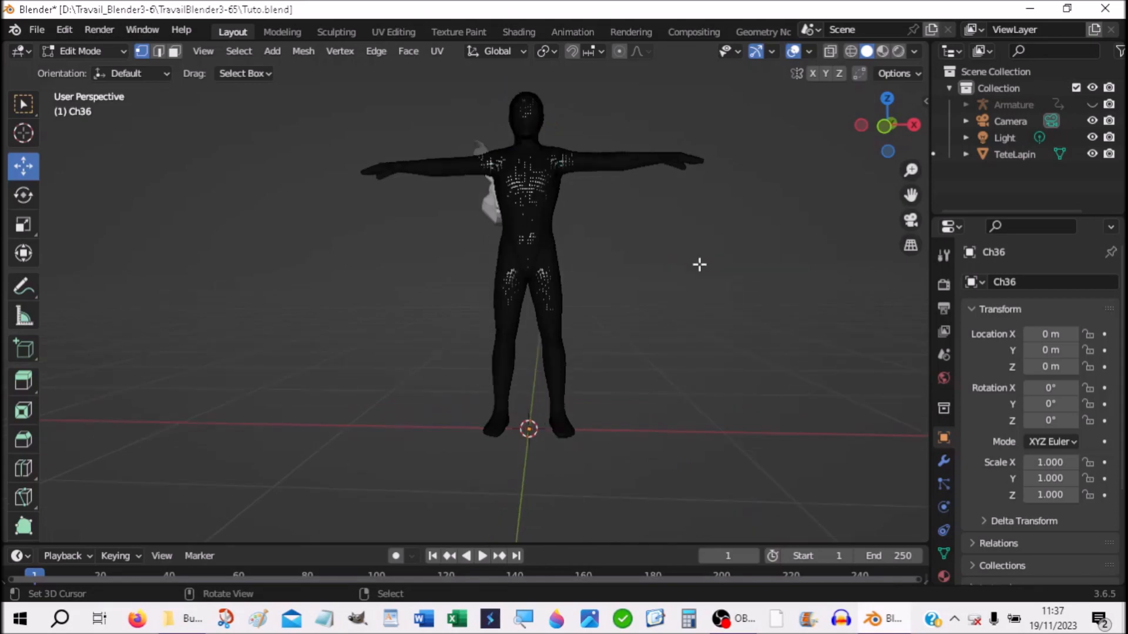
Circle-select all vertices of Ch36's head in wireframe shading and delete them, leaving the body from the neck down.
{"action": "scroll", "coordinate": [699, 265], "scroll_direction": "up", "scroll_amount": 3}
{"action": "middle_click_drag", "start_coordinate": [700, 265], "coordinate": [697, 312]}
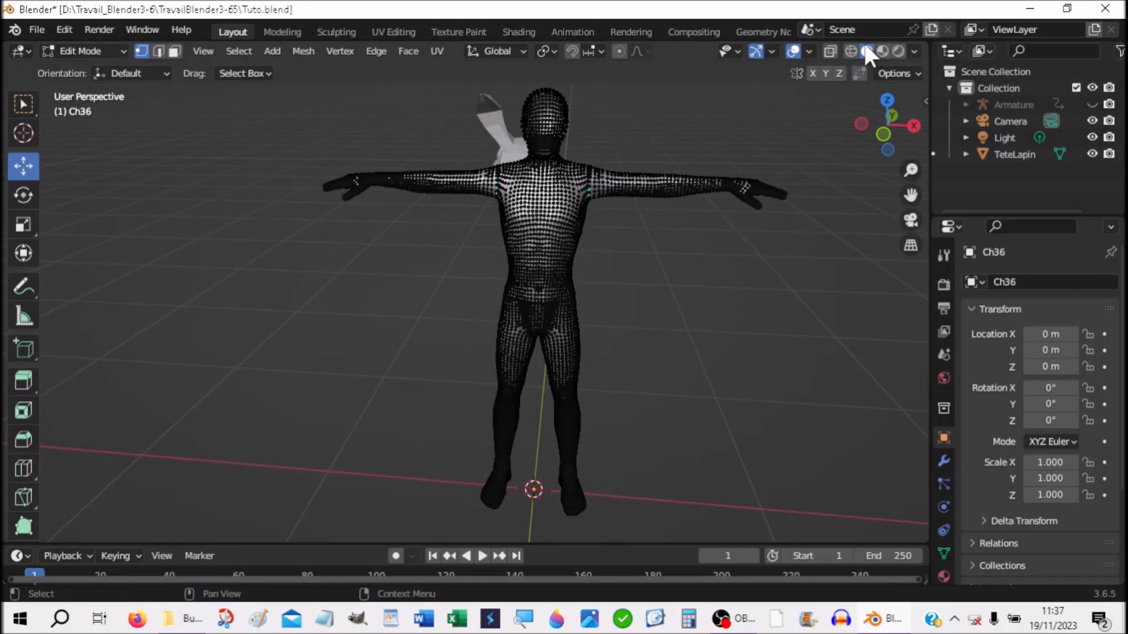
{"action": "left_click", "coordinate": [851, 52]}
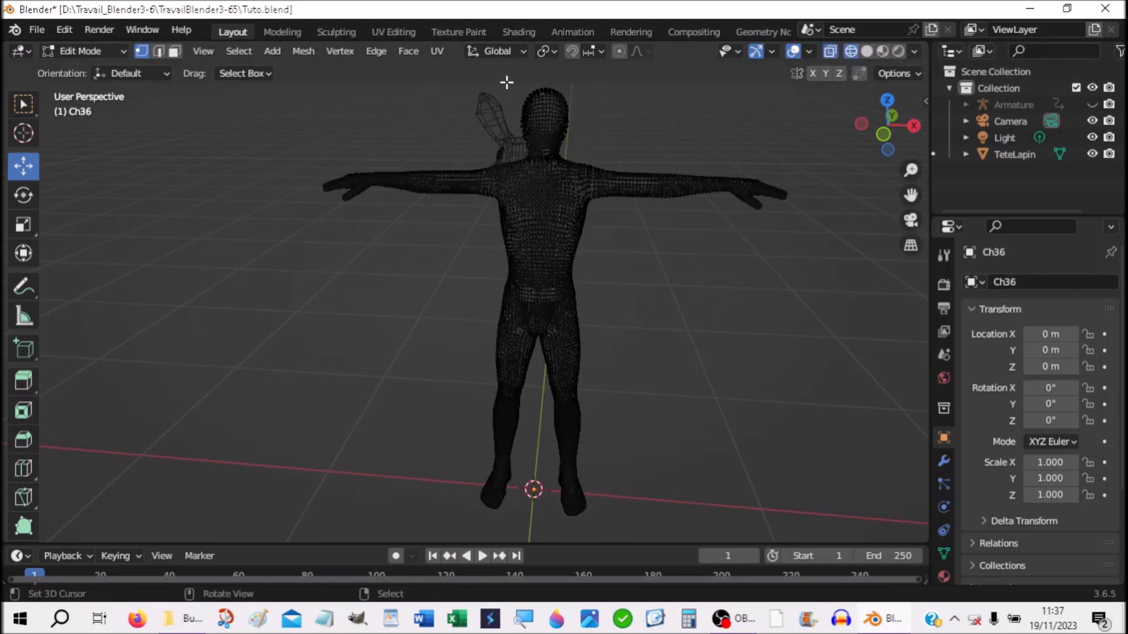
{"action": "key", "text": "c"}
{"action": "mouse_move", "coordinate": [507, 82]}
{"action": "left_mouse_down"}
{"action": "mouse_move", "coordinate": [541, 97]}
{"action": "mouse_move", "coordinate": [537, 131]}
{"action": "mouse_move", "coordinate": [559, 112]}
{"action": "left_mouse_up"}
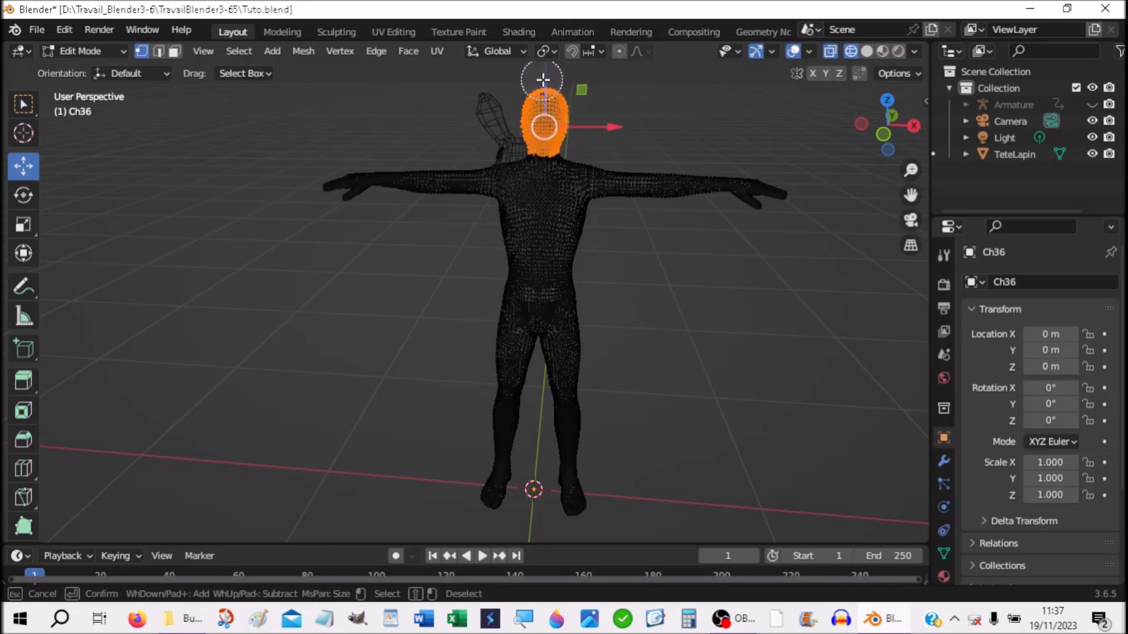
{"action": "key", "text": "Escape"}
{"action": "key", "text": "x"}
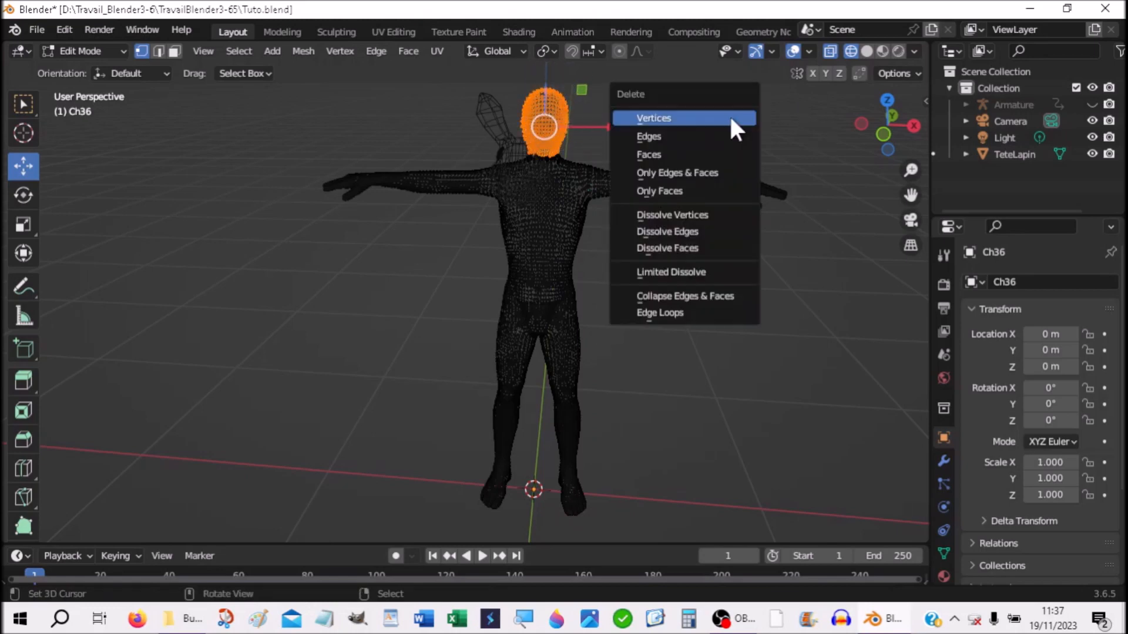
{"action": "left_click", "coordinate": [729, 117]}
{"action": "middle_click_drag", "start_coordinate": [720, 121], "coordinate": [597, 131]}
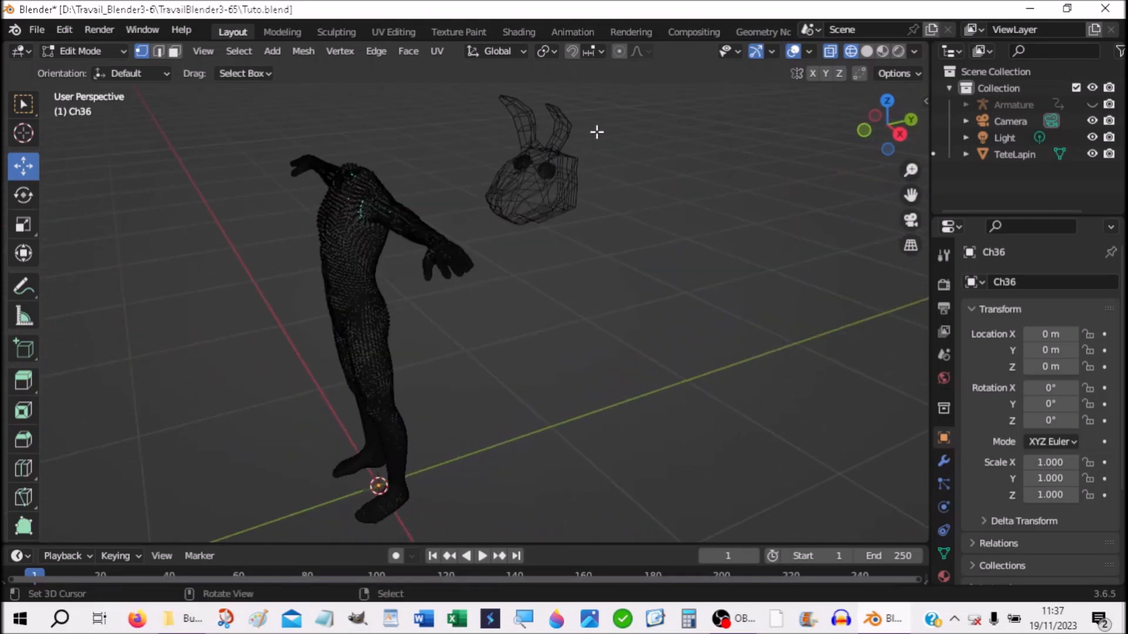
Return Ch36 to Object Mode, restore solid shading and deselect the body.
{"action": "key", "text": "Tab"}
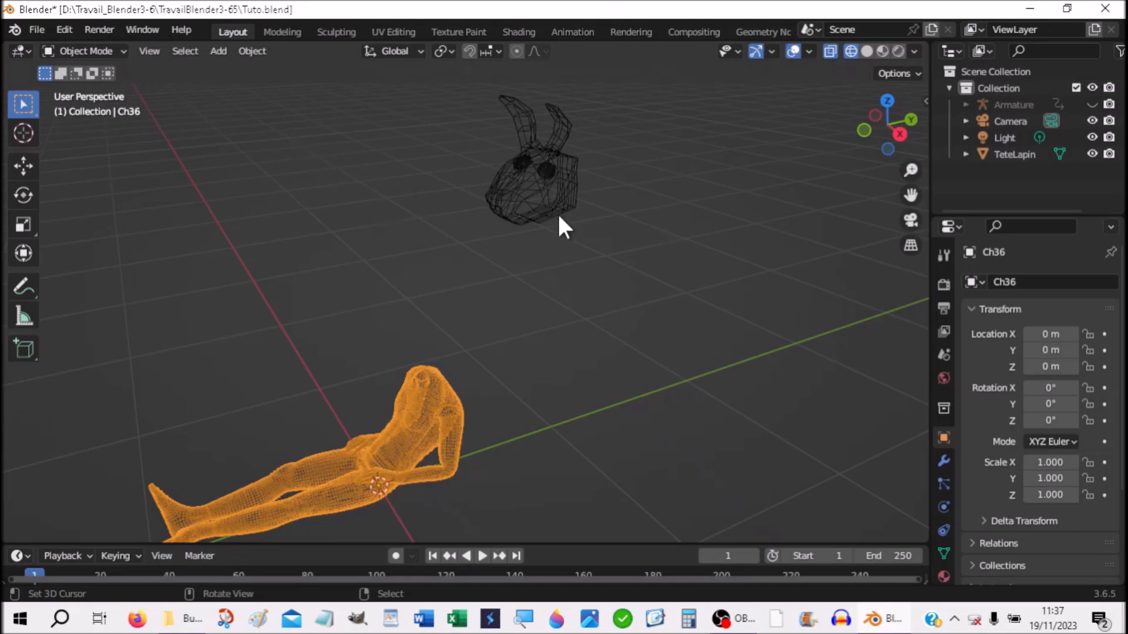
{"action": "left_click", "coordinate": [866, 51]}
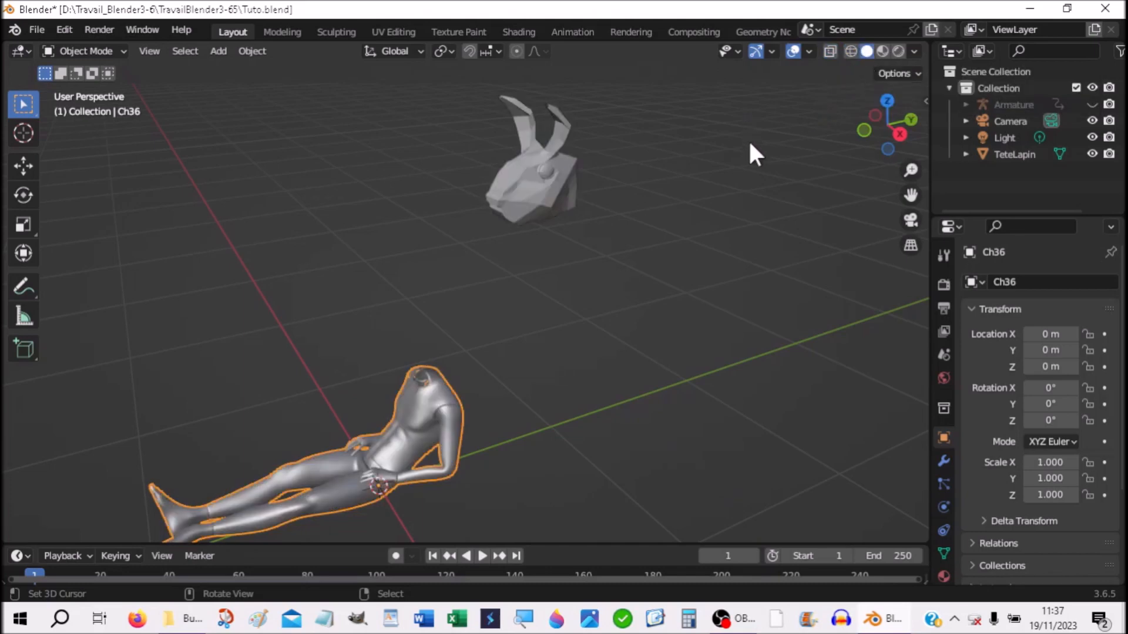
{"action": "left_click", "coordinate": [763, 179]}
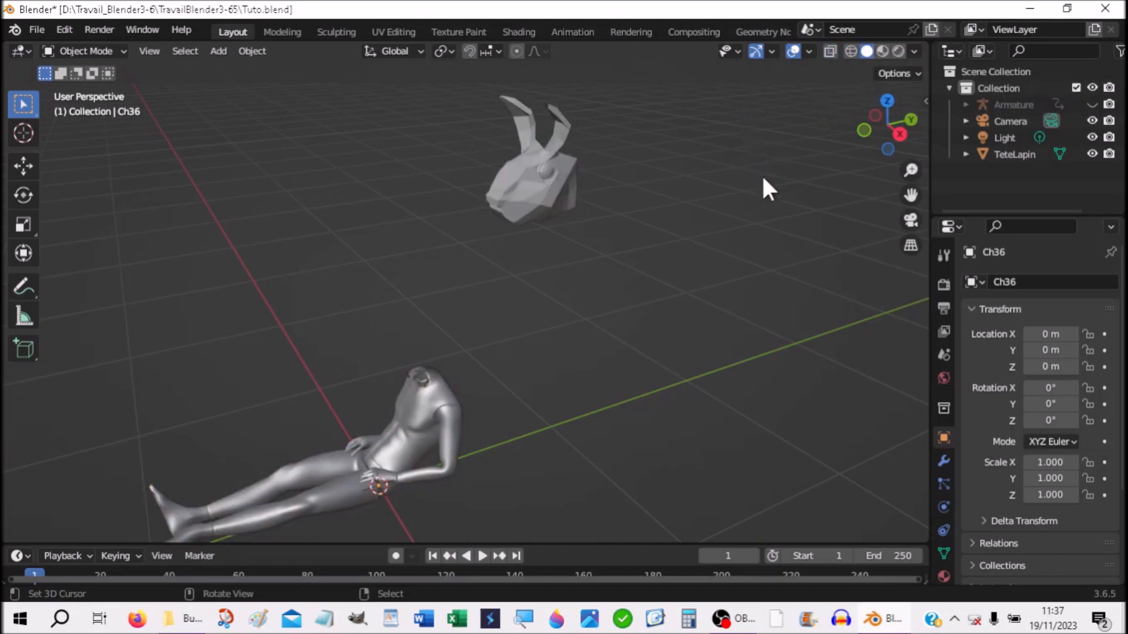
Move the TeteLapin rabbit head down over the body's open neck, to about X -0.16, Y 0.32, Z 0.64.
{"action": "left_click", "coordinate": [23, 165]}
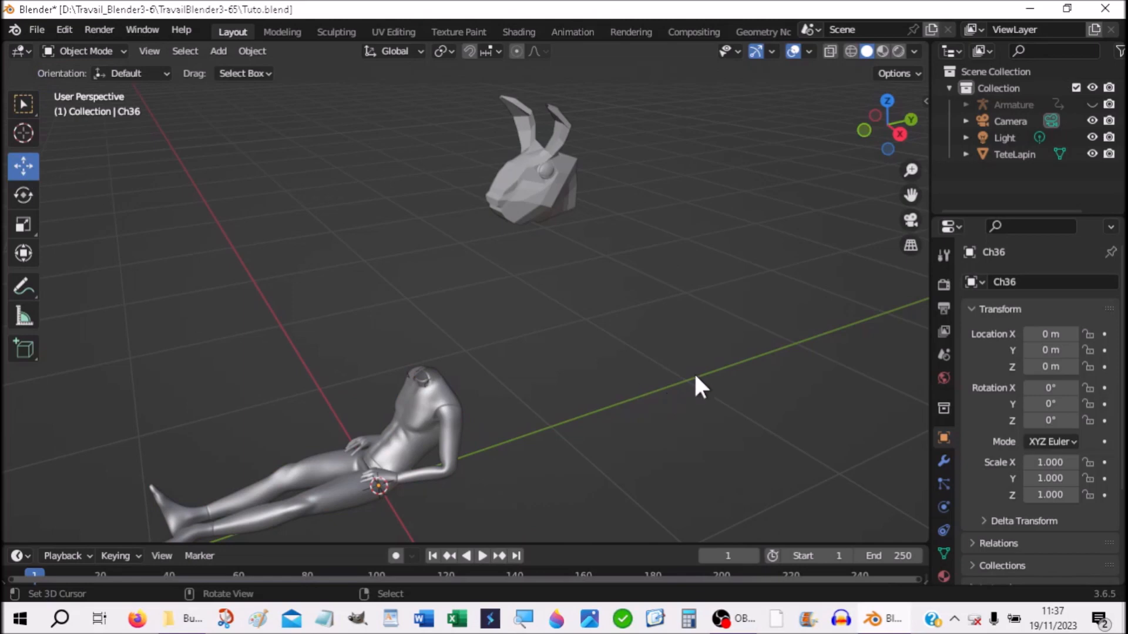
{"action": "left_click", "coordinate": [554, 199]}
{"action": "left_click_drag", "start_coordinate": [533, 124], "coordinate": [472, 348]}
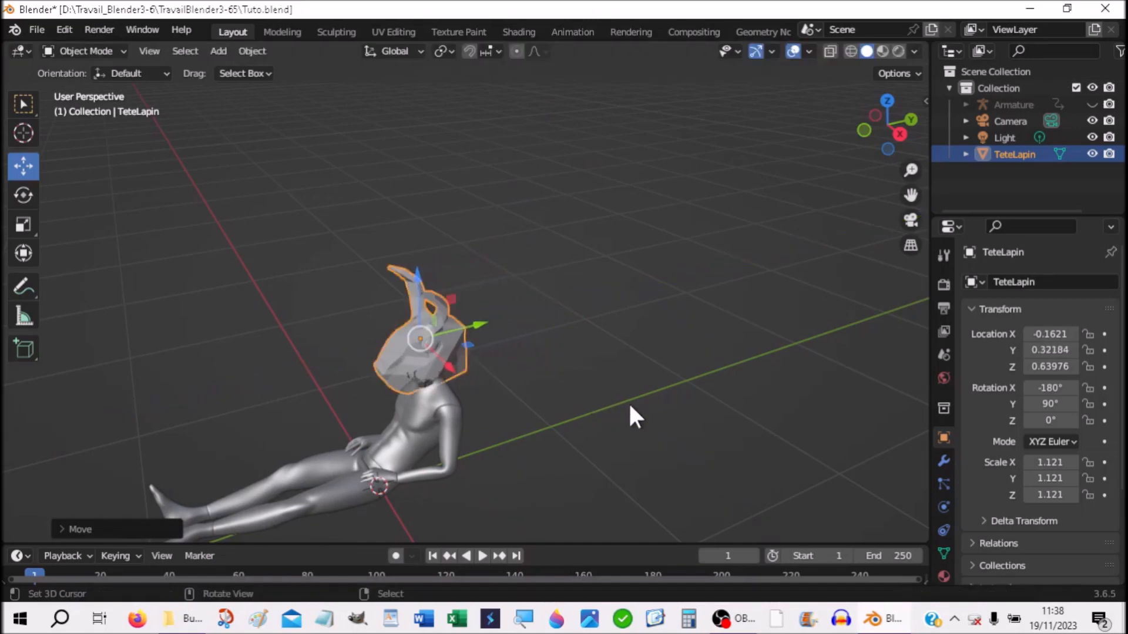
Centre TeteLapin over the neck by moving it along X to about 0.006 and along Y to about 0.27.
{"action": "middle_click_drag", "start_coordinate": [628, 395], "coordinate": [397, 368]}
{"action": "left_click_drag", "start_coordinate": [310, 290], "coordinate": [261, 291]}
{"action": "left_click_drag", "start_coordinate": [342, 294], "coordinate": [313, 297]}
{"action": "scroll", "coordinate": [420, 381], "scroll_direction": "up", "scroll_amount": 1}
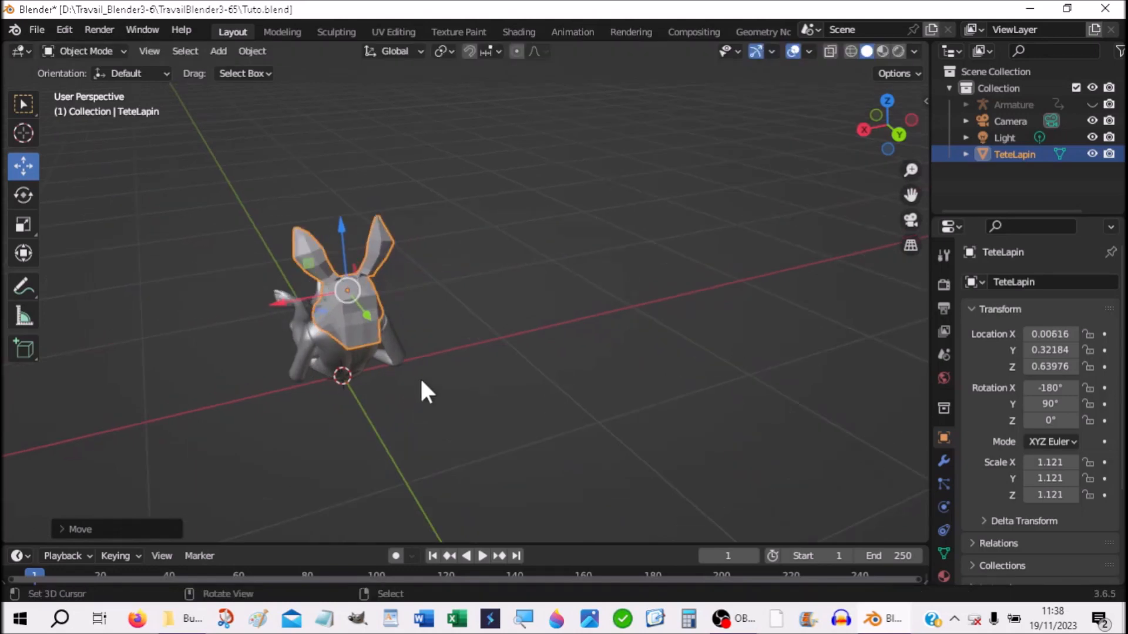
{"action": "scroll", "coordinate": [420, 381], "scroll_direction": "up", "scroll_amount": 1}
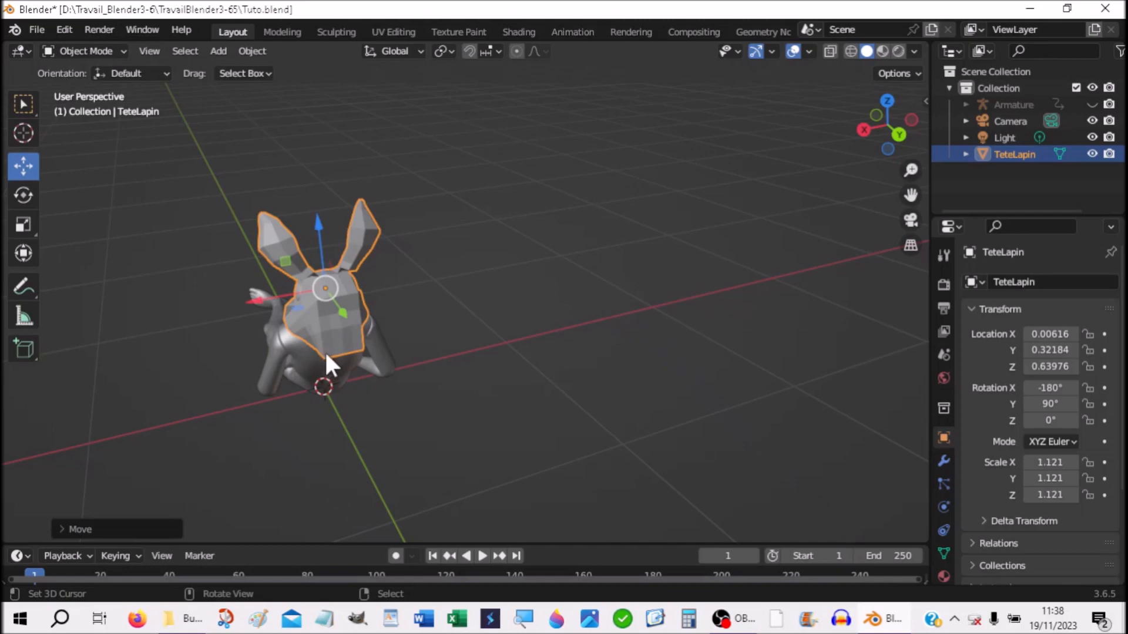
{"action": "middle_click_drag", "start_coordinate": [409, 405], "coordinate": [464, 418]}
{"action": "left_click_drag", "start_coordinate": [355, 369], "coordinate": [337, 350]}
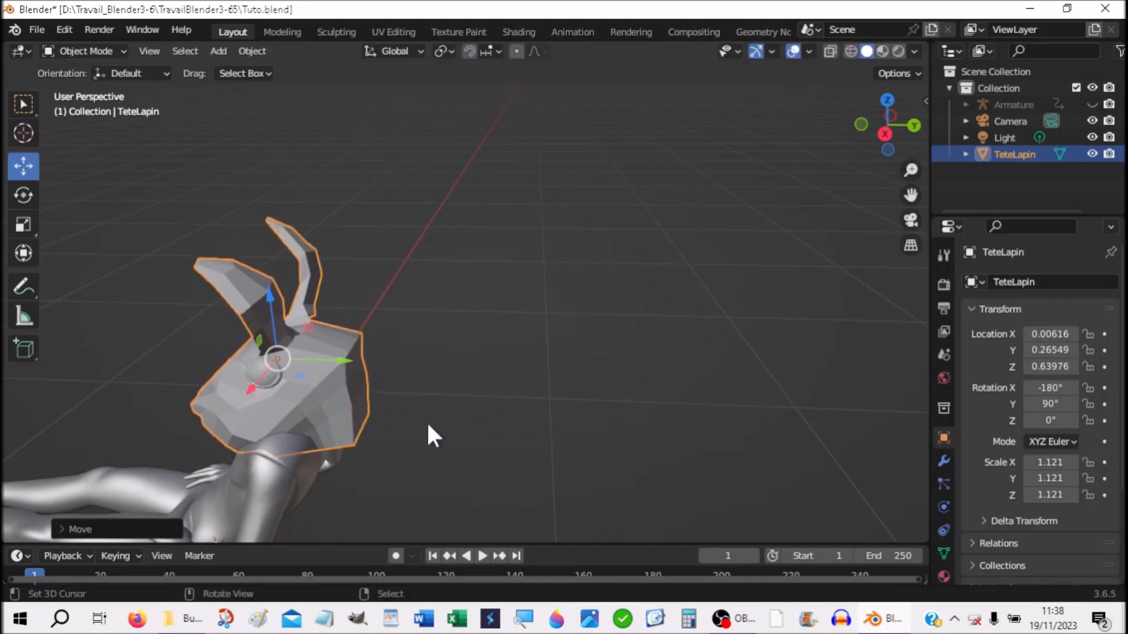
Scale TeteLapin down uniformly to about 0.81 and move it along Y to about 0.21.
{"action": "key", "text": "s"}
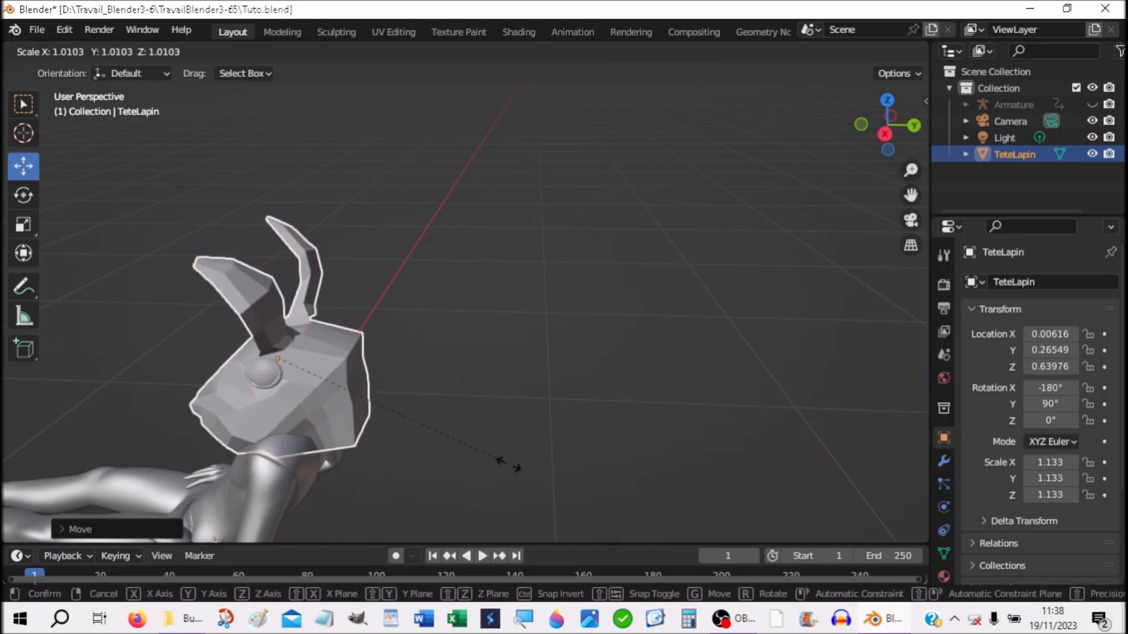
{"action": "left_click", "coordinate": [432, 452]}
{"action": "mouse_move", "coordinate": [453, 455]}
{"action": "middle_mouse_down"}
{"action": "mouse_move", "coordinate": [320, 453]}
{"action": "mouse_move", "coordinate": [355, 481]}
{"action": "mouse_move", "coordinate": [465, 448]}
{"action": "middle_mouse_up"}
{"action": "left_click_drag", "start_coordinate": [361, 360], "coordinate": [337, 354]}
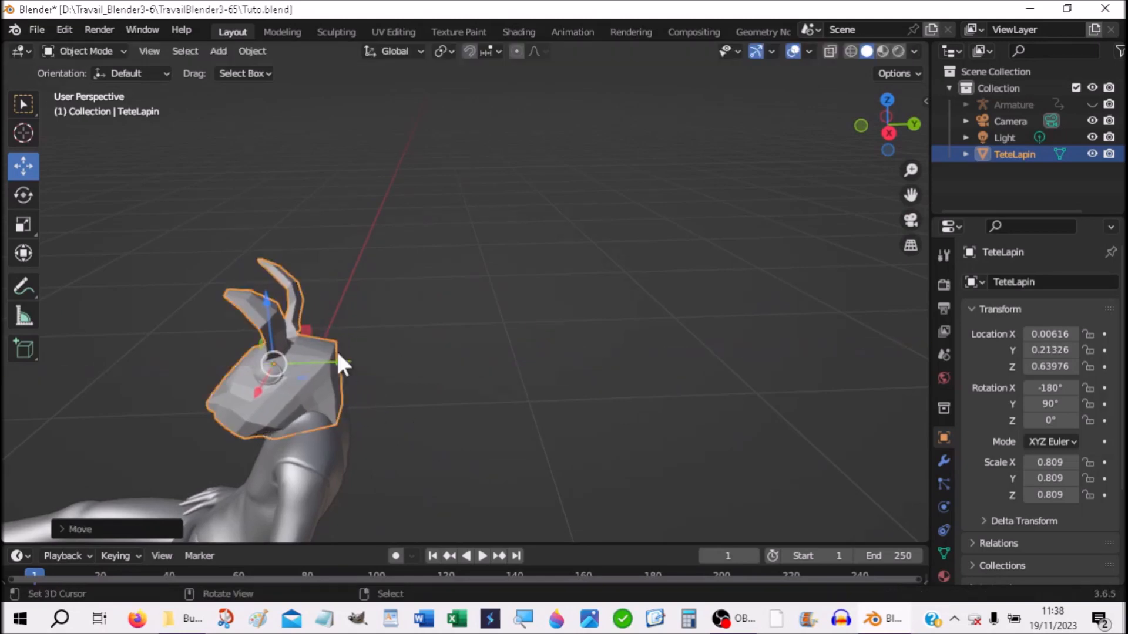
Check the rabbit head from the front and scale it uniformly to about 0.75 to match the shoulders.
{"action": "middle_click_drag", "start_coordinate": [495, 467], "coordinate": [670, 446]}
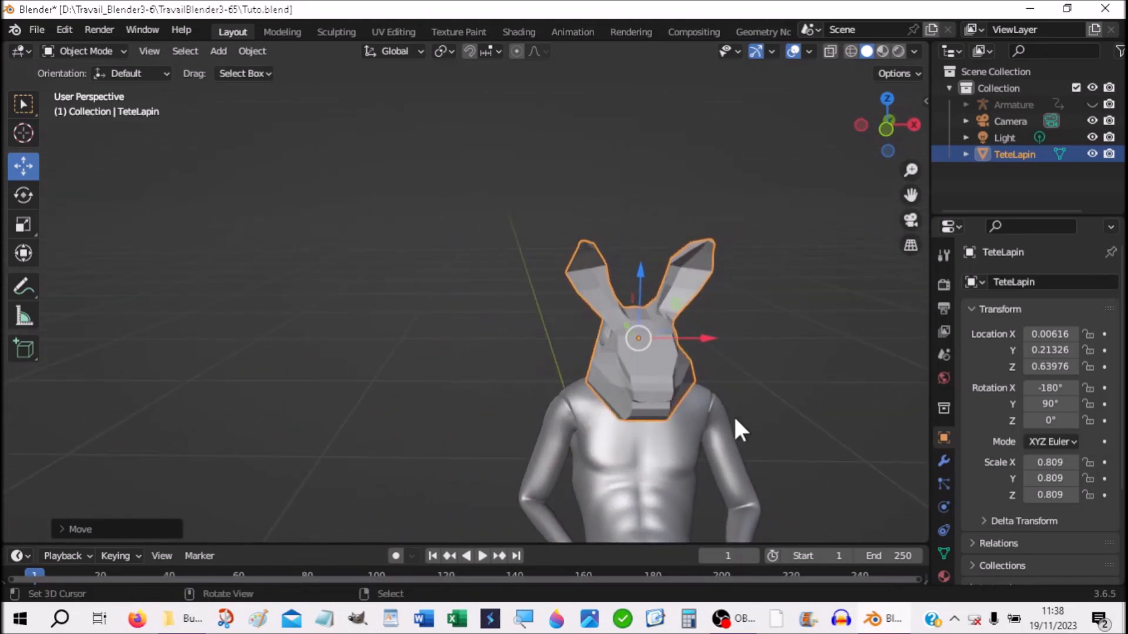
{"action": "key", "text": "s"}
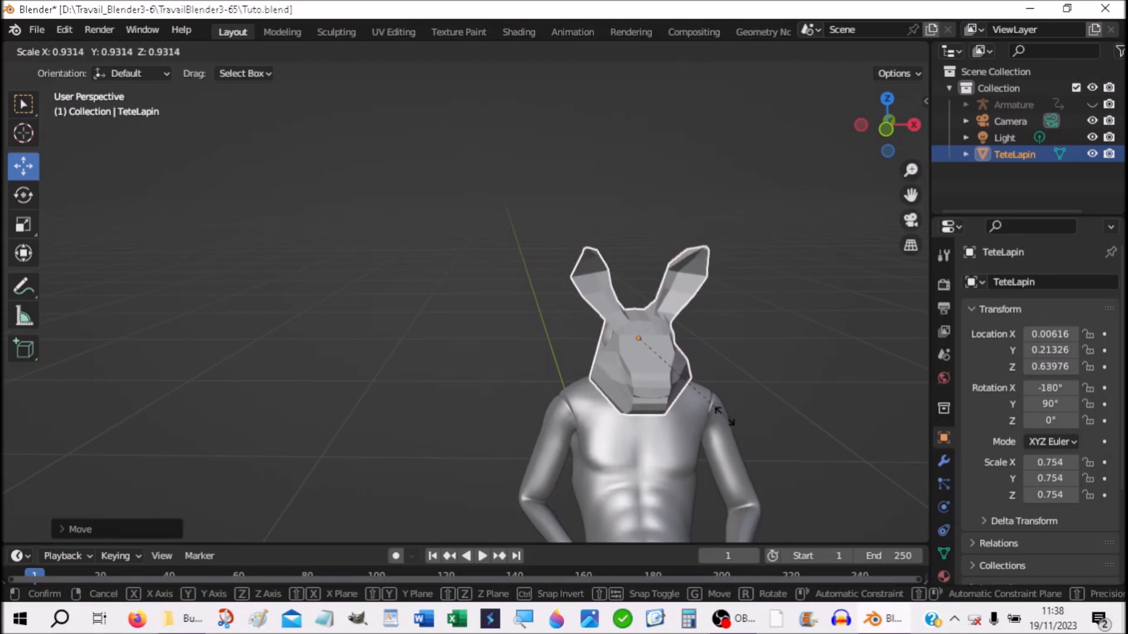
{"action": "left_click", "coordinate": [744, 449]}
Unhide the Armature in the viewport and deselect everything, with the head bones seen beside the rabbit head.
{"action": "middle_click_drag", "start_coordinate": [797, 387], "coordinate": [618, 308], "text": "shift"}
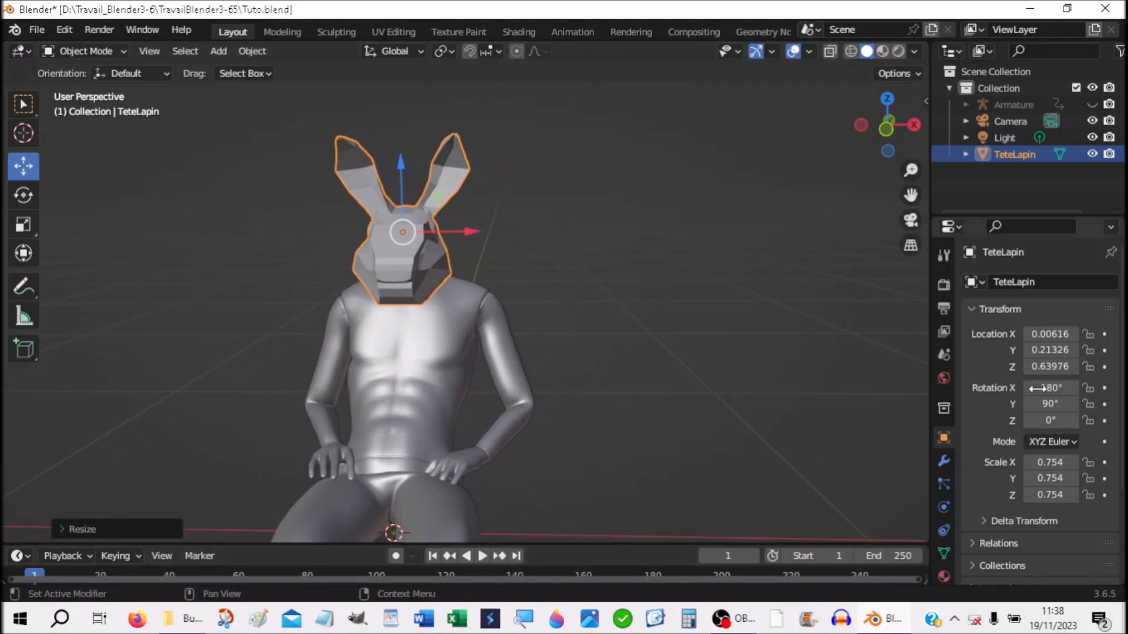
{"action": "left_click", "coordinate": [1091, 104]}
{"action": "left_click", "coordinate": [833, 256]}
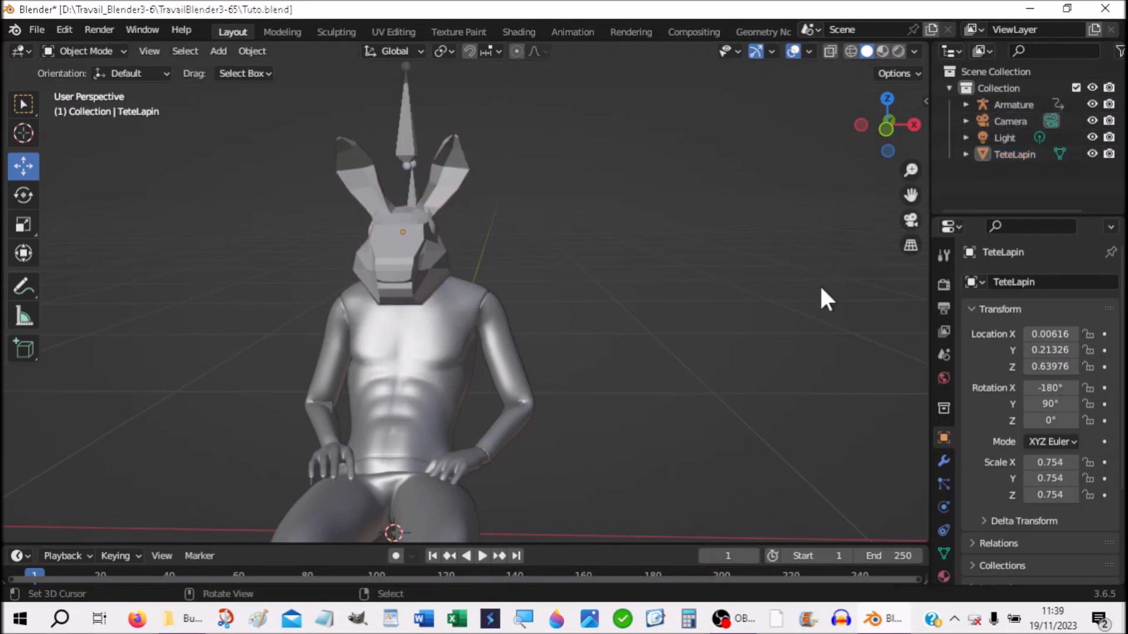
{"action": "middle_click_drag", "start_coordinate": [710, 254], "coordinate": [608, 290]}
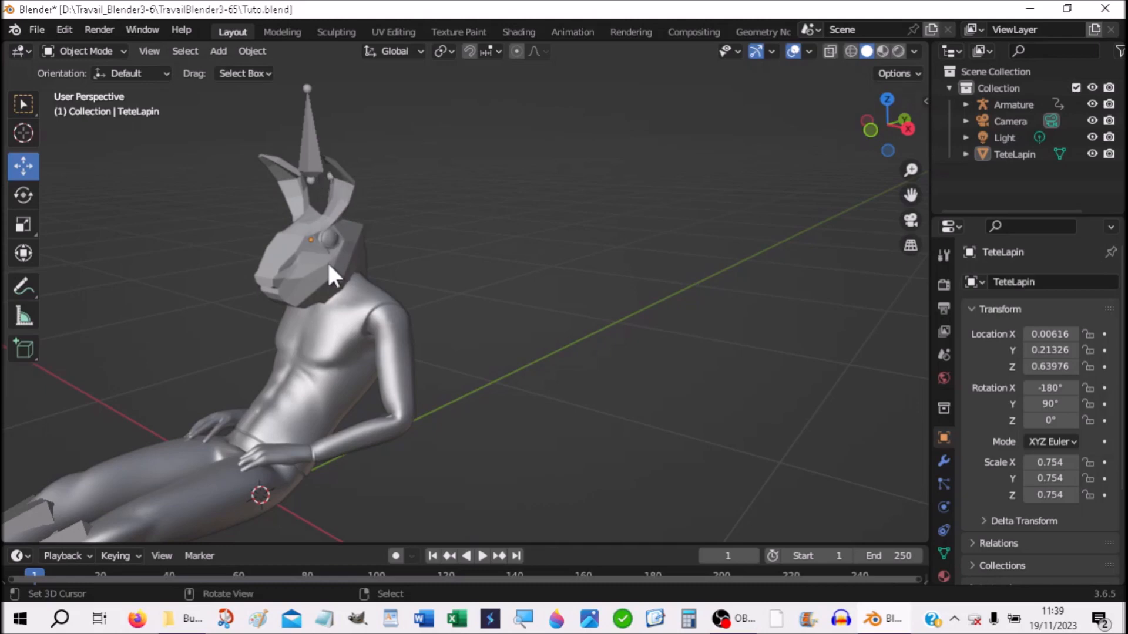
Select TeteLapin and add the Armature as the active object, and switch to Pose Mode.
{"action": "left_click_drag", "start_coordinate": [315, 273], "coordinate": [317, 277]}
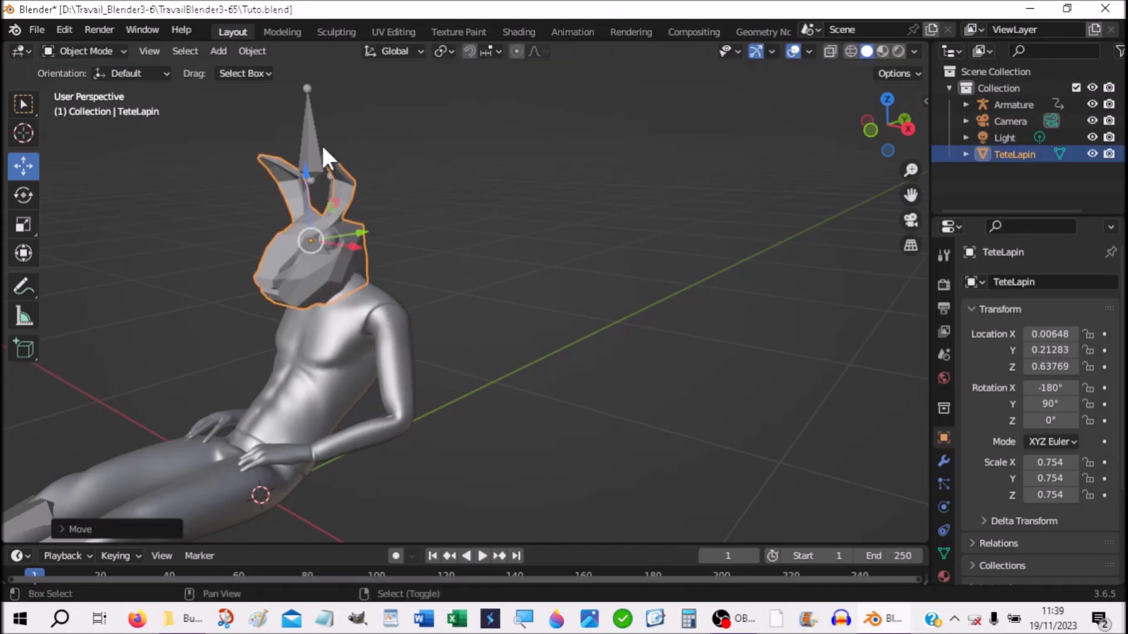
{"action": "left_click", "coordinate": [305, 148], "text": "shift"}
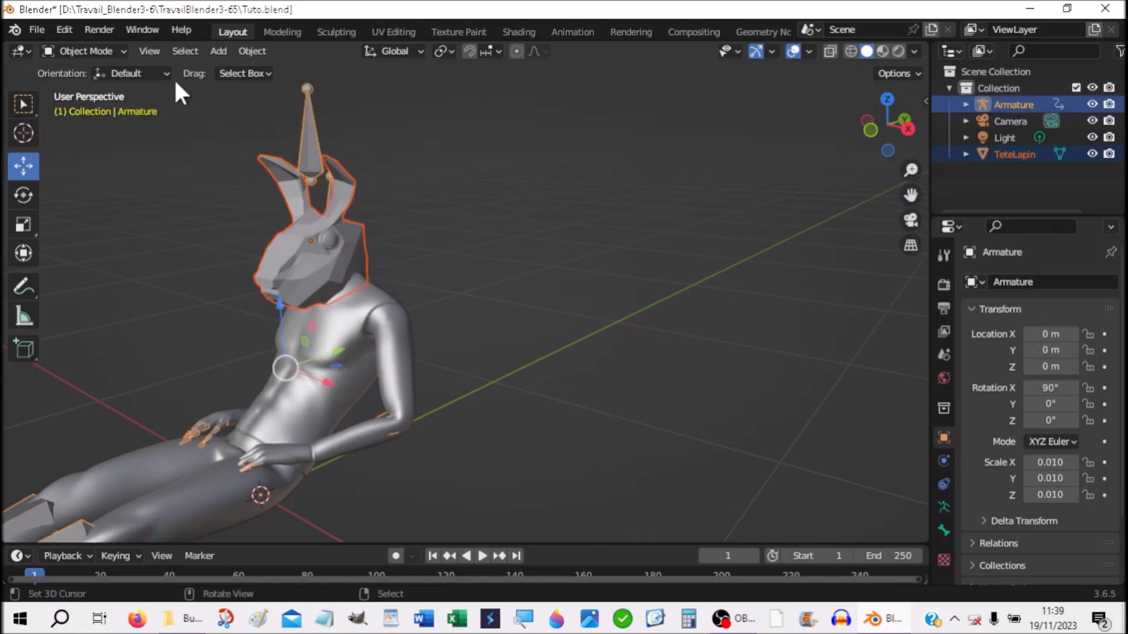
{"action": "left_click", "coordinate": [96, 50]}
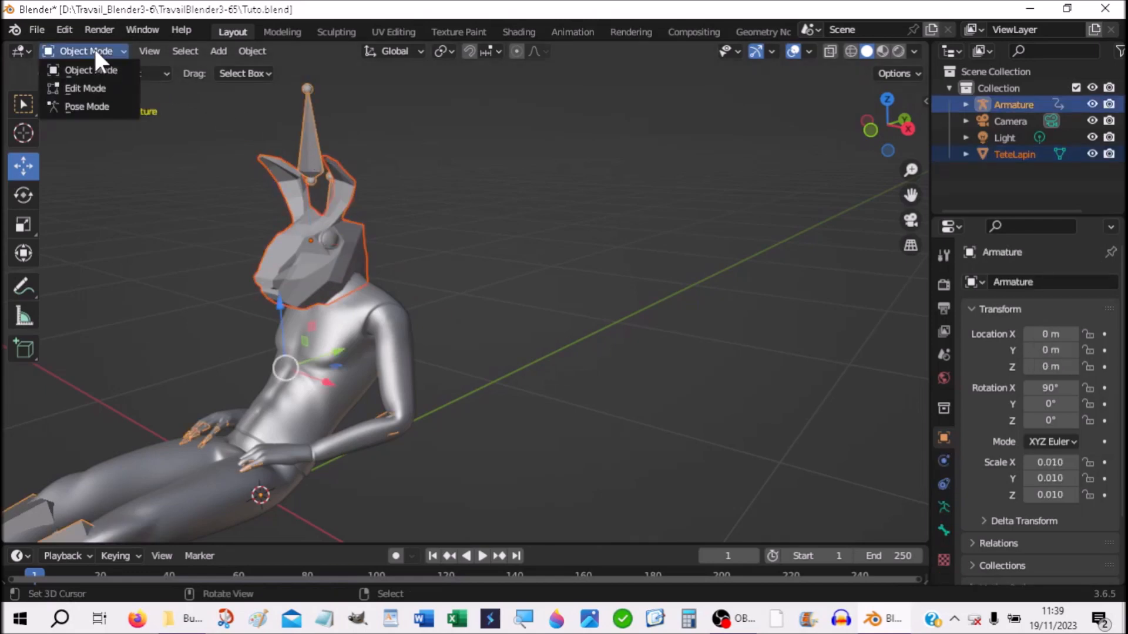
{"action": "left_click", "coordinate": [82, 107]}
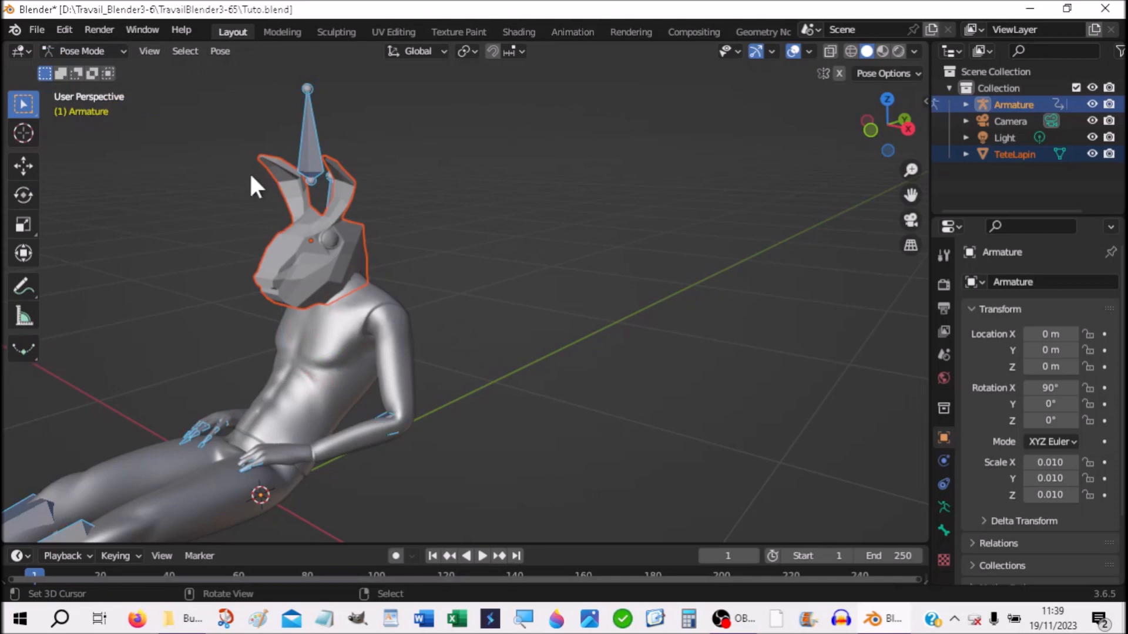
Add the mixamorig1:Head bone to the selection and parent TeteLapin to it with the Bone option.
{"action": "middle_click_drag", "start_coordinate": [587, 285], "coordinate": [470, 307]}
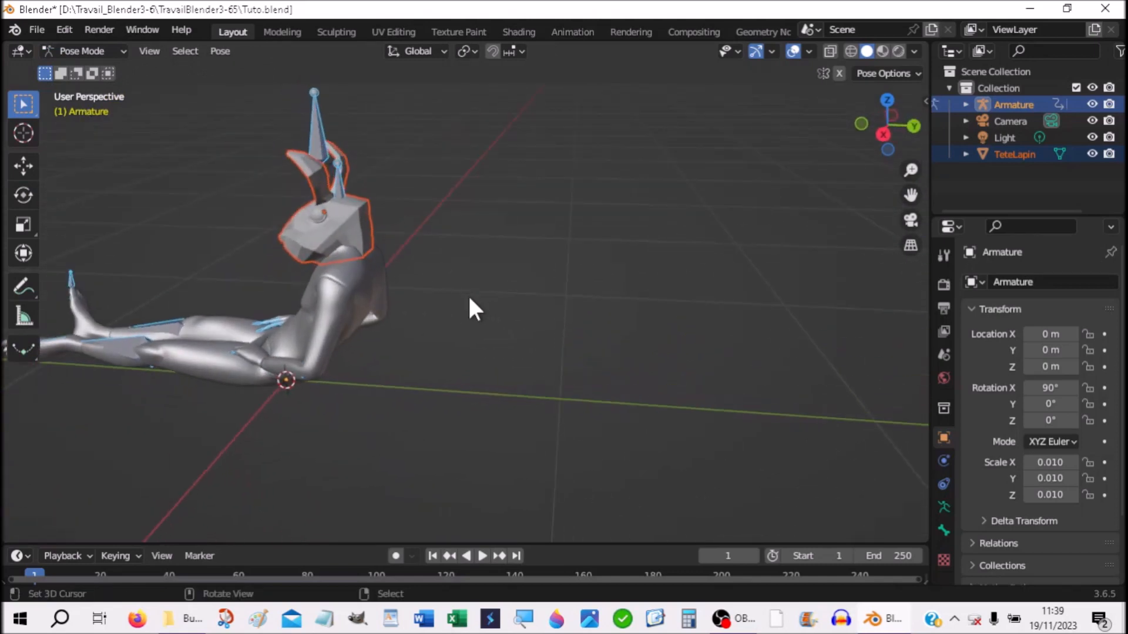
{"action": "key", "text": "shift"}
{"action": "left_click", "coordinate": [343, 179], "text": "shift"}
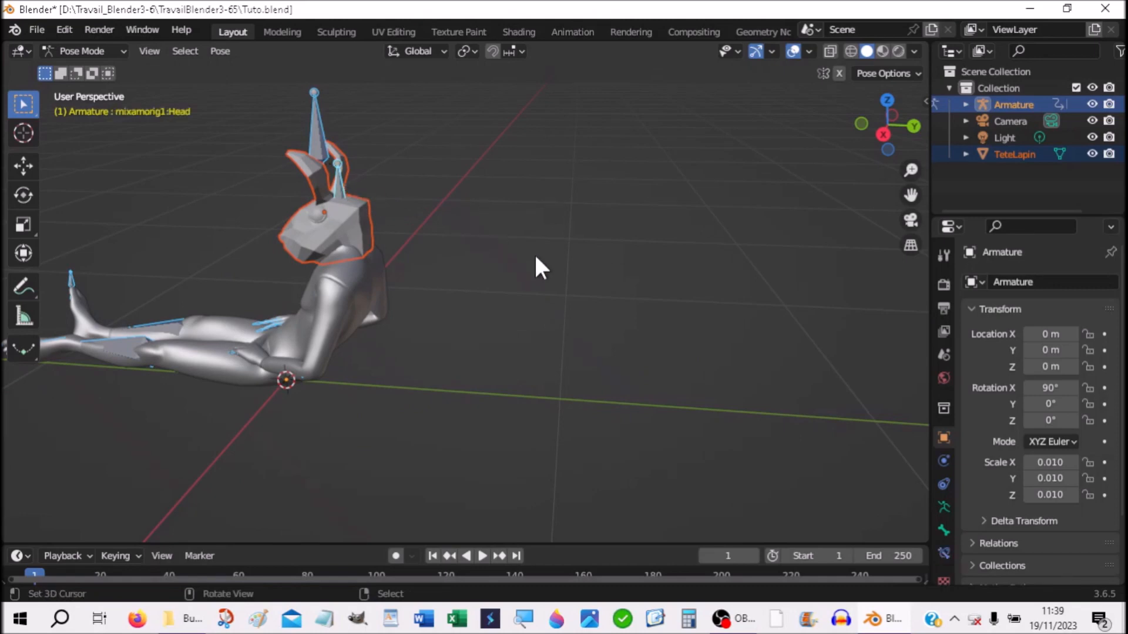
{"action": "key", "text": "ctrl"}
{"action": "key", "text": "ctrl+p"}
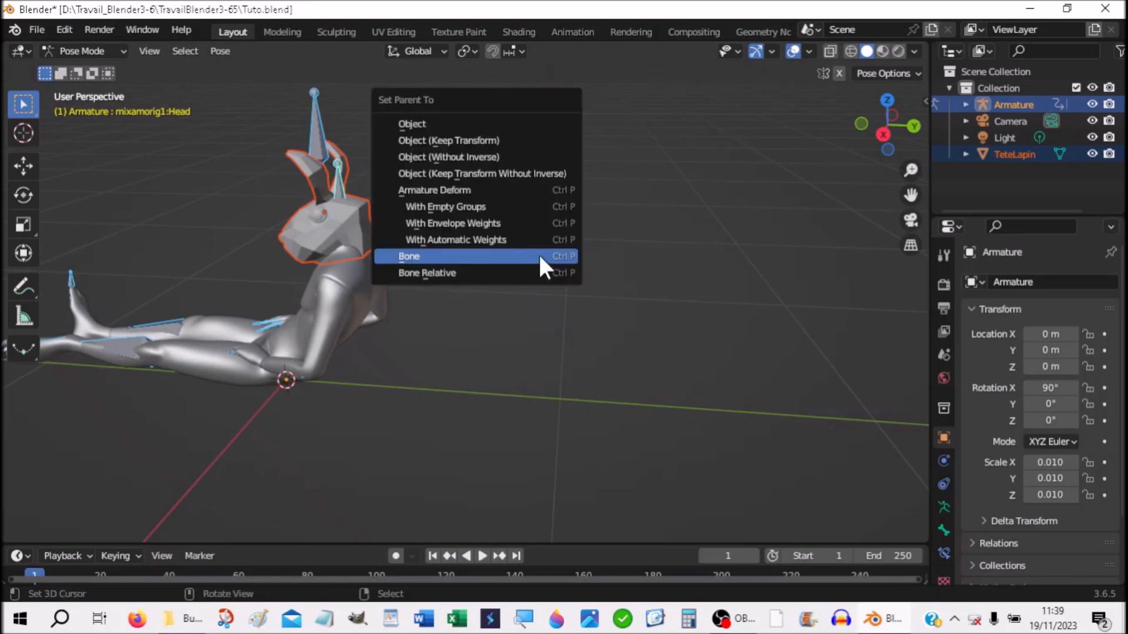
{"action": "left_click", "coordinate": [540, 258]}
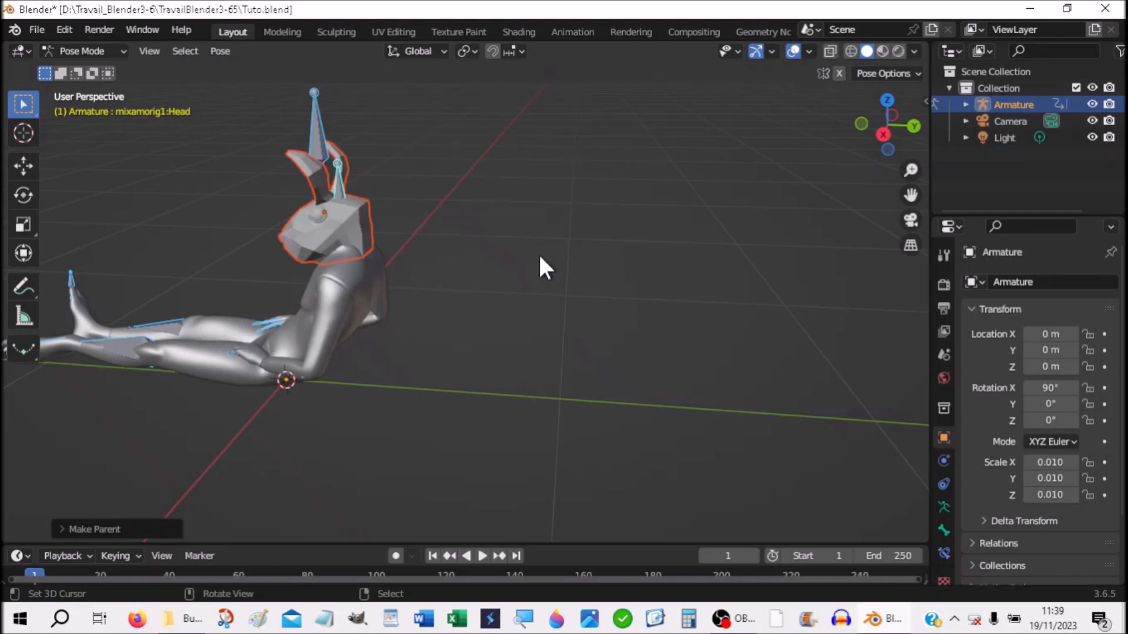
Play the animation to check that the rabbit head follows the body, and stop it with the whole character in view.
{"action": "left_click", "coordinate": [479, 556]}
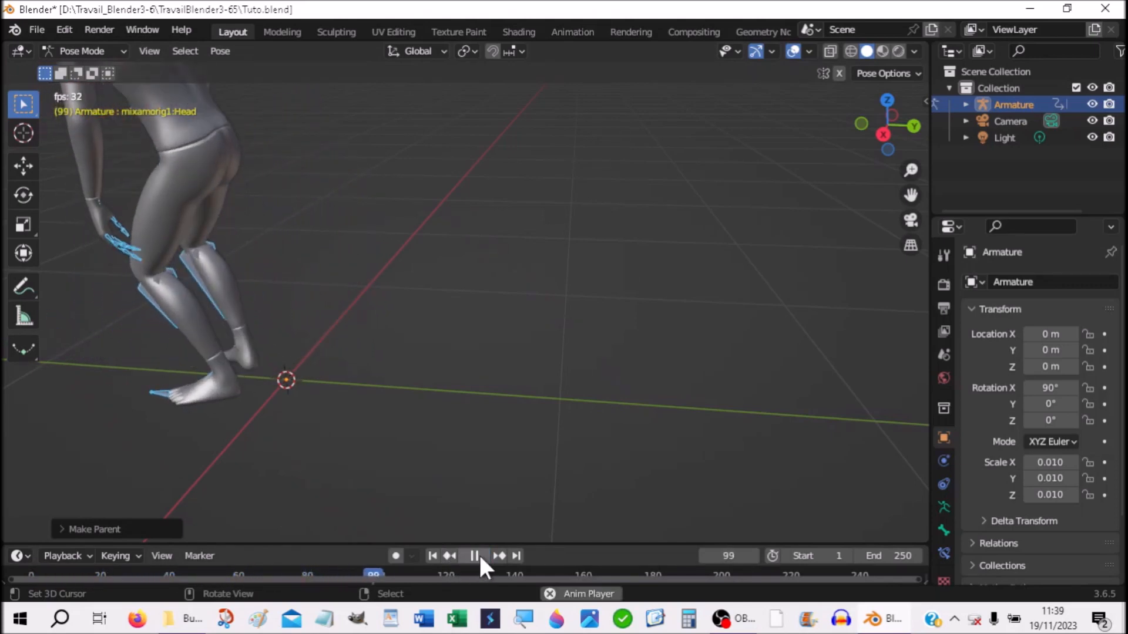
{"action": "left_click", "coordinate": [475, 556]}
{"action": "scroll", "coordinate": [479, 471], "scroll_direction": "down", "scroll_amount": 3}
{"action": "scroll", "coordinate": [481, 477], "scroll_direction": "down", "scroll_amount": 2}
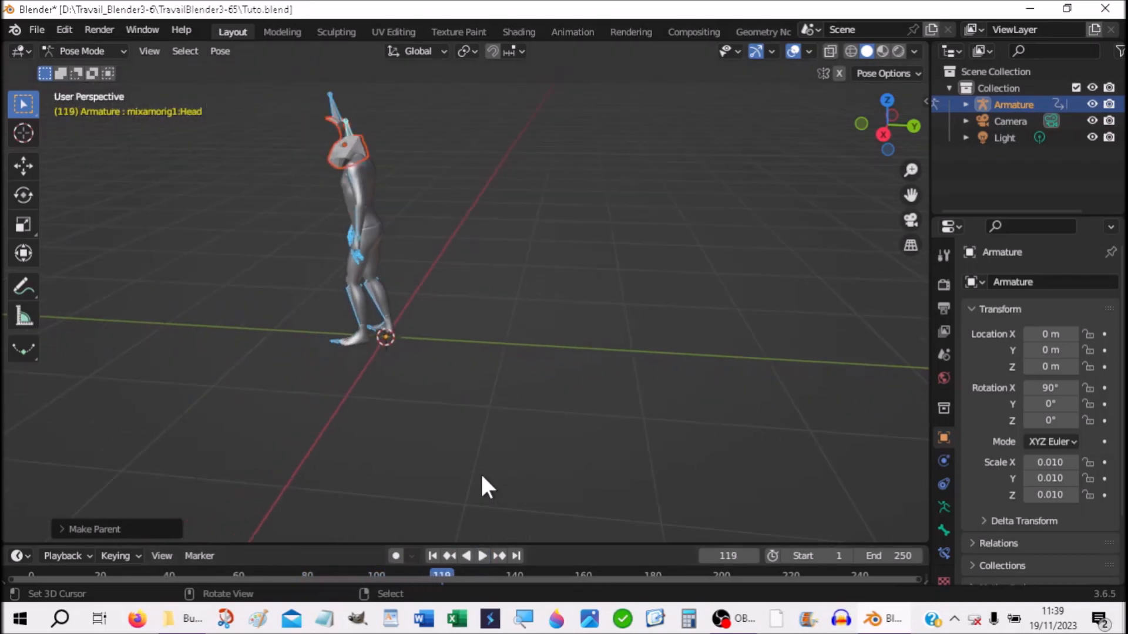
Return to Object Mode and hide the Armature in the viewport.
{"action": "left_click", "coordinate": [83, 48]}
{"action": "left_click", "coordinate": [85, 69]}
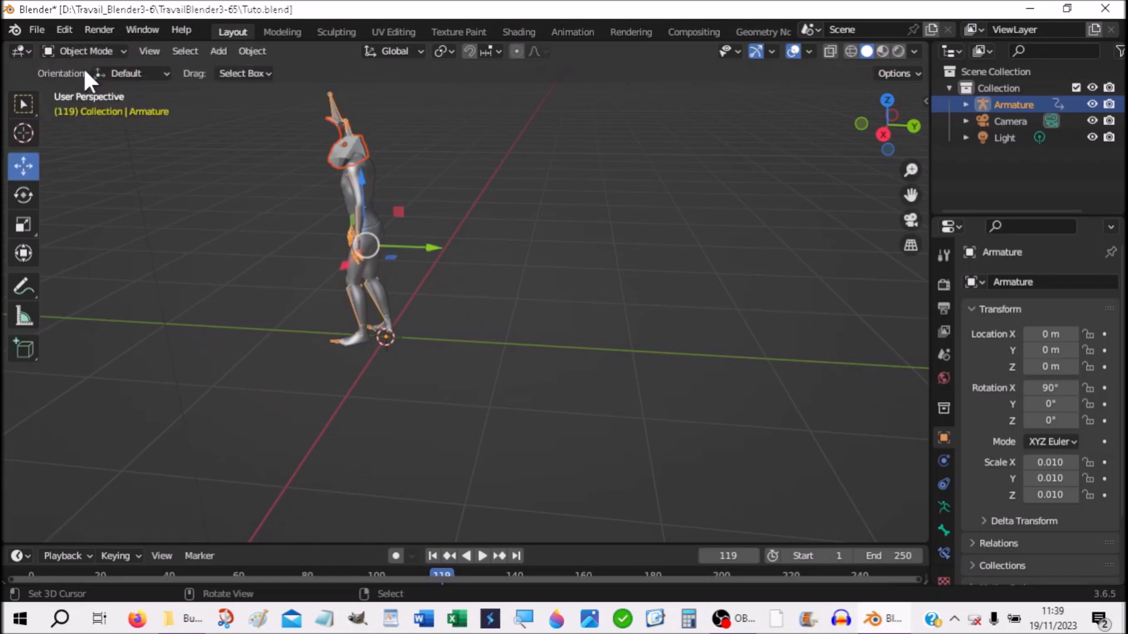
{"action": "middle_click_drag", "start_coordinate": [258, 373], "coordinate": [455, 364]}
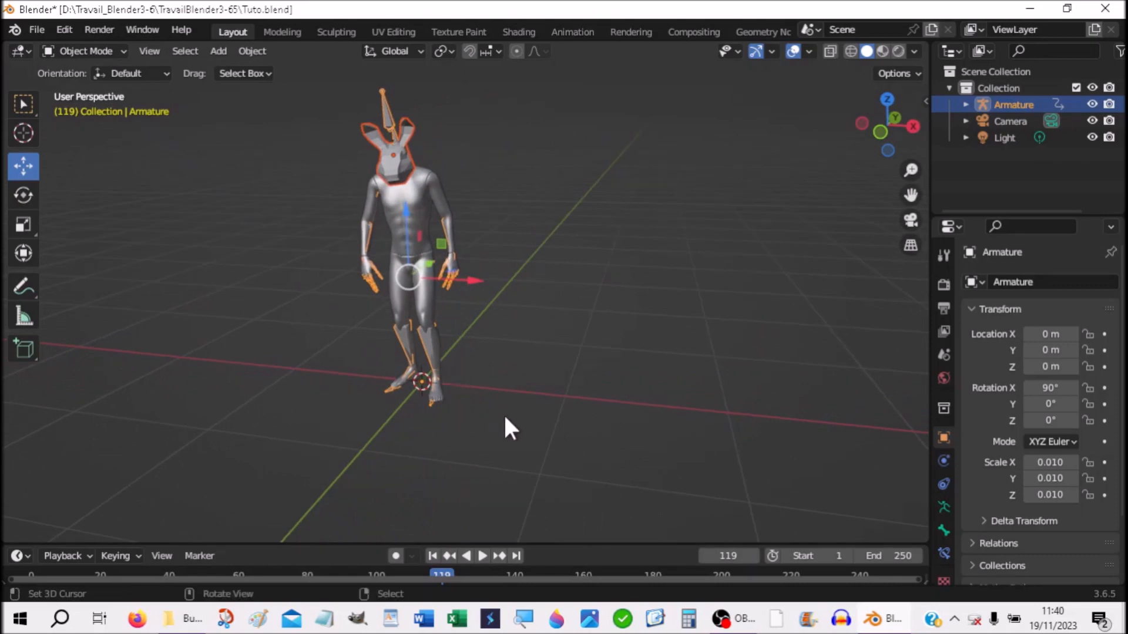
{"action": "left_click", "coordinate": [1091, 103]}
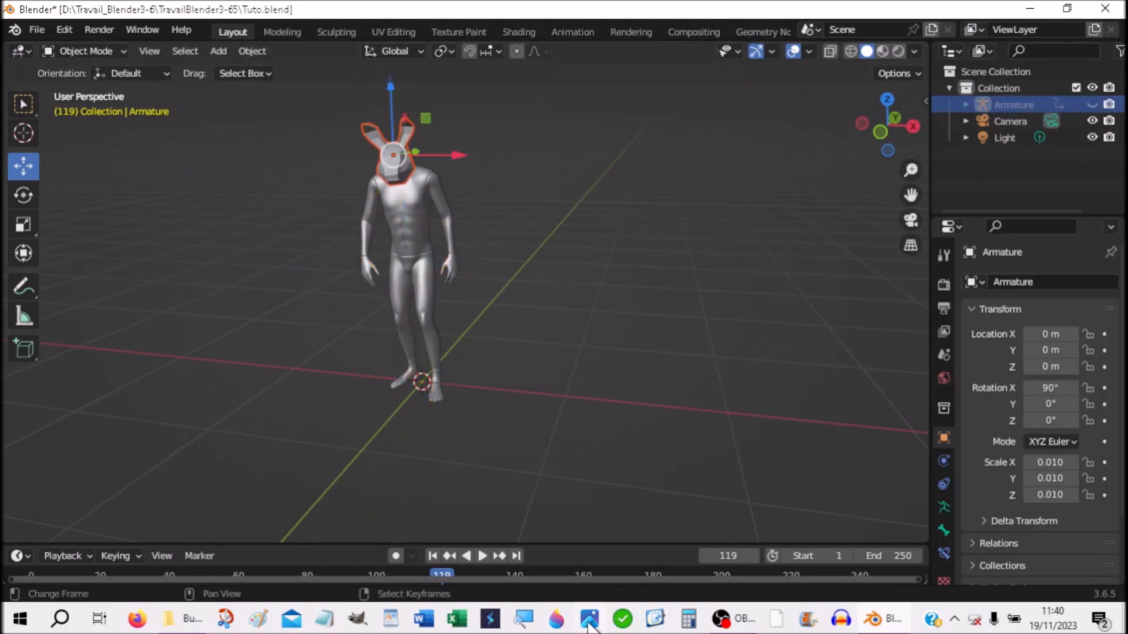
Play the animation from frame 1 and check the rabbit head's movement from several angles.
{"action": "left_click", "coordinate": [431, 556]}
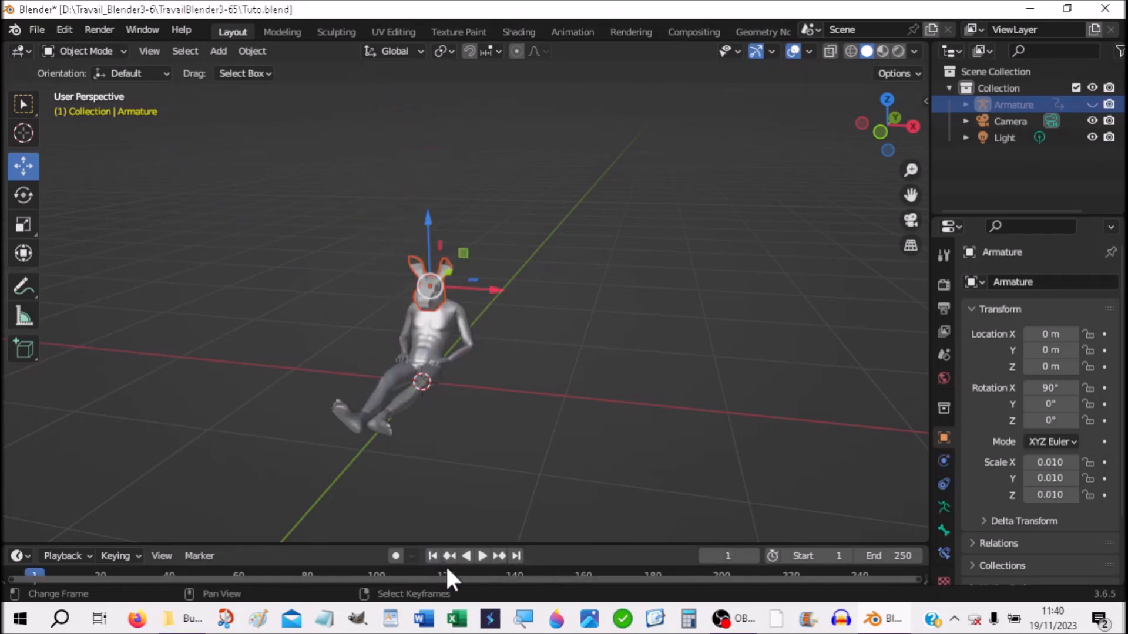
{"action": "left_click", "coordinate": [481, 555]}
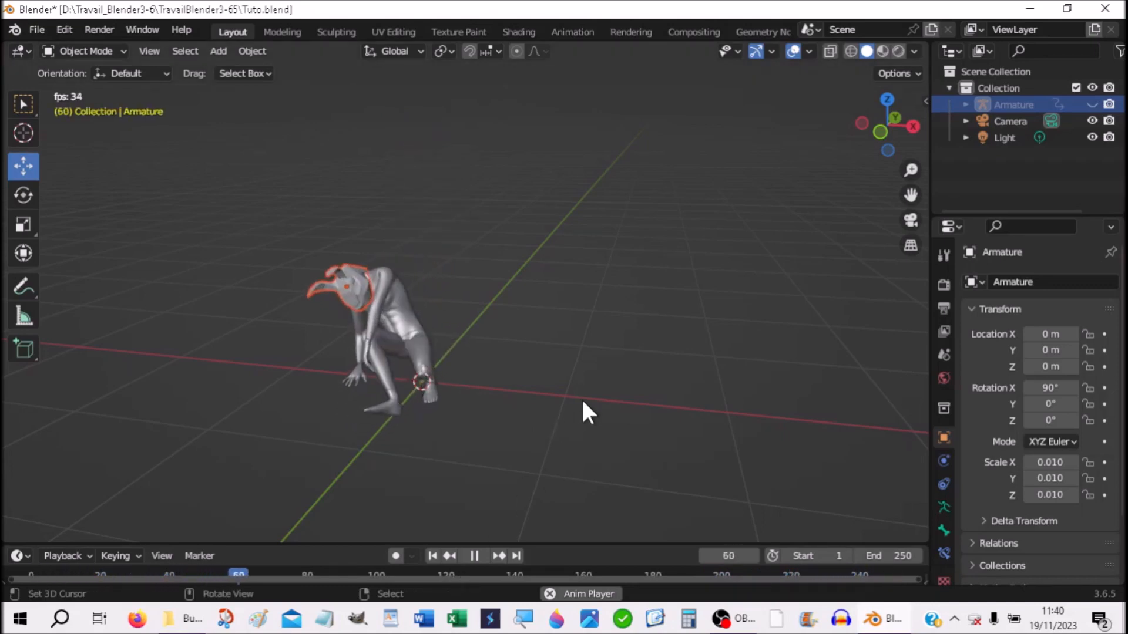
{"action": "middle_click_drag", "start_coordinate": [580, 401], "coordinate": [481, 424]}
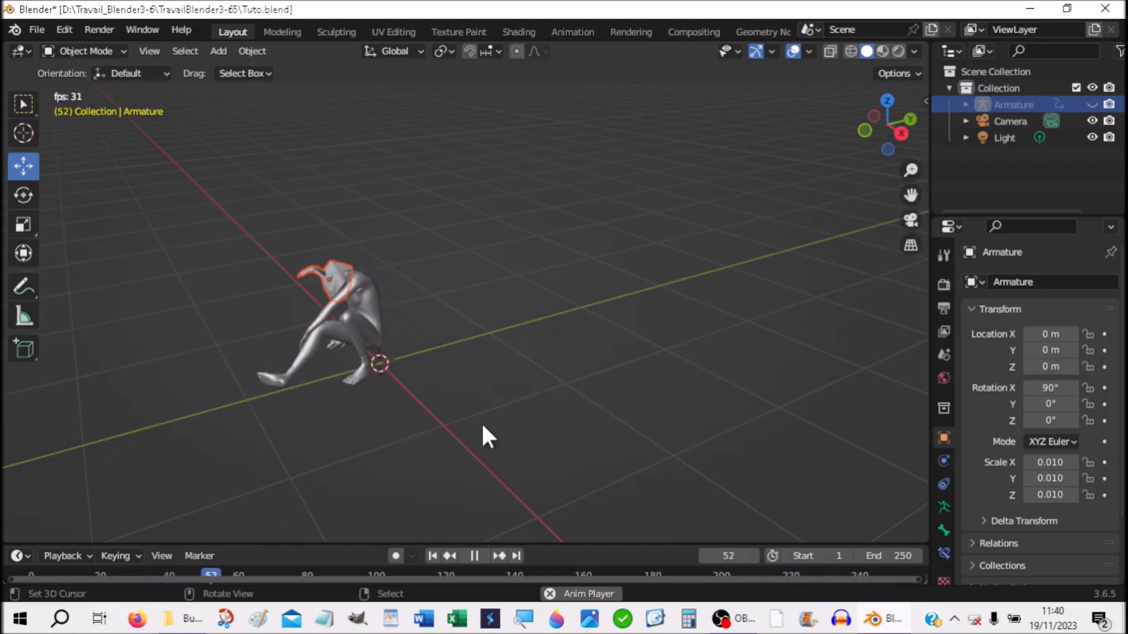
{"action": "left_click", "coordinate": [474, 555]}
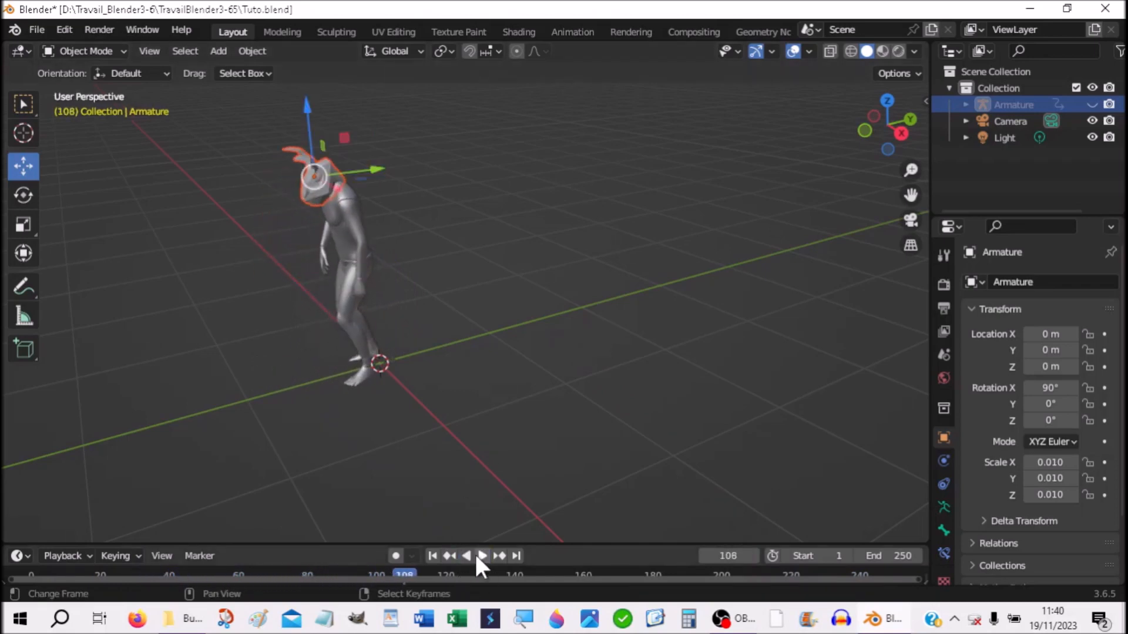
Set the viewport shading to Rendered, activate the Select Box tool and inspect the textured character from several sides.
{"action": "right_click", "coordinate": [929, 333]}
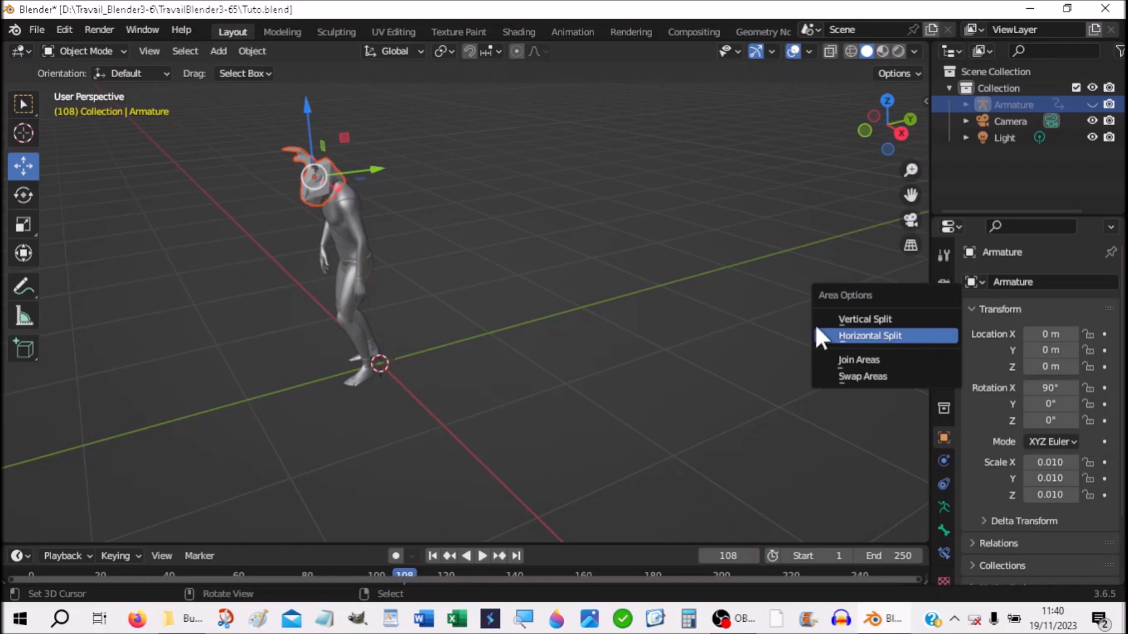
{"action": "left_click", "coordinate": [897, 51]}
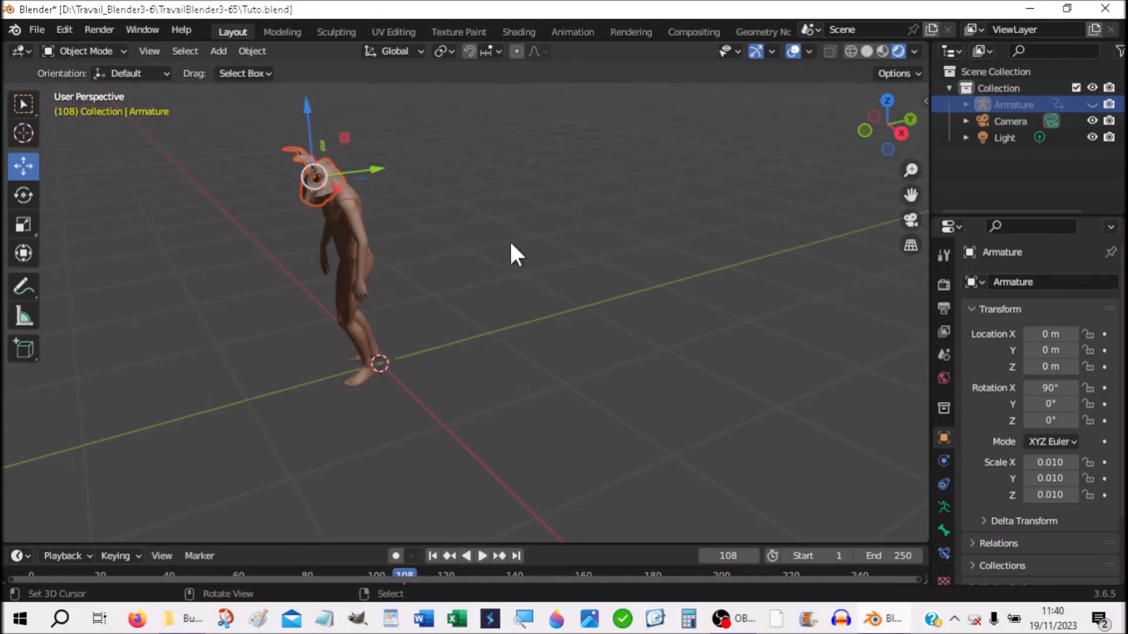
{"action": "scroll", "coordinate": [510, 245], "scroll_direction": "up", "scroll_amount": 3}
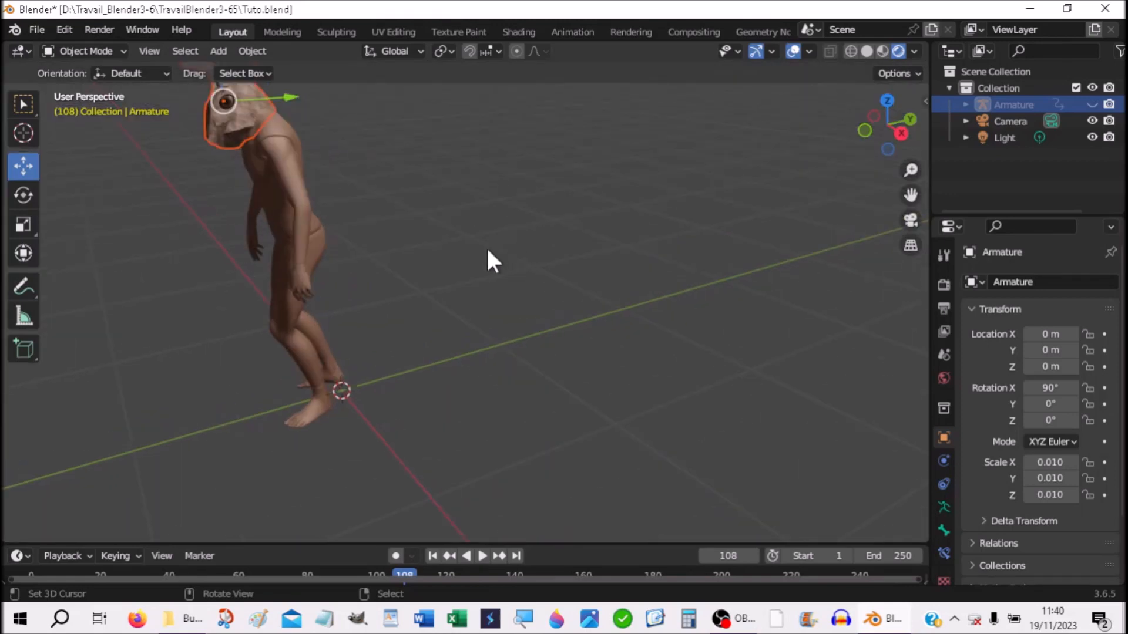
{"action": "middle_click_drag", "start_coordinate": [425, 192], "coordinate": [583, 213]}
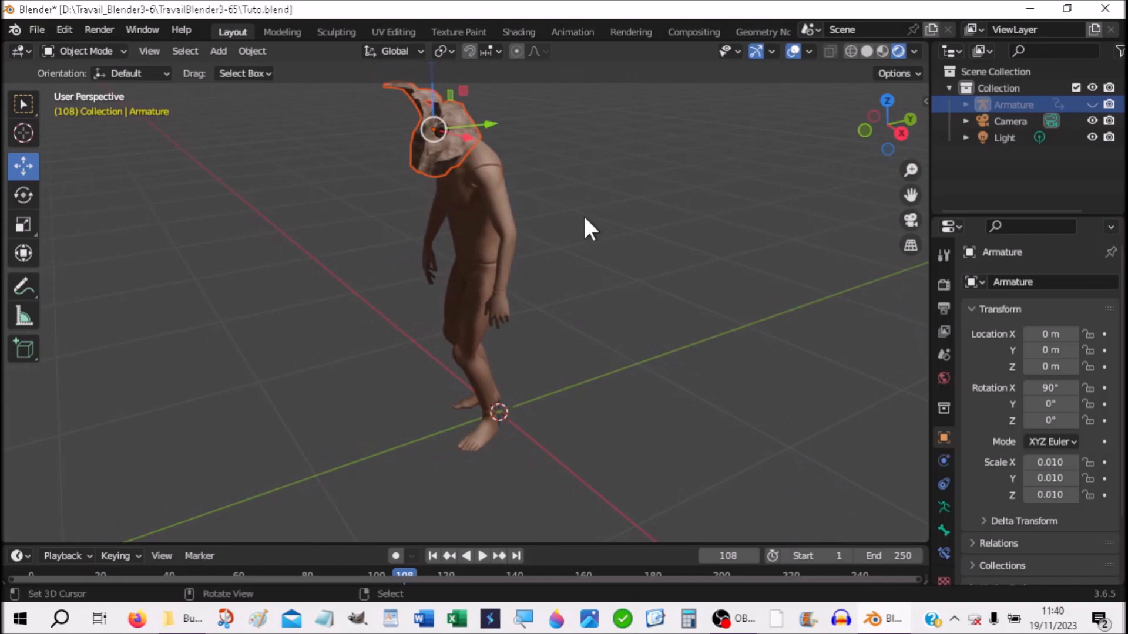
{"action": "left_click", "coordinate": [24, 106]}
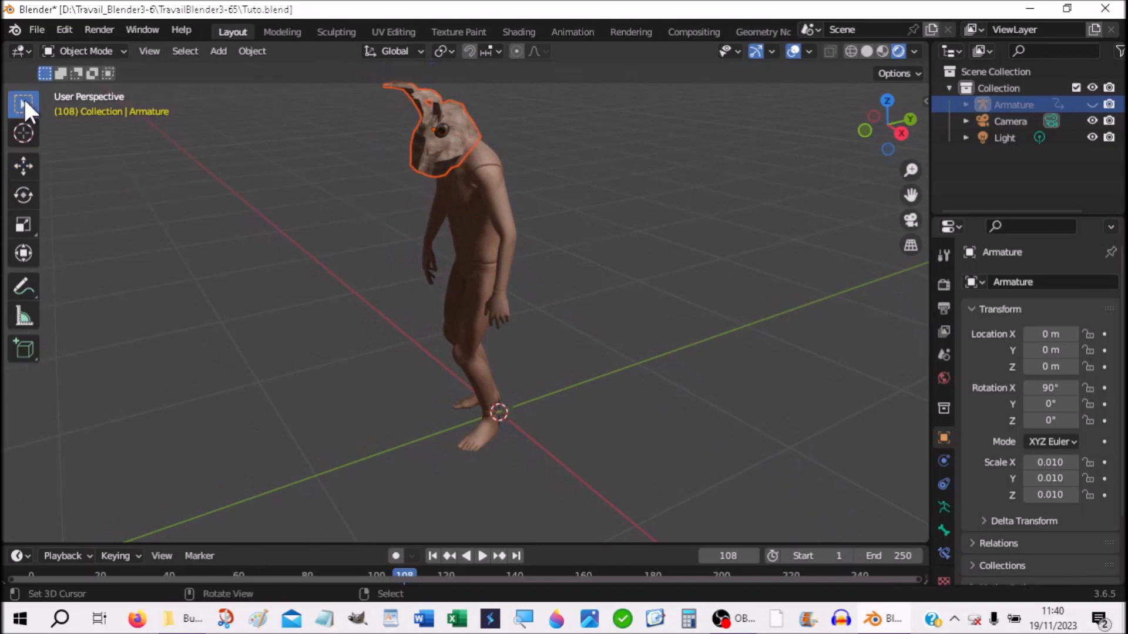
{"action": "middle_click_drag", "start_coordinate": [570, 176], "coordinate": [453, 204]}
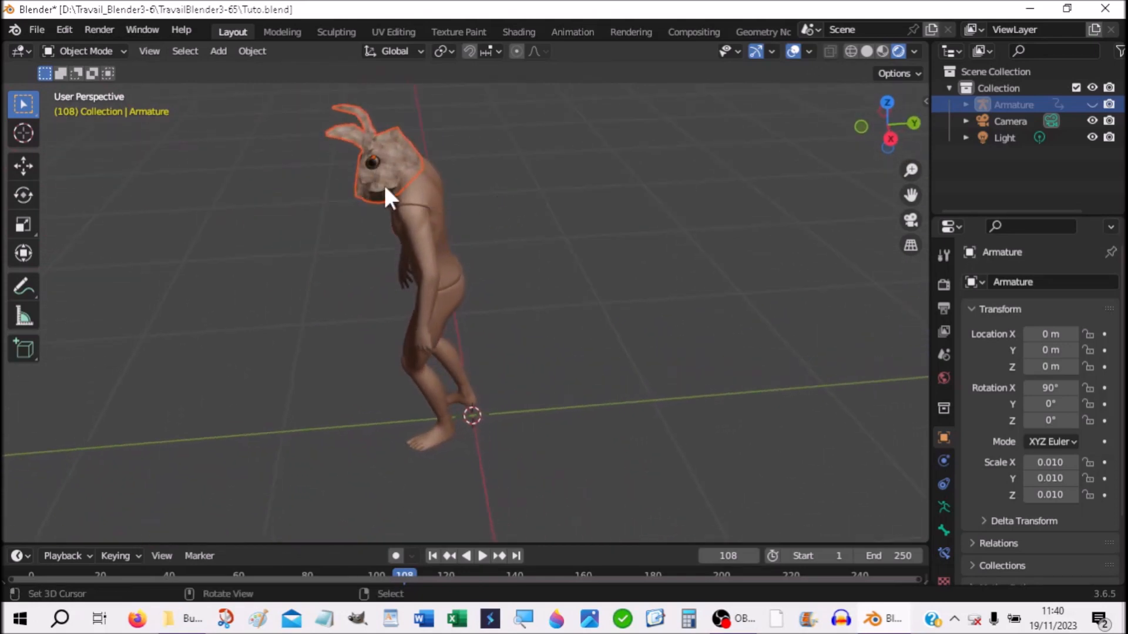
{"action": "middle_click_drag", "start_coordinate": [477, 265], "coordinate": [604, 245]}
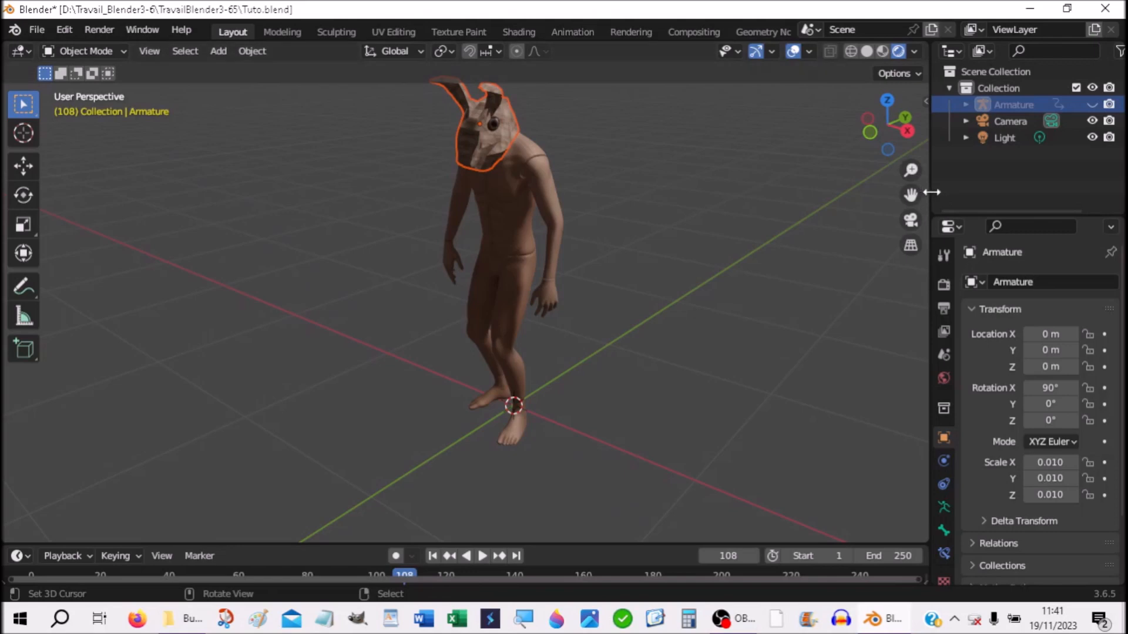
Split the 3D viewport horizontally into two areas and adjust the divider to keep the character's upper body in the upper one.
{"action": "right_click", "coordinate": [932, 252]}
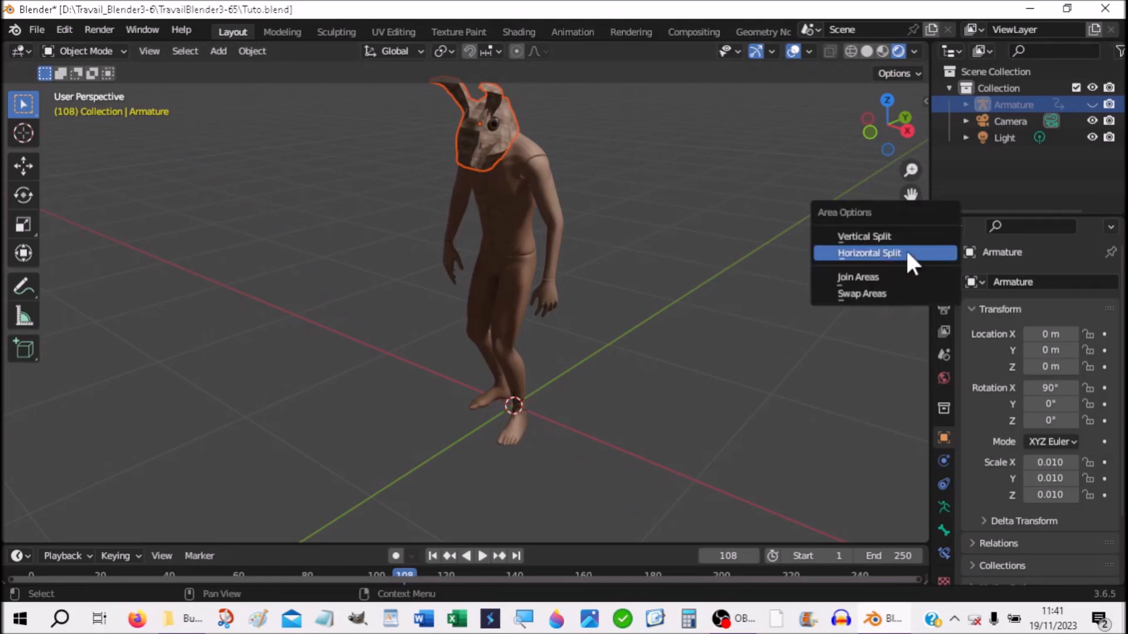
{"action": "left_click", "coordinate": [904, 253]}
{"action": "left_click", "coordinate": [851, 292]}
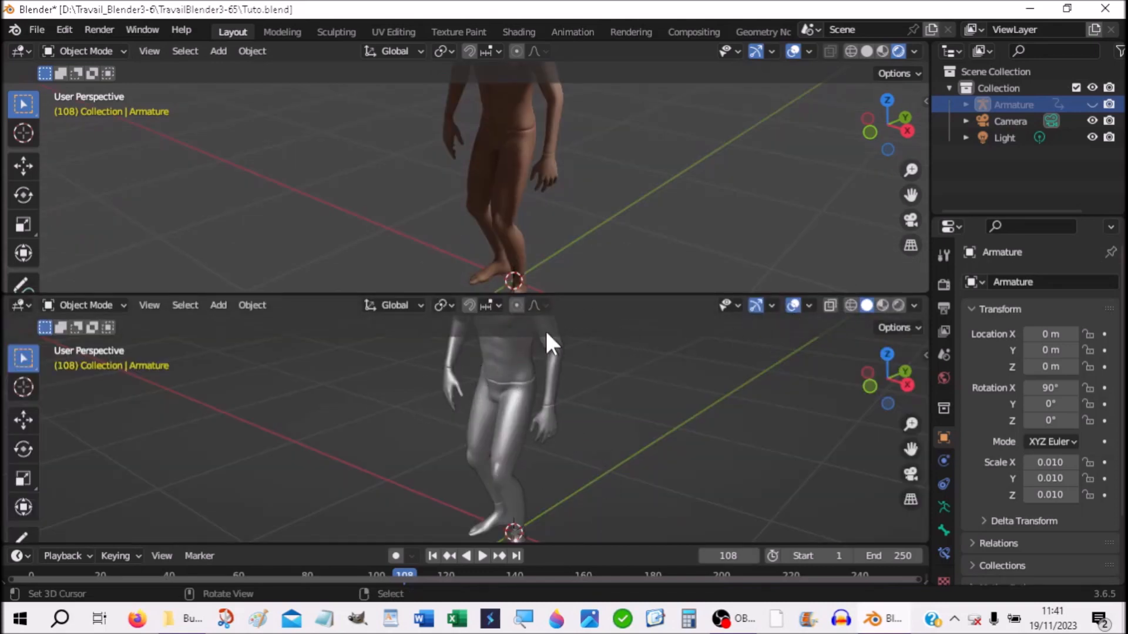
{"action": "left_click_drag", "start_coordinate": [568, 295], "coordinate": [571, 168]}
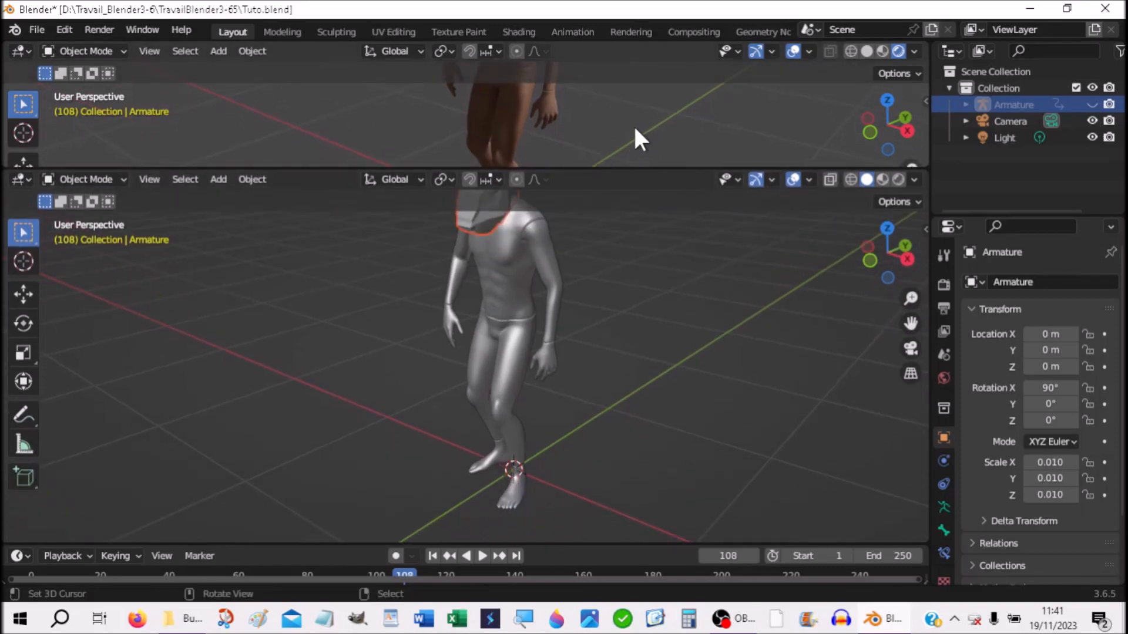
{"action": "scroll", "coordinate": [636, 129], "scroll_direction": "down", "scroll_amount": 4}
{"action": "scroll", "coordinate": [652, 113], "scroll_direction": "down", "scroll_amount": 3}
{"action": "left_click_drag", "start_coordinate": [647, 169], "coordinate": [644, 258]}
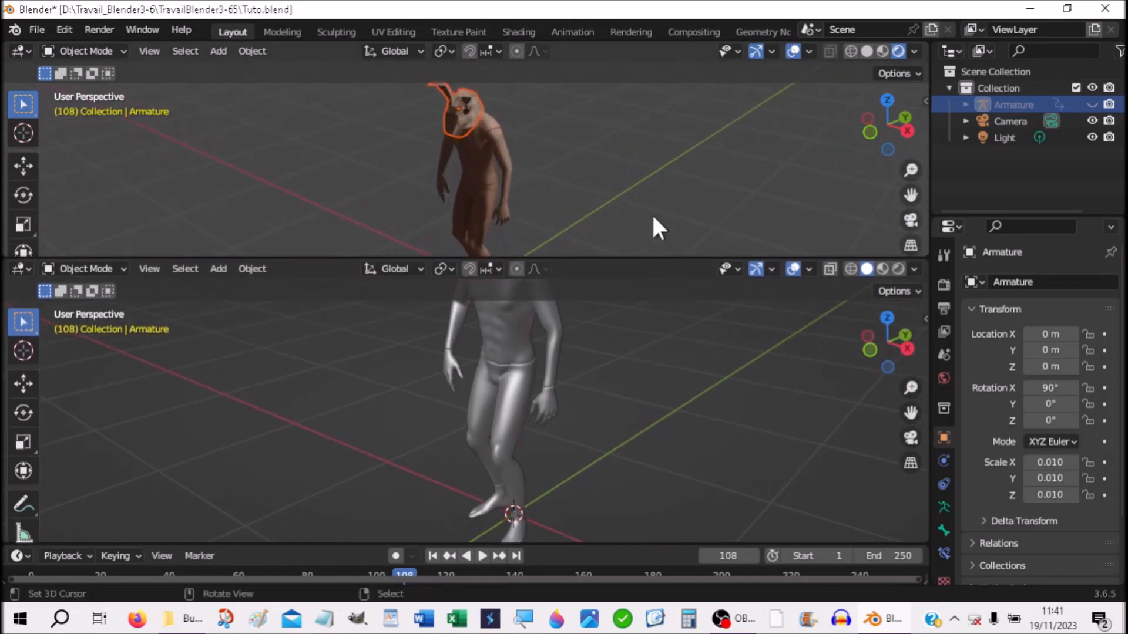
Select the Ch36 body and change the lower viewport to the Shader Editor to show its material nodes.
{"action": "left_click", "coordinate": [487, 187]}
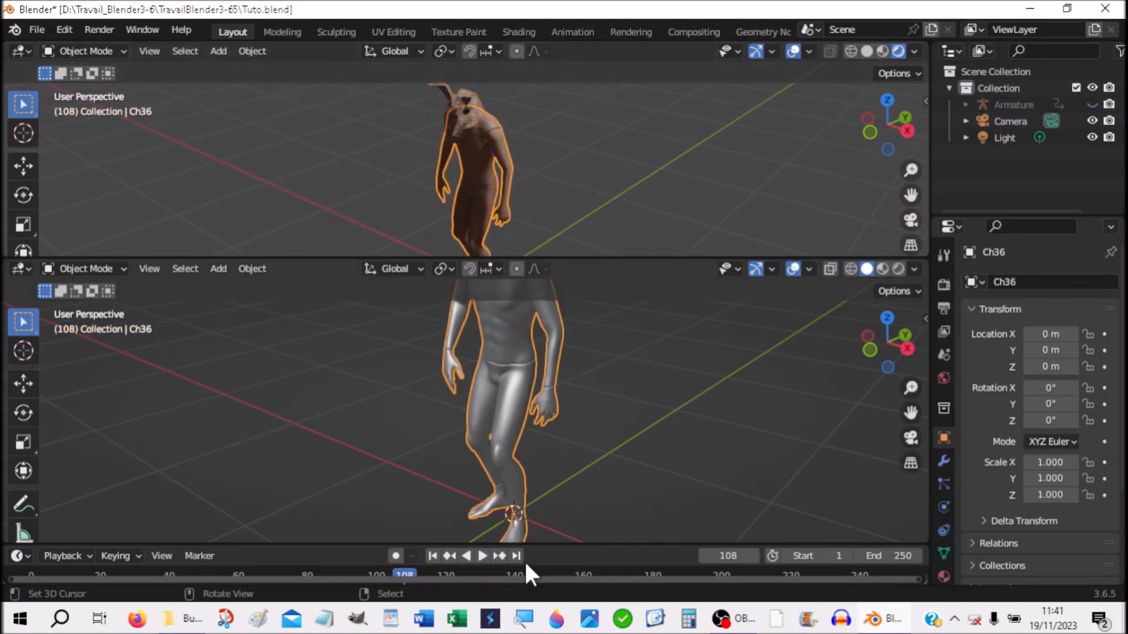
{"action": "left_click", "coordinate": [19, 269]}
{"action": "left_click", "coordinate": [17, 267]}
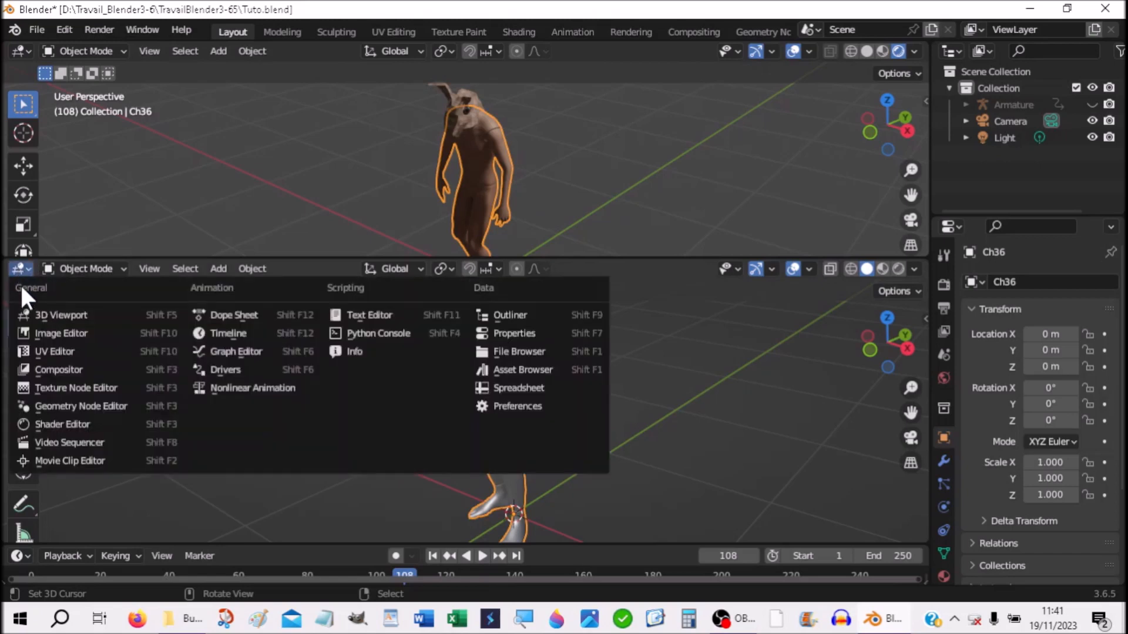
{"action": "left_click", "coordinate": [38, 424]}
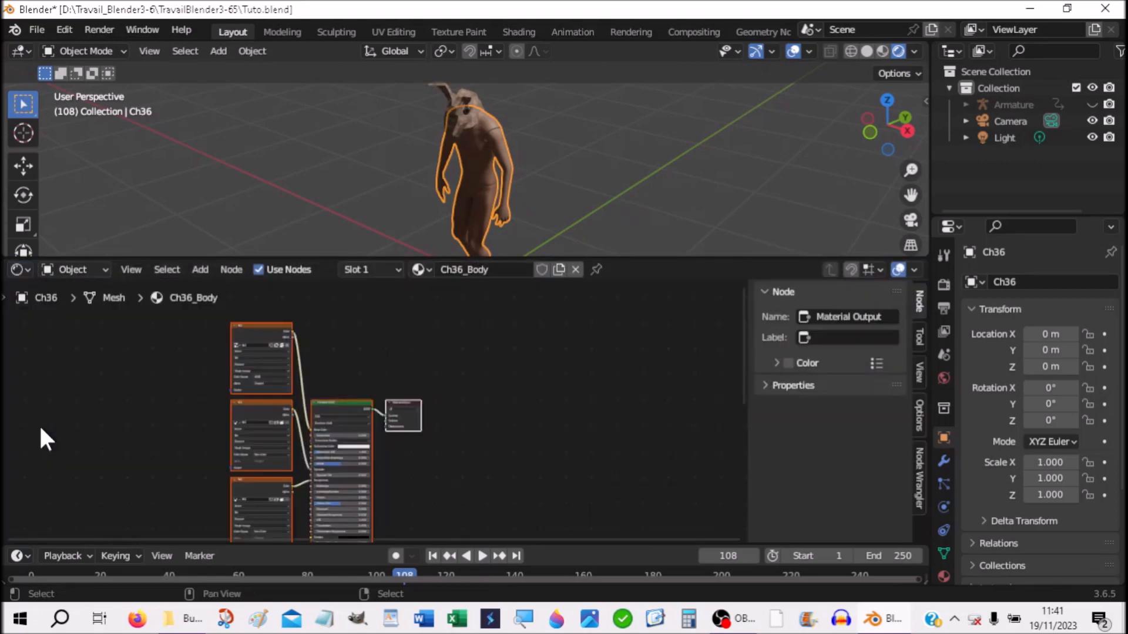
{"action": "middle_click_drag", "start_coordinate": [451, 437], "coordinate": [527, 430]}
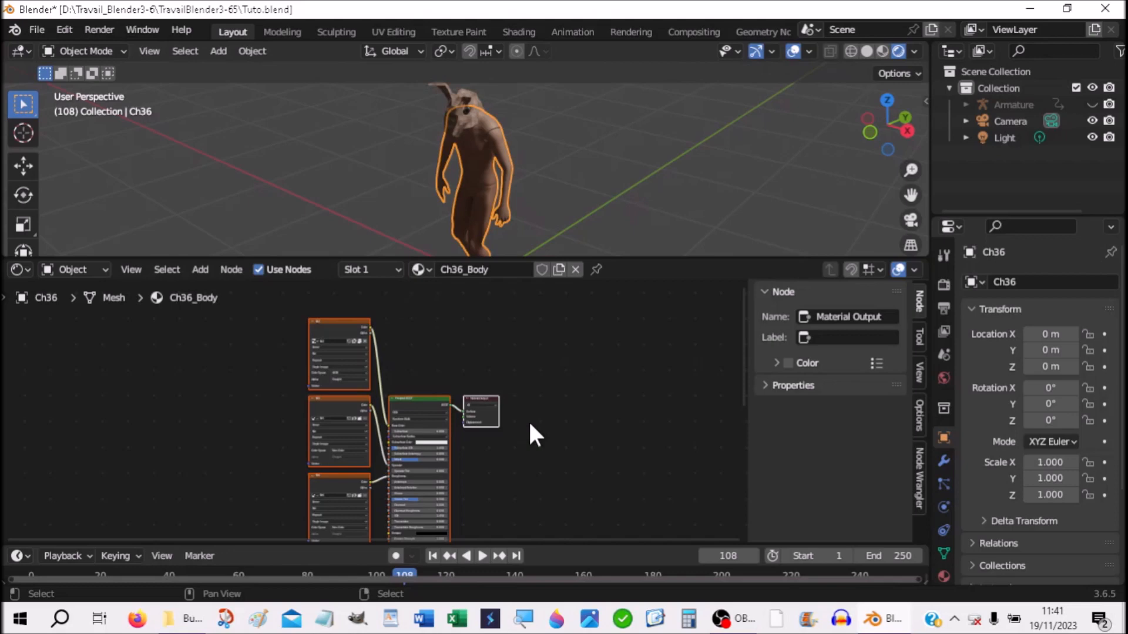
Select TeteLapin and assign the PoilsExternes material to its Slot 3, with the whole node tree in view.
{"action": "left_click", "coordinate": [457, 117]}
{"action": "scroll", "coordinate": [464, 479], "scroll_direction": "up", "scroll_amount": 2}
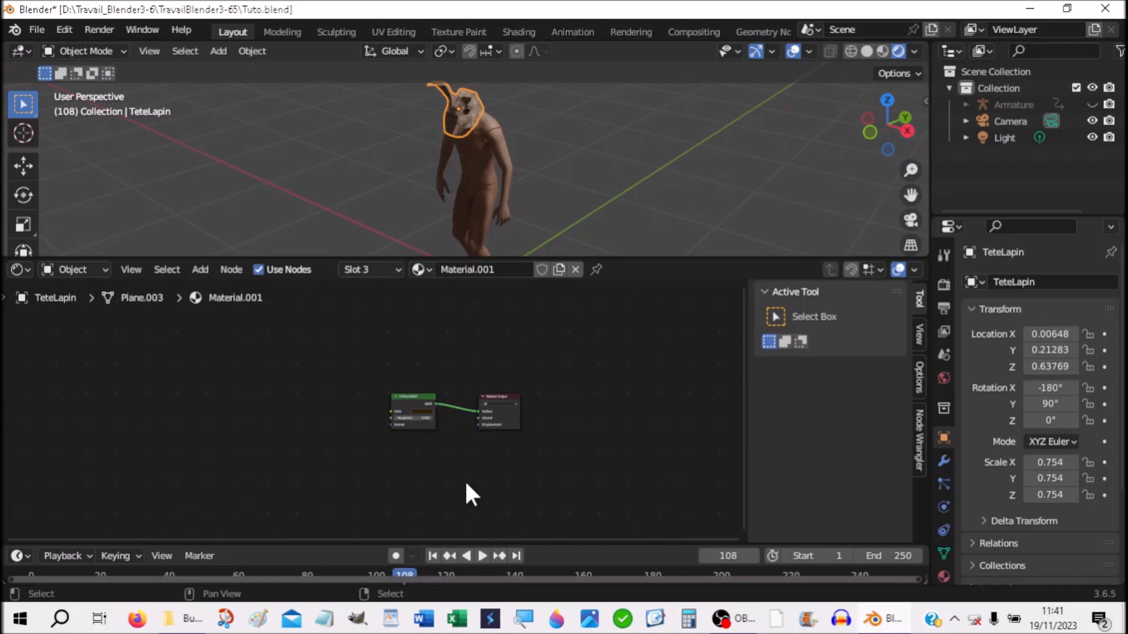
{"action": "left_click", "coordinate": [427, 270]}
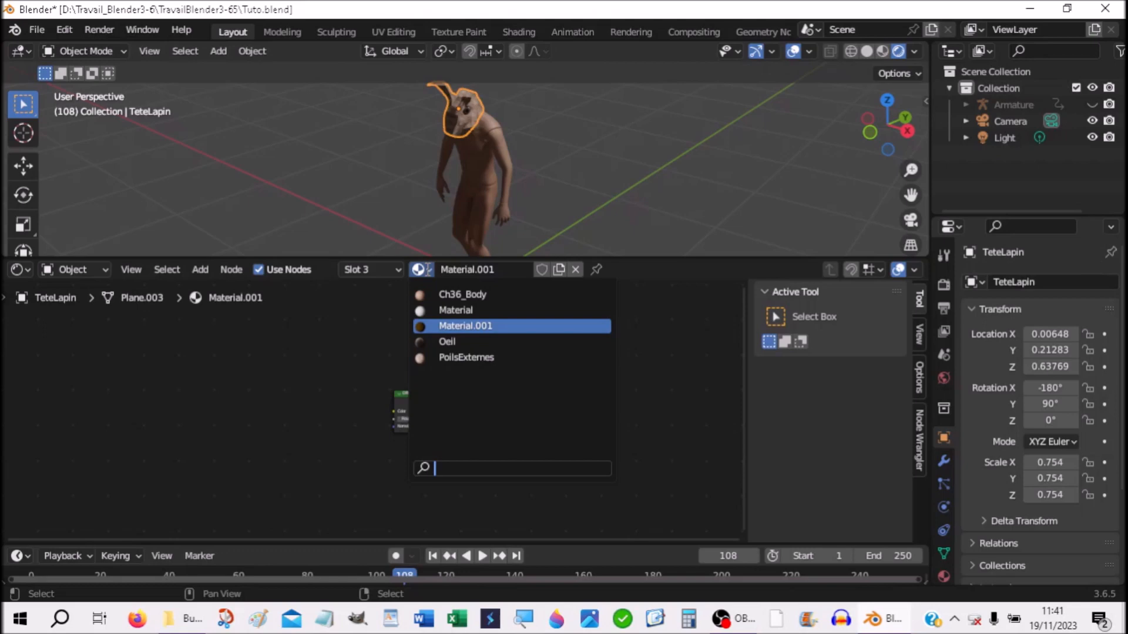
{"action": "left_click", "coordinate": [459, 359]}
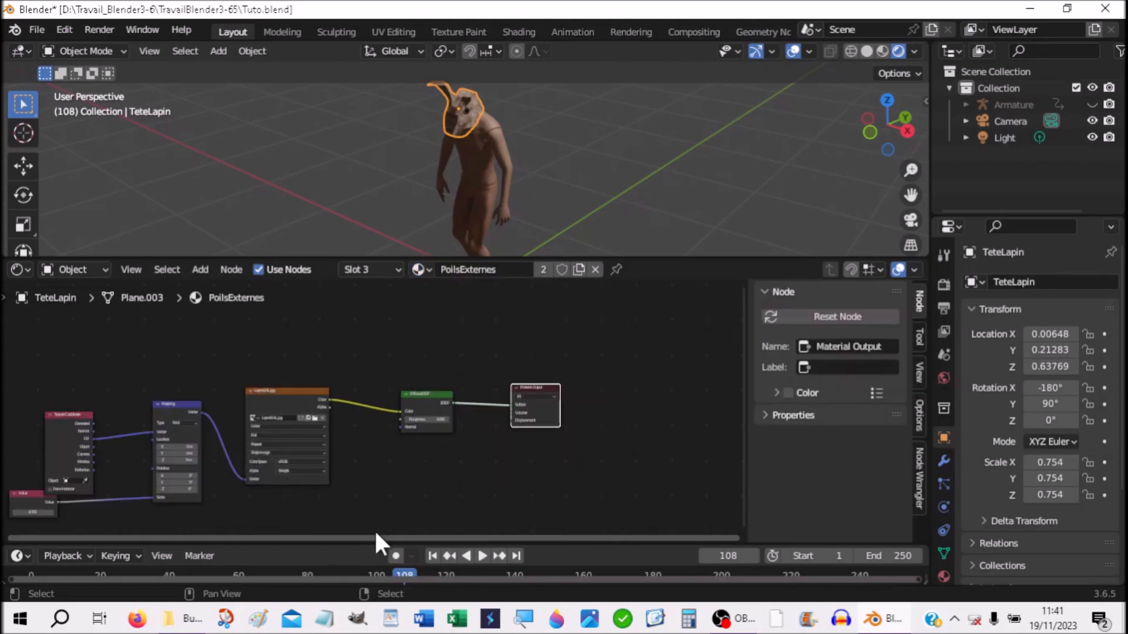
{"action": "key", "text": "Home"}
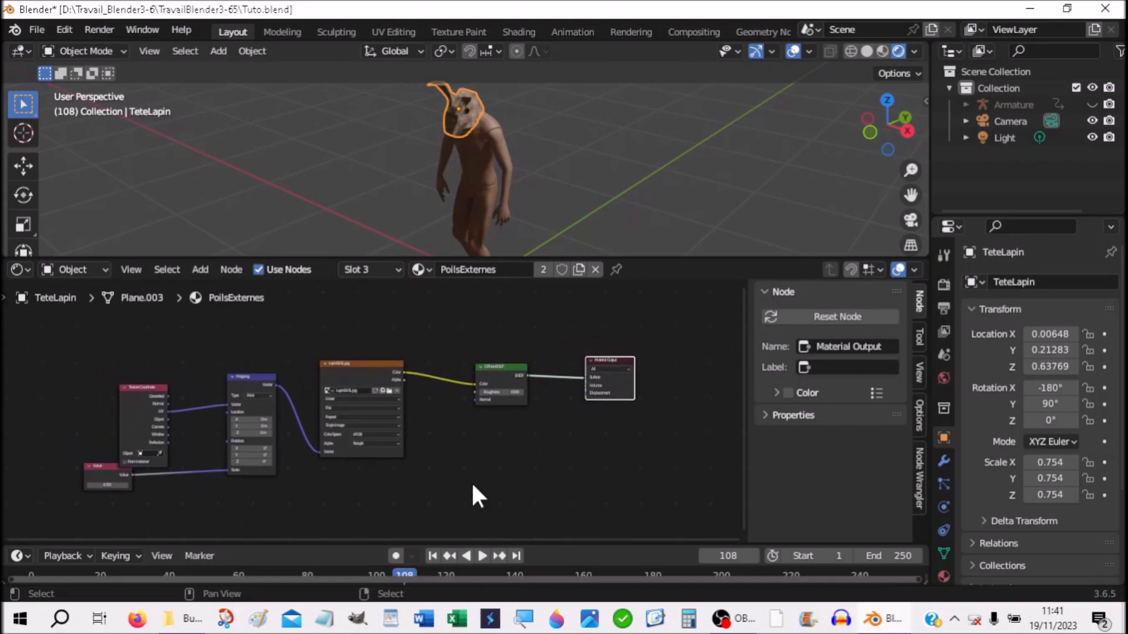
{"action": "scroll", "coordinate": [474, 487], "scroll_direction": "up", "scroll_amount": 1}
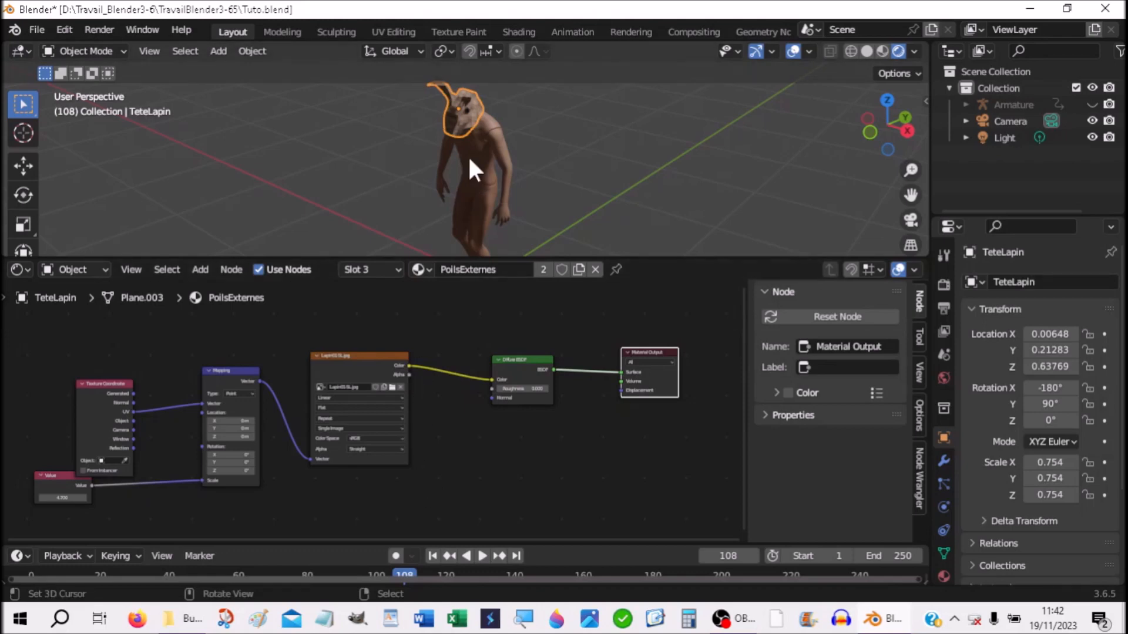
Select the Ch36 body, unlink its Ch36_Body material and assign the existing PoilsExternes material to Slot 1 instead.
{"action": "left_click", "coordinate": [523, 470]}
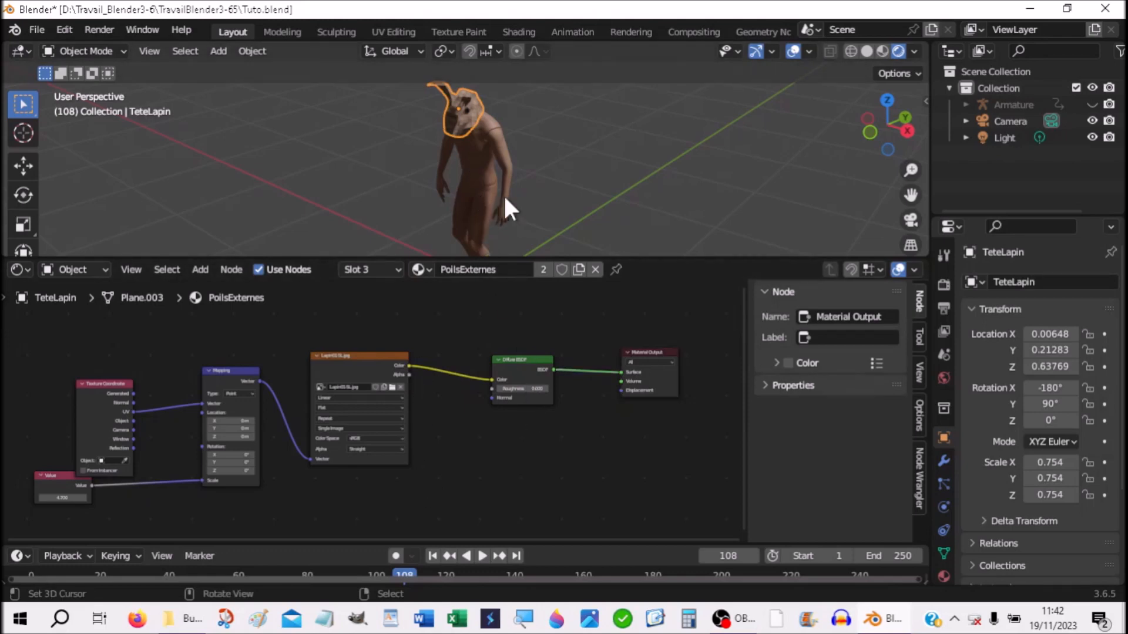
{"action": "left_click", "coordinate": [489, 167]}
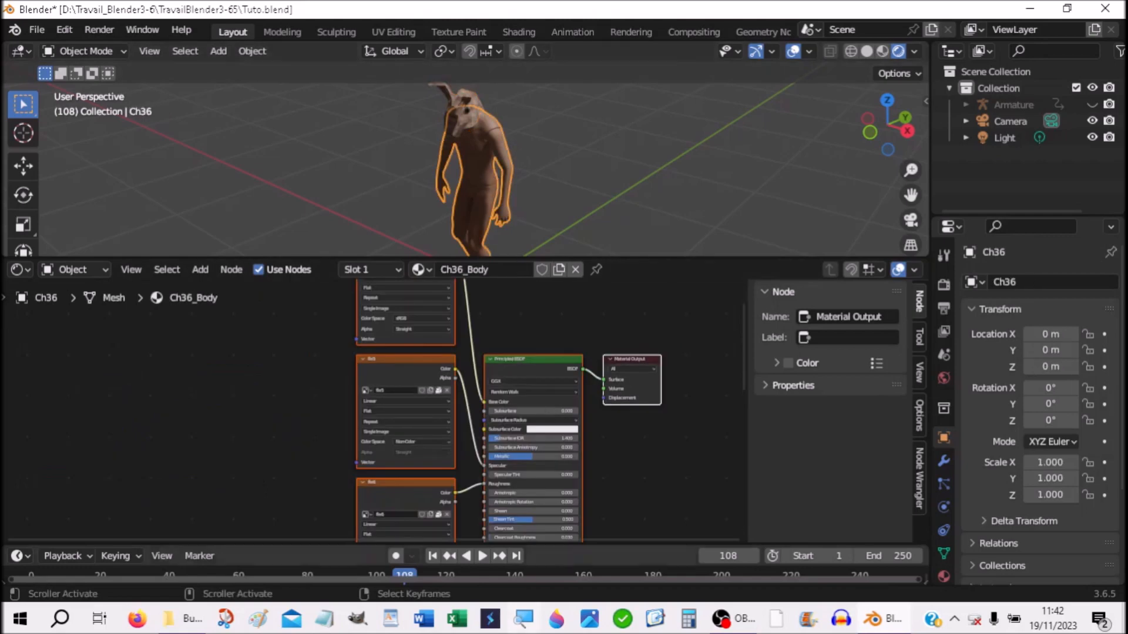
{"action": "left_click", "coordinate": [575, 269]}
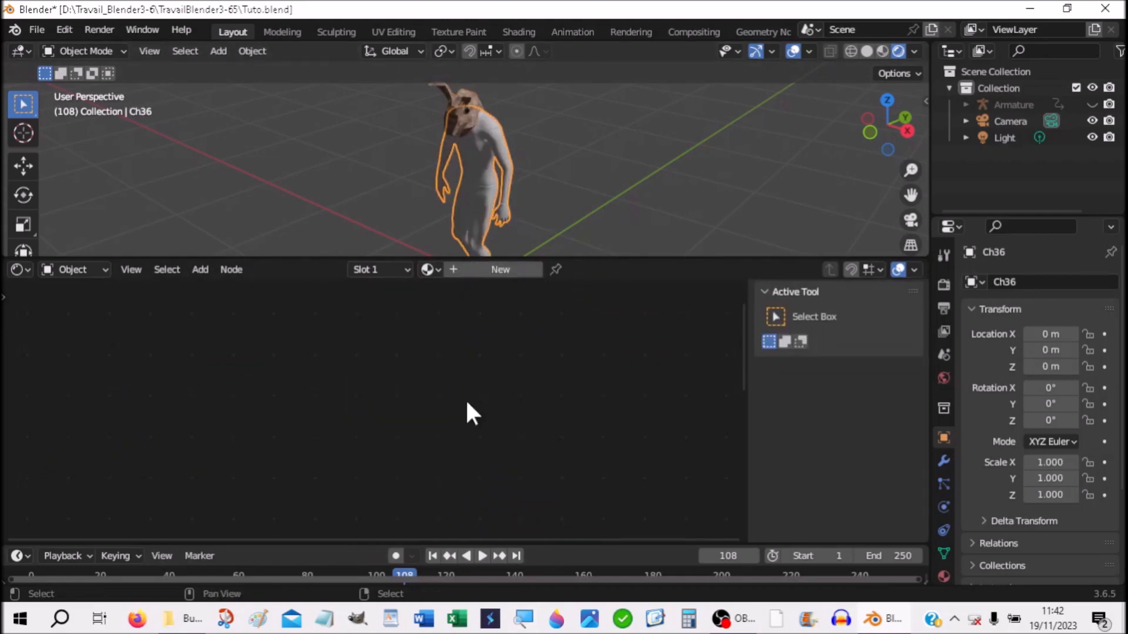
{"action": "left_click", "coordinate": [438, 269]}
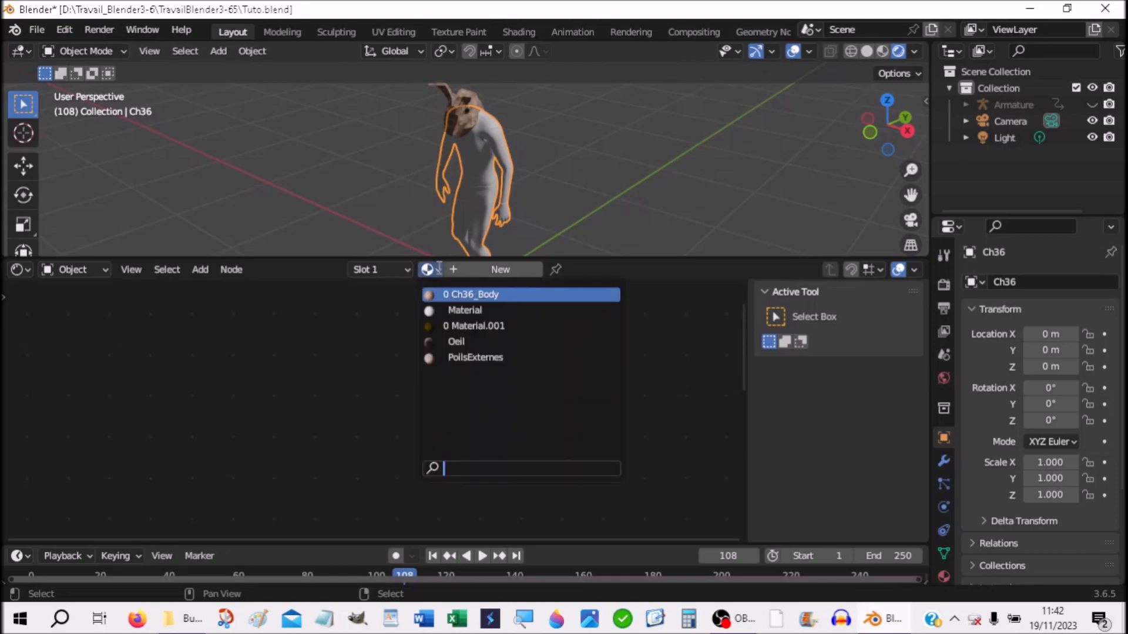
{"action": "left_click", "coordinate": [457, 358]}
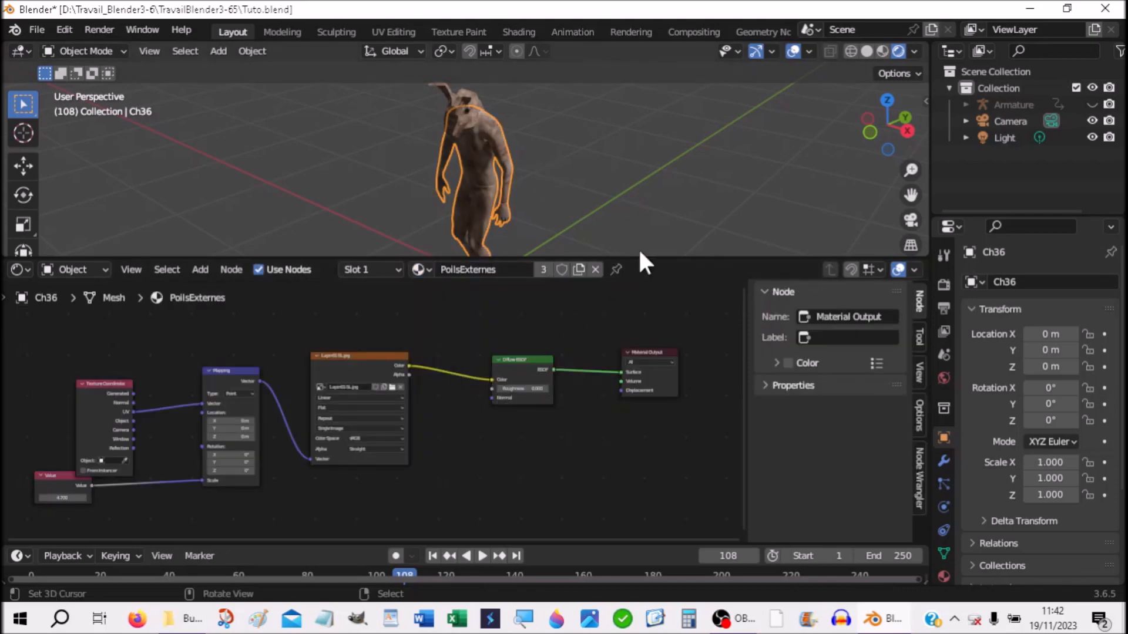
Test the Generated and Object texture coordinates on the Mapping node's Vector input against the body, ending with UV reconnected.
{"action": "left_click_drag", "start_coordinate": [637, 259], "coordinate": [622, 375]}
{"action": "scroll", "coordinate": [590, 355], "scroll_direction": "up", "scroll_amount": 4}
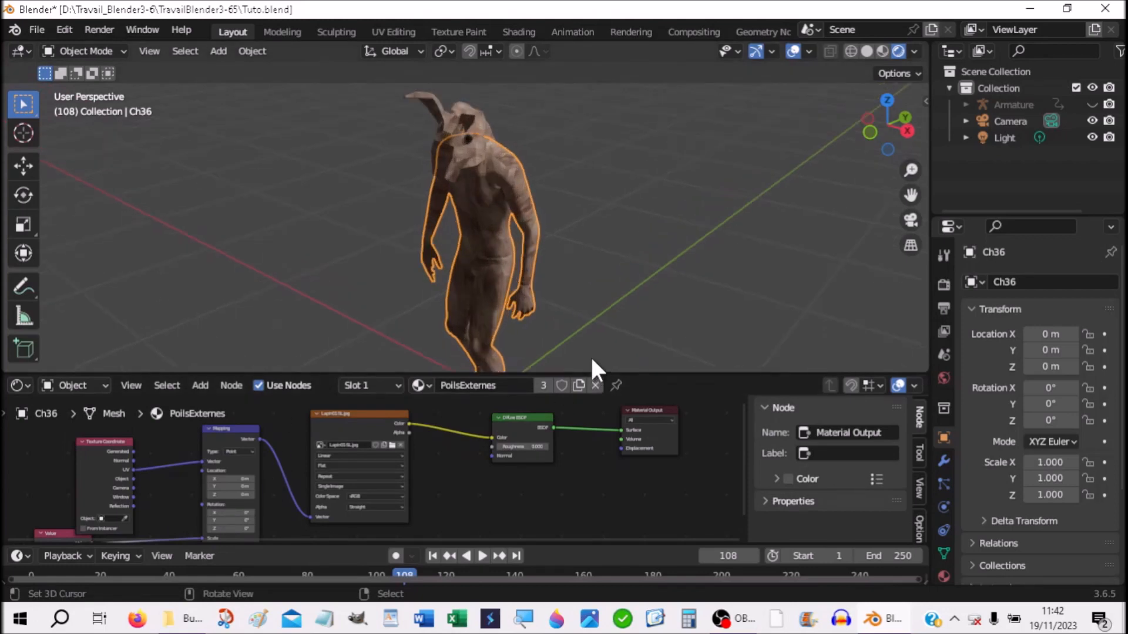
{"action": "middle_click_drag", "start_coordinate": [640, 323], "coordinate": [736, 276]}
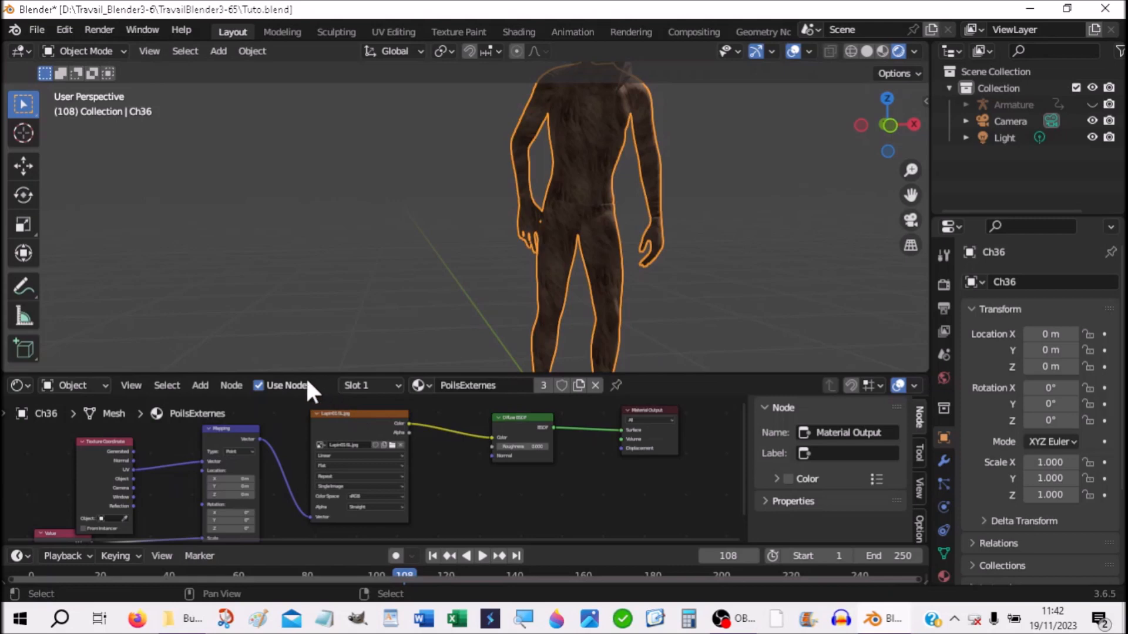
{"action": "left_click_drag", "start_coordinate": [302, 371], "coordinate": [302, 274]}
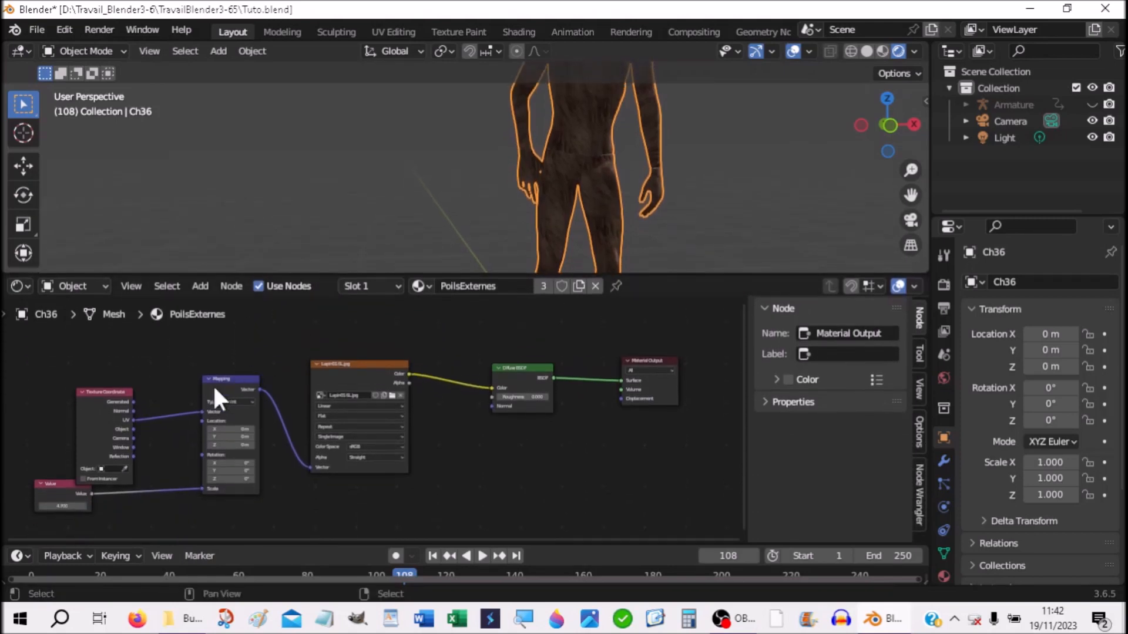
{"action": "left_click_drag", "start_coordinate": [134, 403], "coordinate": [206, 410]}
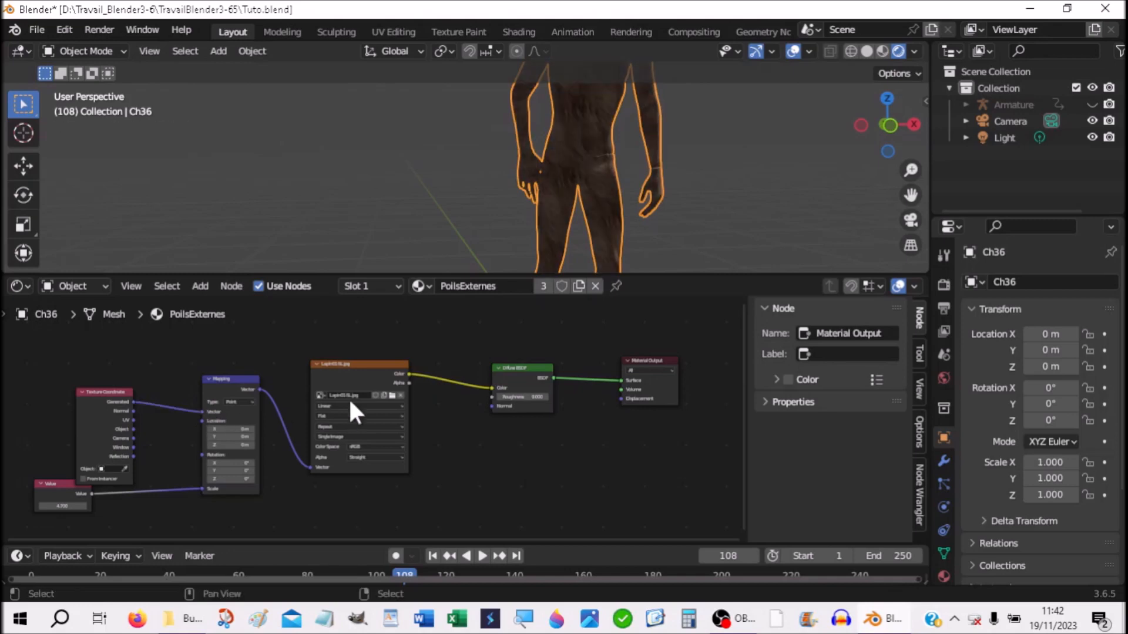
{"action": "middle_click_drag", "start_coordinate": [722, 178], "coordinate": [558, 230]}
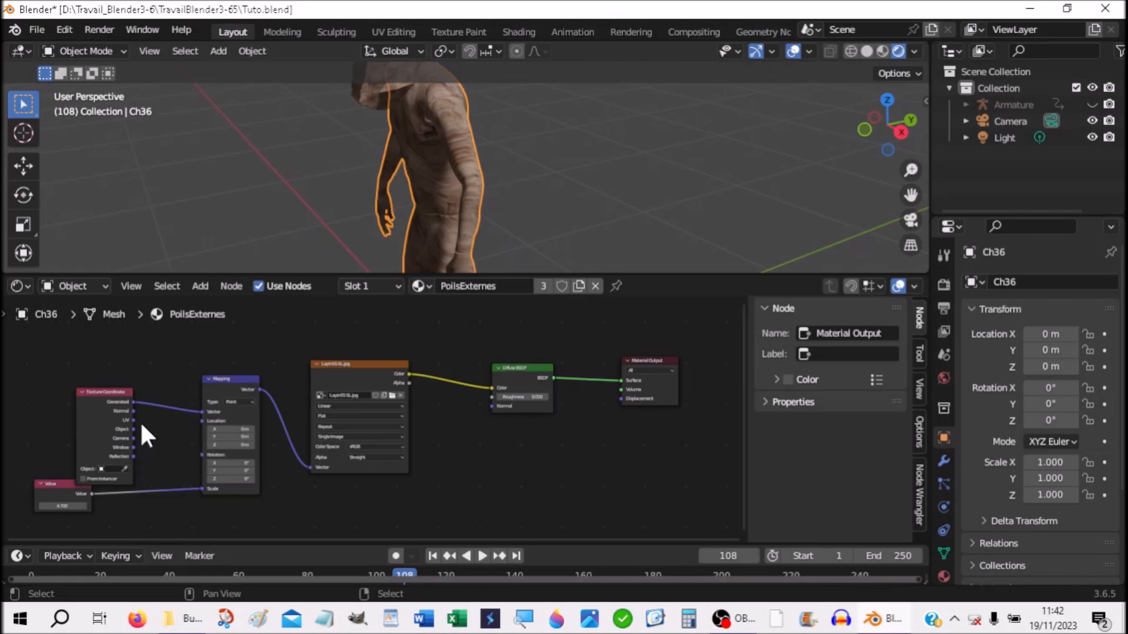
{"action": "left_click_drag", "start_coordinate": [134, 429], "coordinate": [199, 411]}
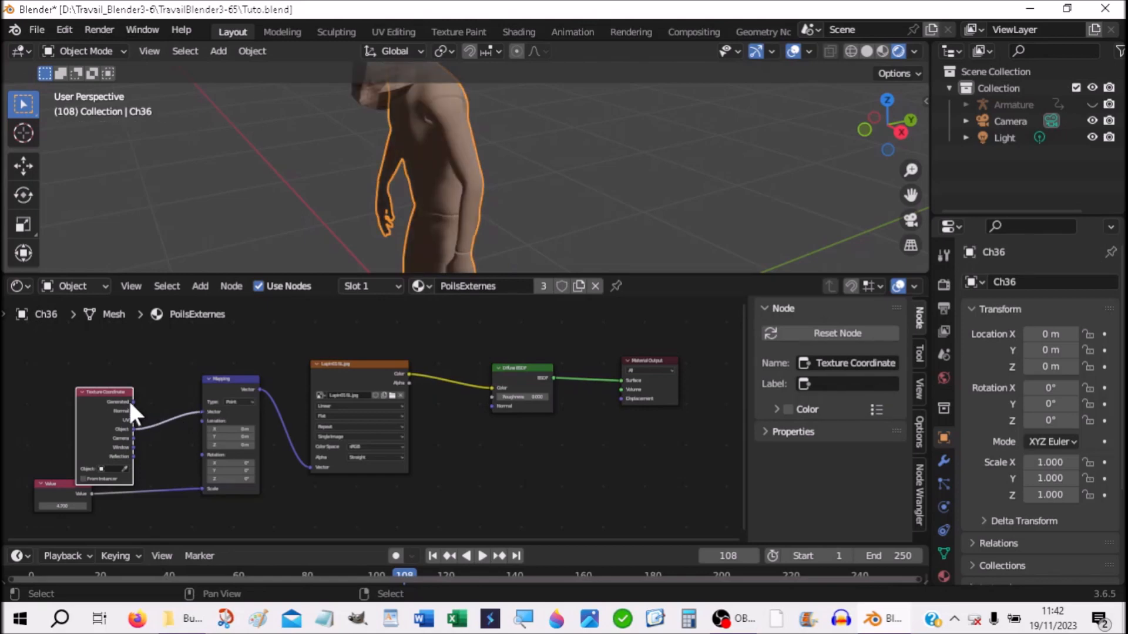
{"action": "left_click_drag", "start_coordinate": [133, 420], "coordinate": [205, 412]}
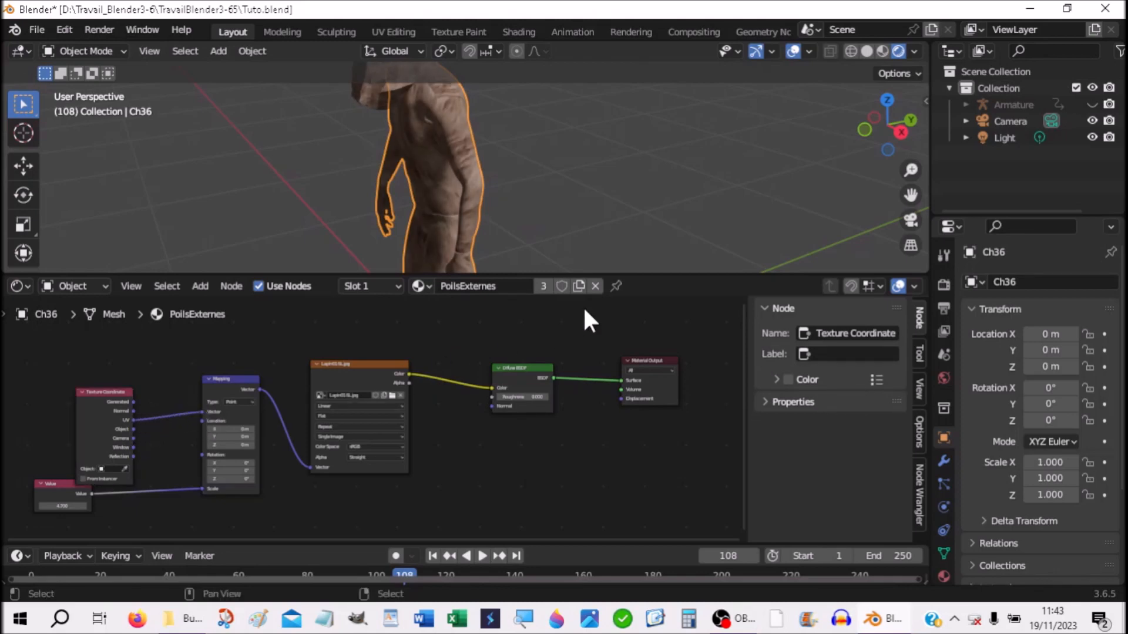
Enlarge the 3D viewport over the Shader Editor, deselect the body and inspect the whole textured character from several sides.
{"action": "left_click_drag", "start_coordinate": [542, 274], "coordinate": [557, 536]}
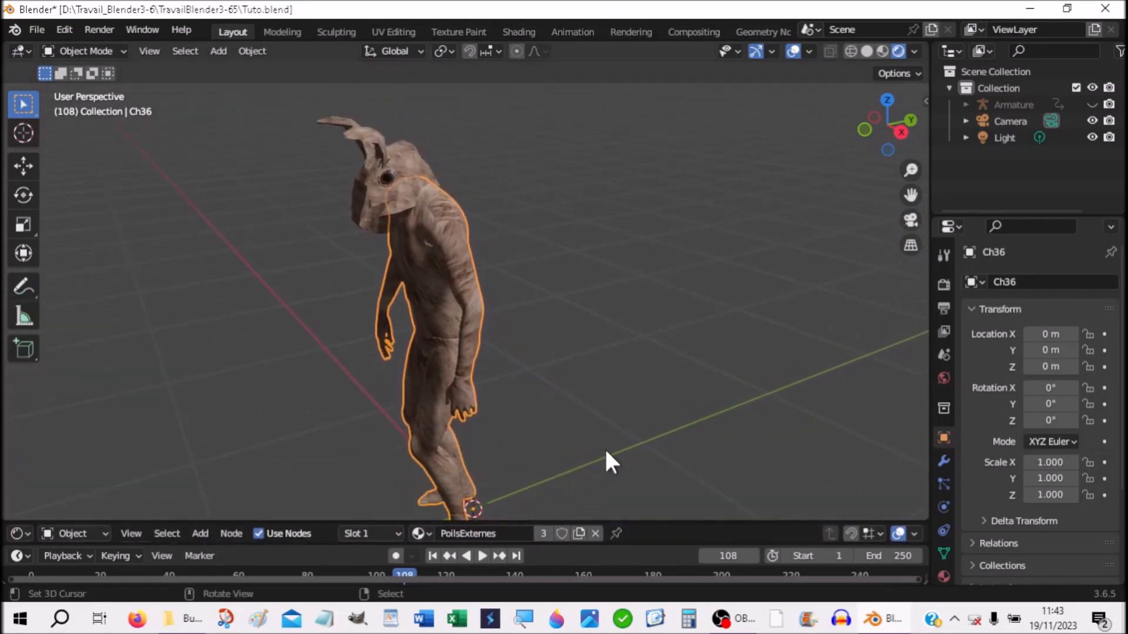
{"action": "middle_click_drag", "start_coordinate": [609, 446], "coordinate": [141, 459]}
{"action": "left_click", "coordinate": [423, 226]}
{"action": "middle_click_drag", "start_coordinate": [785, 330], "coordinate": [578, 283]}
{"action": "scroll", "coordinate": [578, 283], "scroll_direction": "down", "scroll_amount": 3}
{"action": "scroll", "coordinate": [579, 284], "scroll_direction": "down", "scroll_amount": 3}
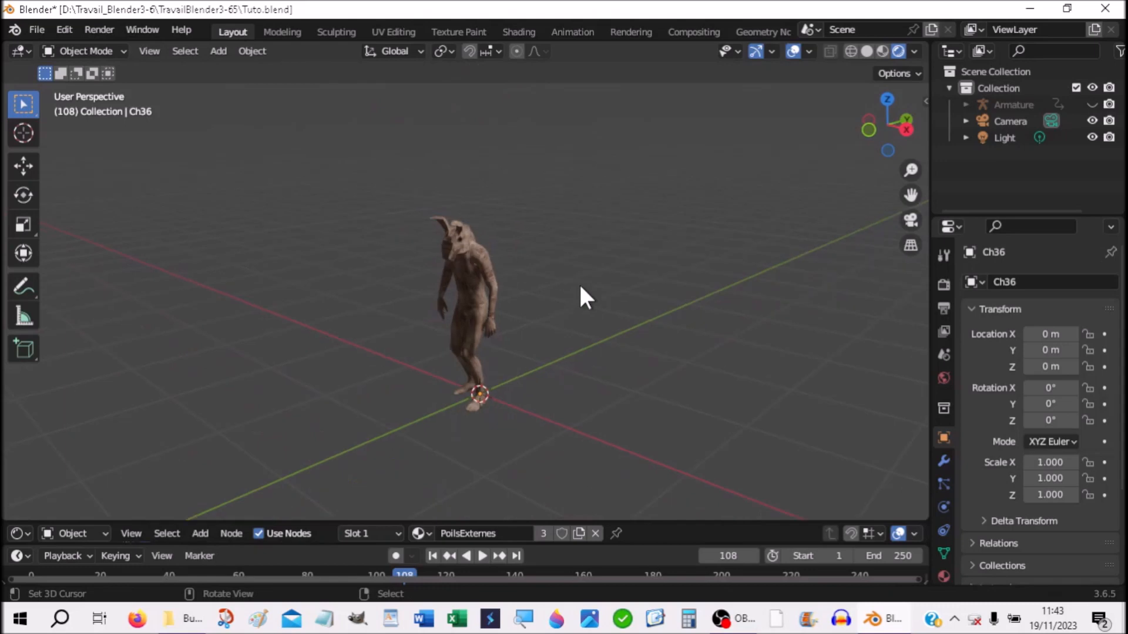
Play the animation, return to frame 1 and replay it to check the textured character standing up.
{"action": "left_click", "coordinate": [482, 555]}
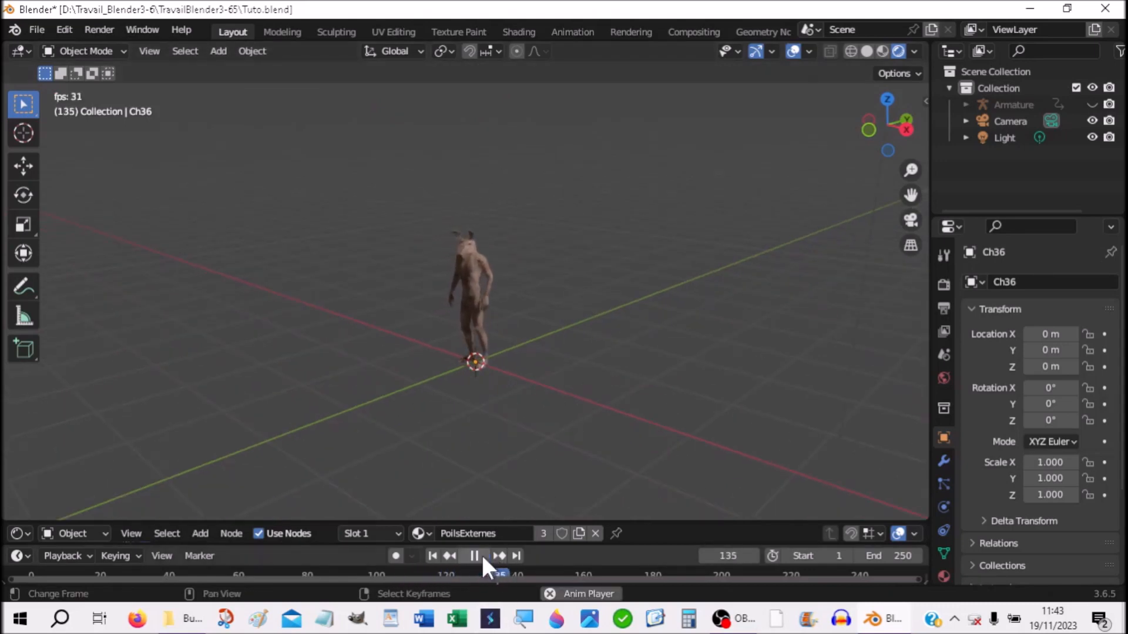
{"action": "left_click", "coordinate": [482, 555]}
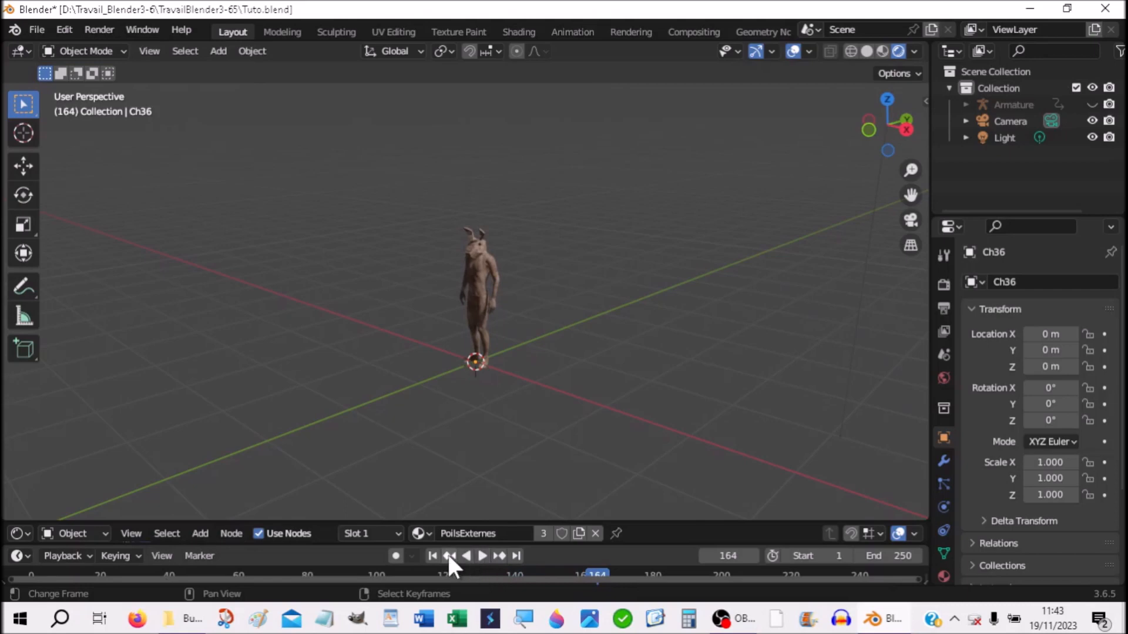
{"action": "left_click", "coordinate": [429, 557]}
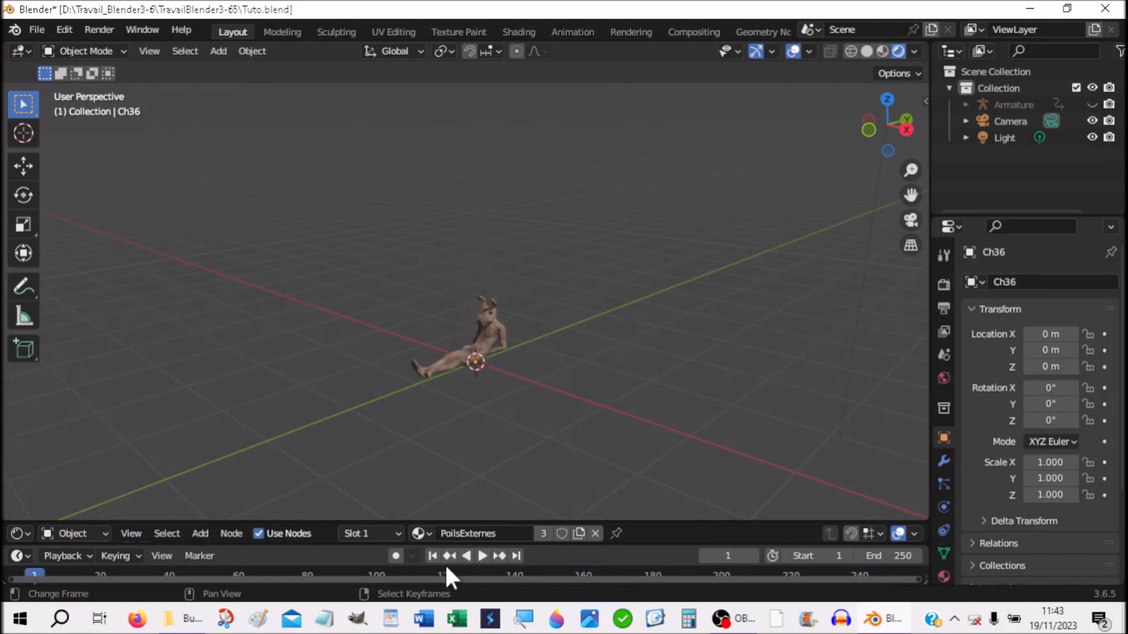
{"action": "left_click", "coordinate": [481, 555]}
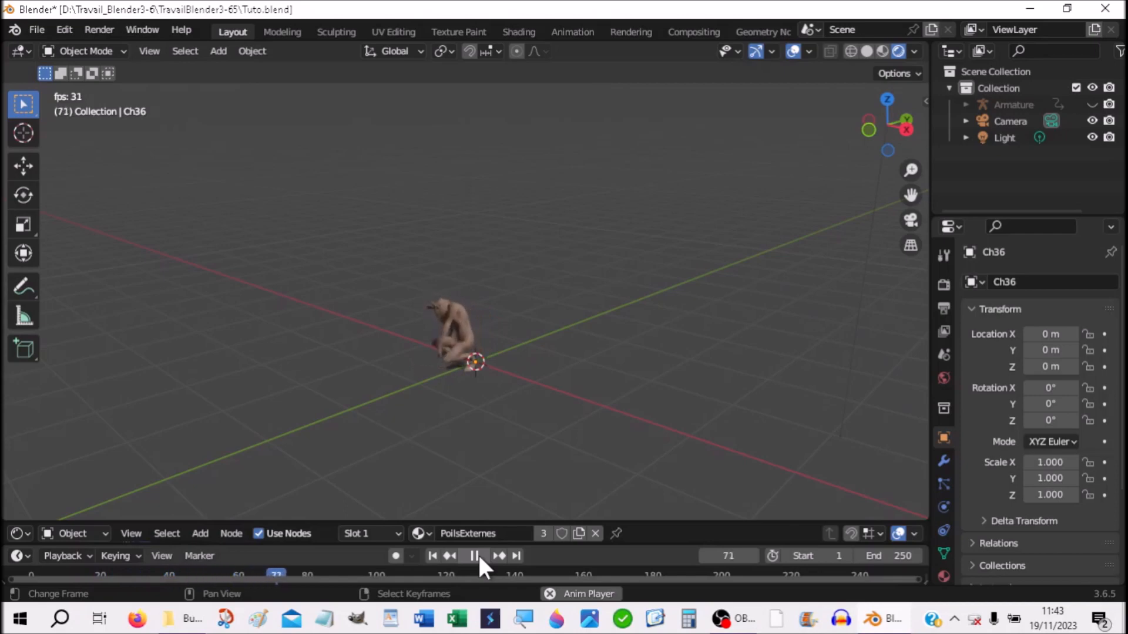
{"action": "left_click", "coordinate": [475, 554]}
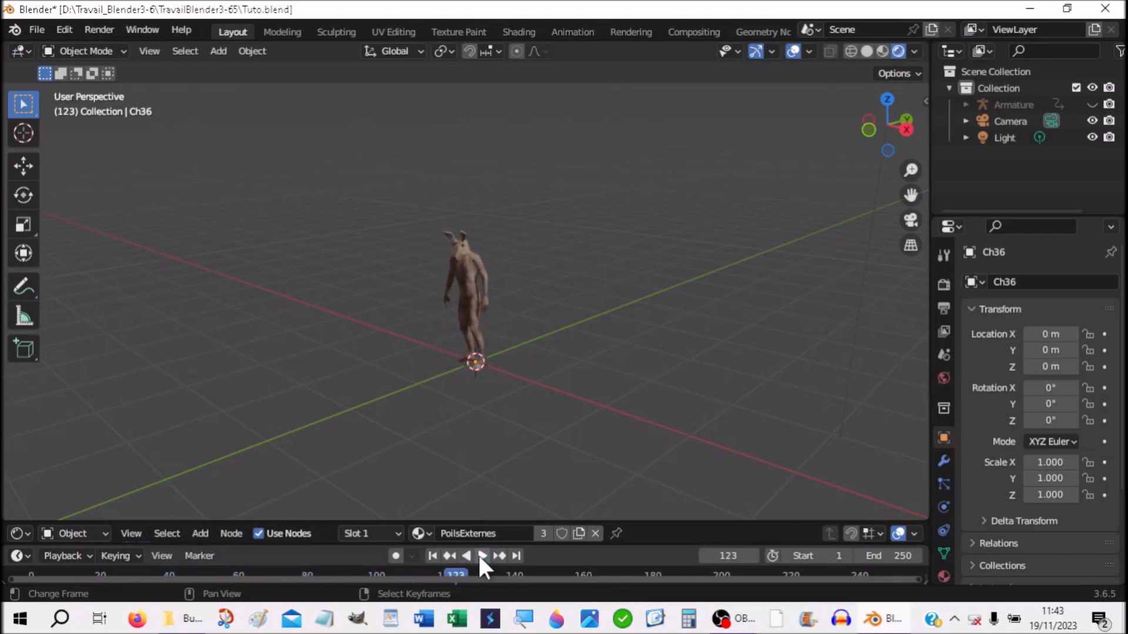
Unhide the Armature and expand its hierarchy, checking the bones by hiding the Ch36 body and showing it again.
{"action": "scroll", "coordinate": [584, 331], "scroll_direction": "up", "scroll_amount": 4}
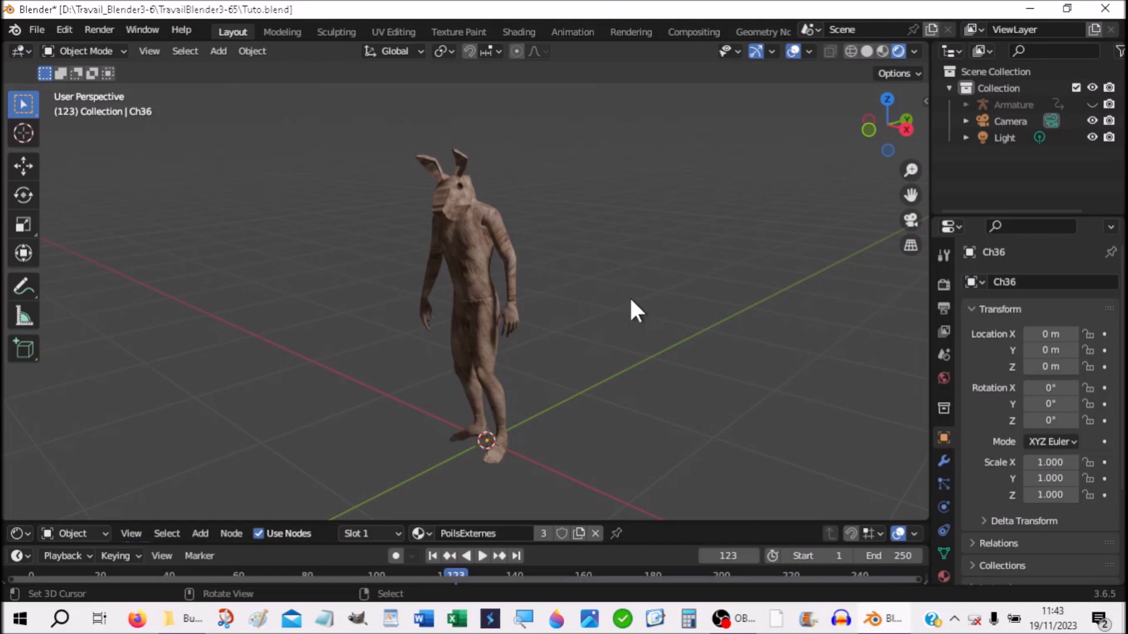
{"action": "left_click", "coordinate": [1092, 103]}
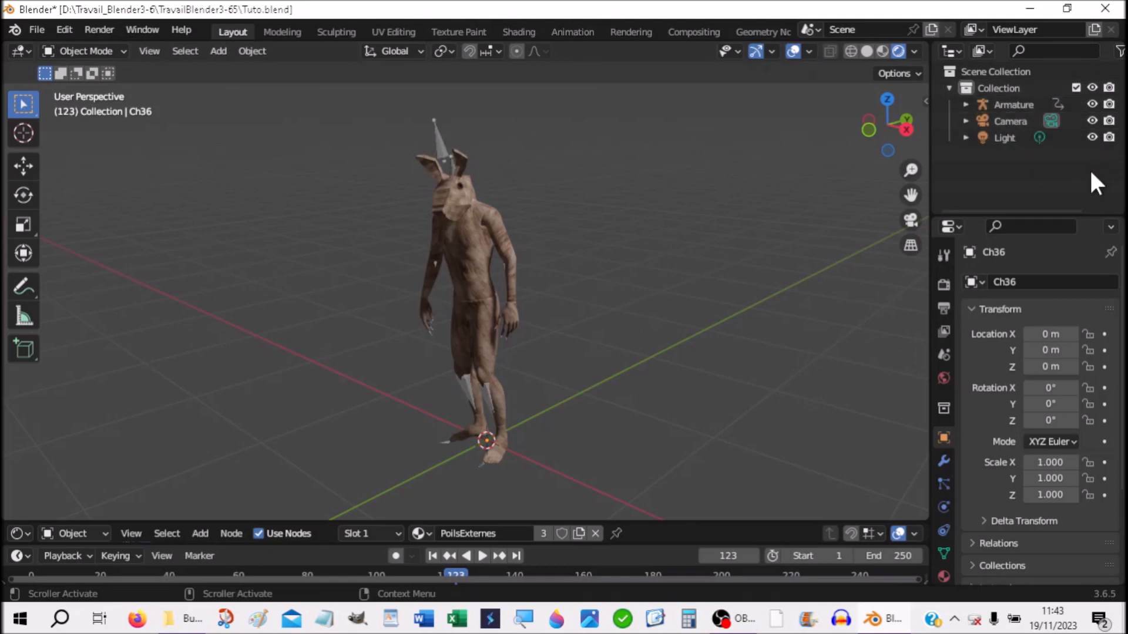
{"action": "left_click", "coordinate": [964, 104]}
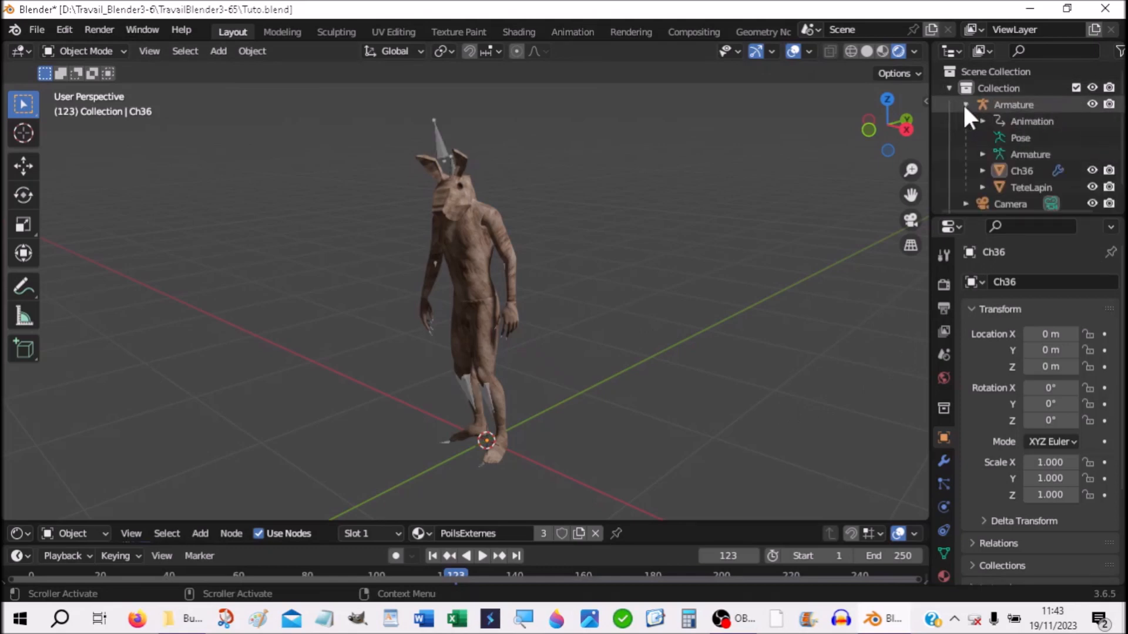
{"action": "left_click", "coordinate": [1092, 170]}
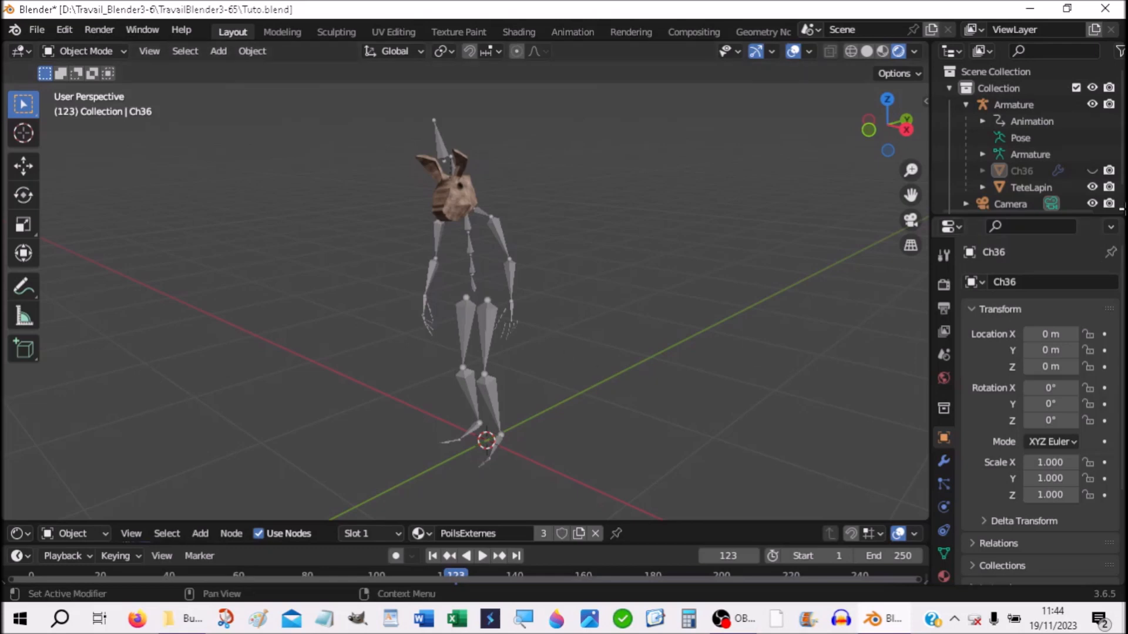
{"action": "left_click", "coordinate": [1092, 170]}
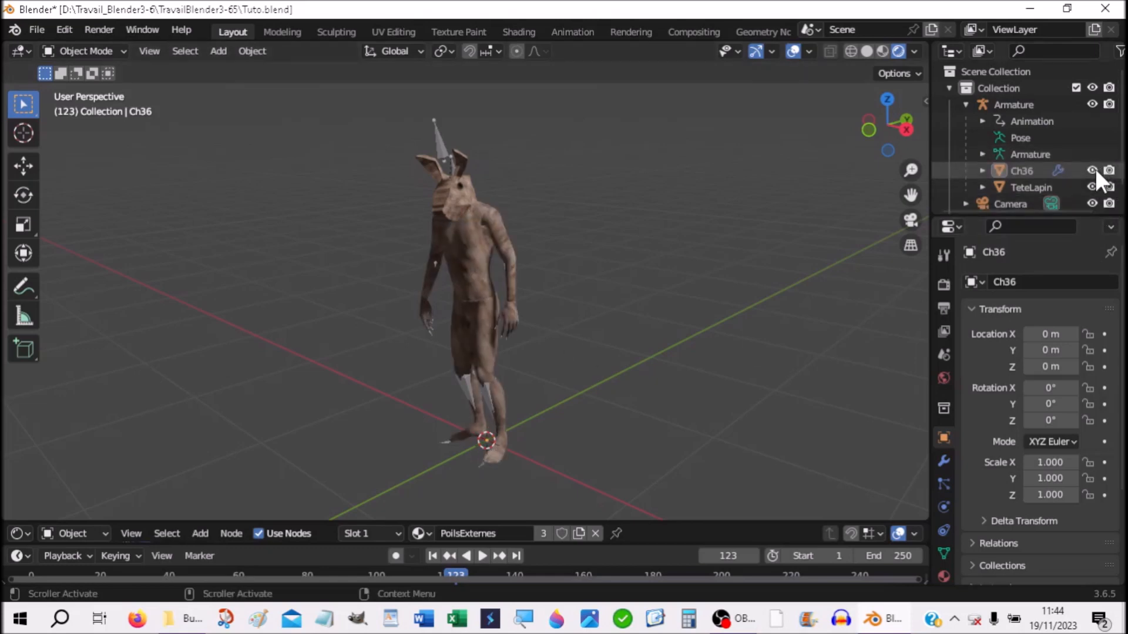